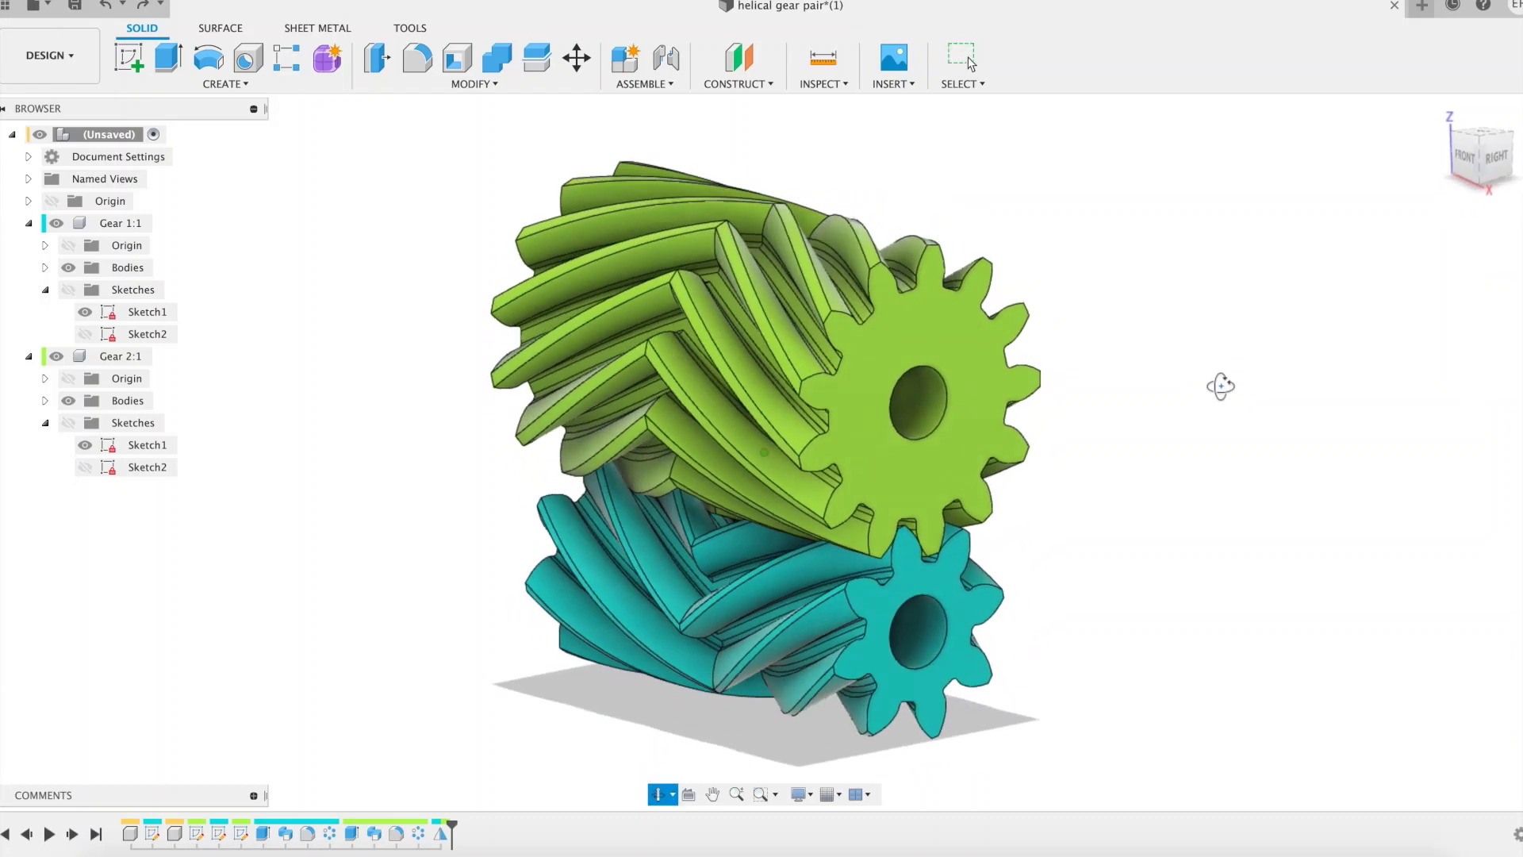
Undo the mirror feature on the helical gear pair.
key("super+z")
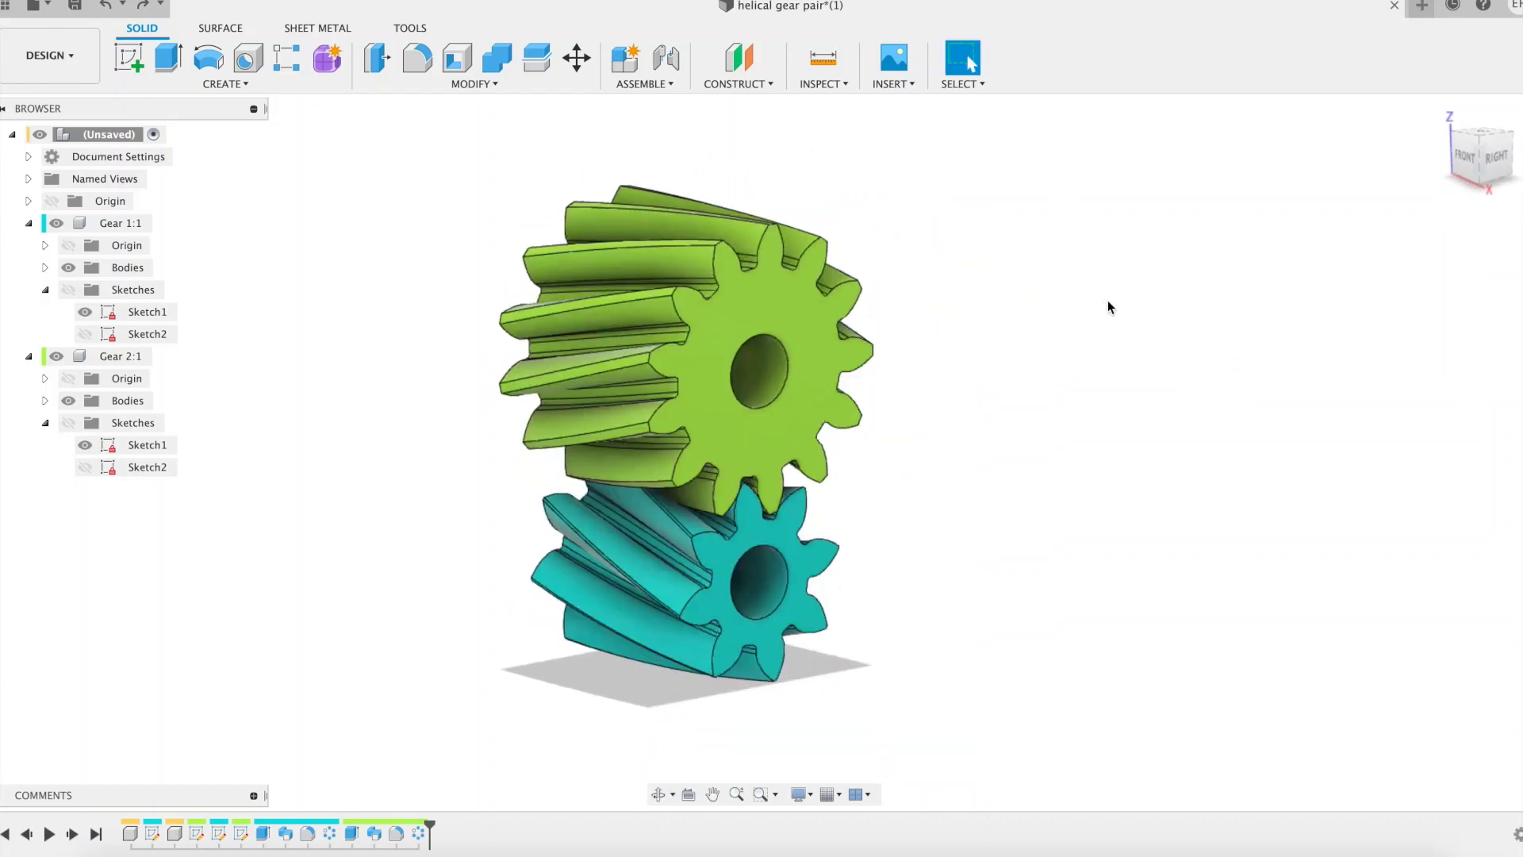
middle_click_drag(1104, 299, 990, 284, "shift")
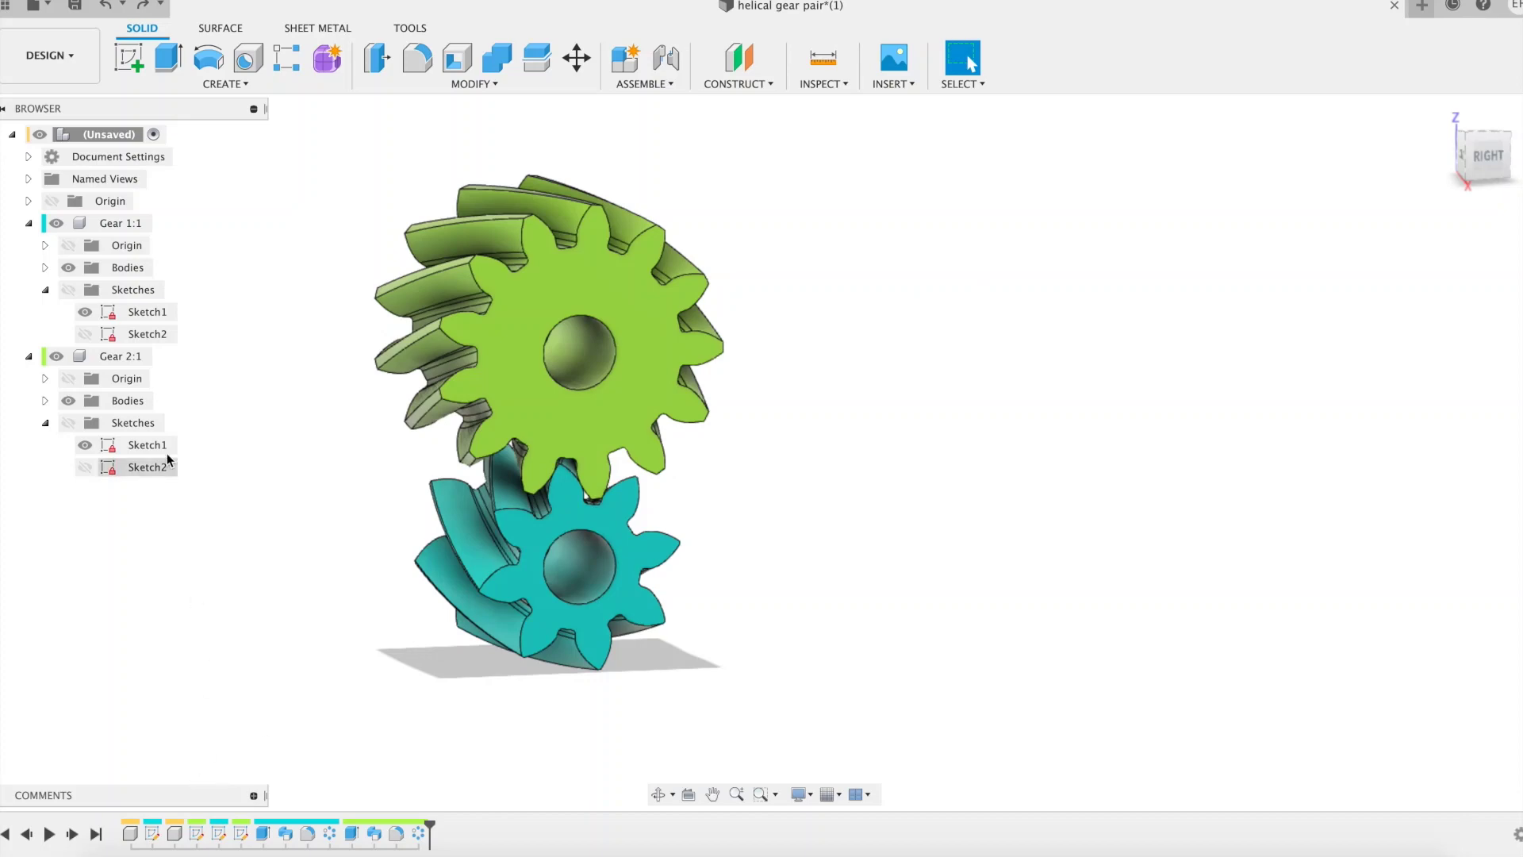
Edit Gear 1's Sketch1, show its dimensions, and set the center hole's diameter to 10 mm.
right_click(154, 313)
left_click(199, 377)
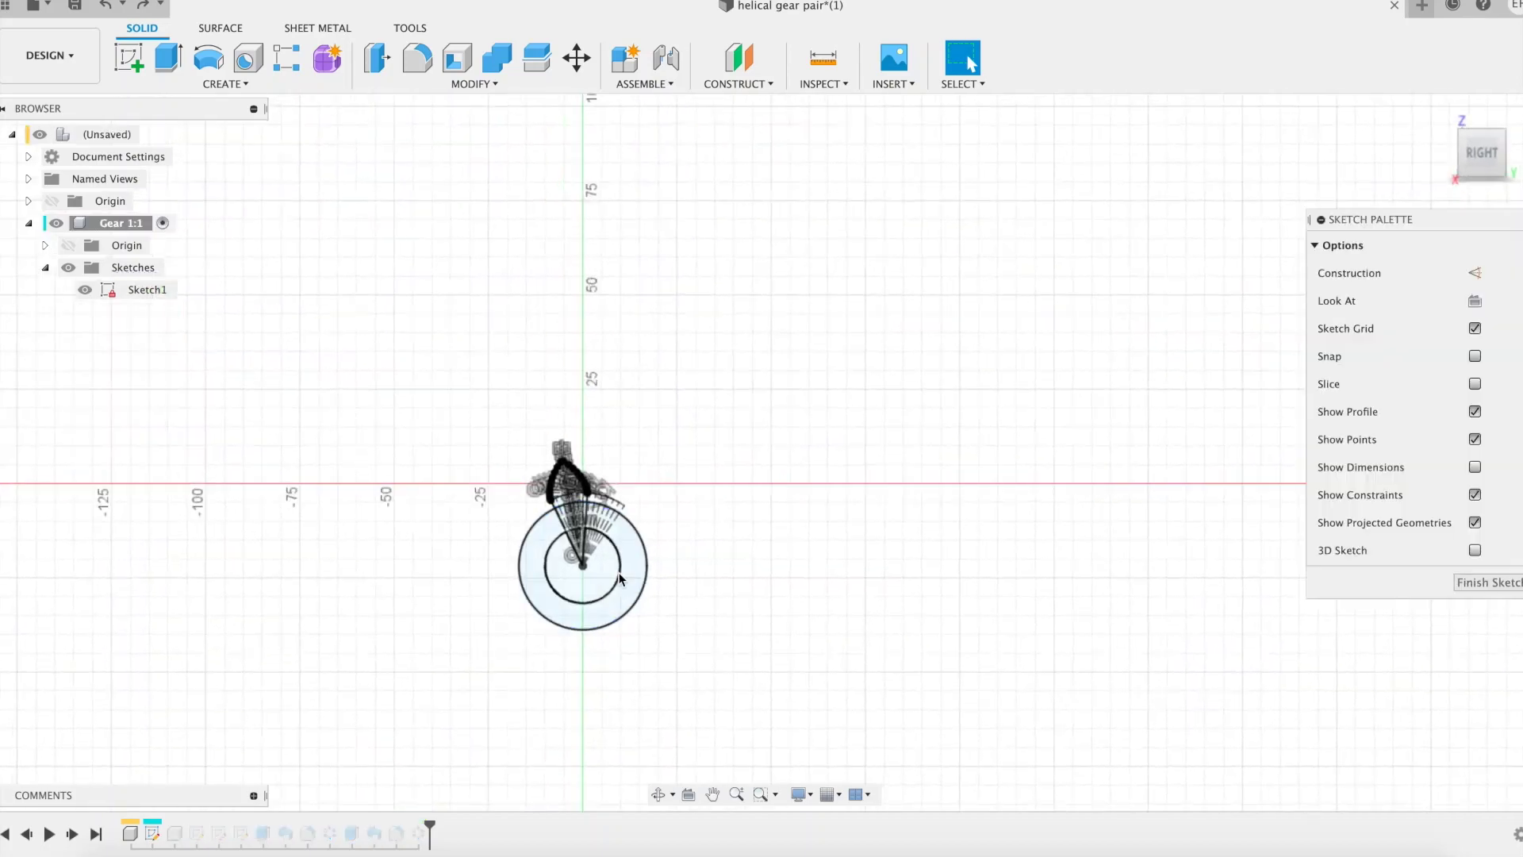
left_click(1475, 467)
middle_click_drag(846, 513, 1023, 550)
scroll(746, 605, "up", 5)
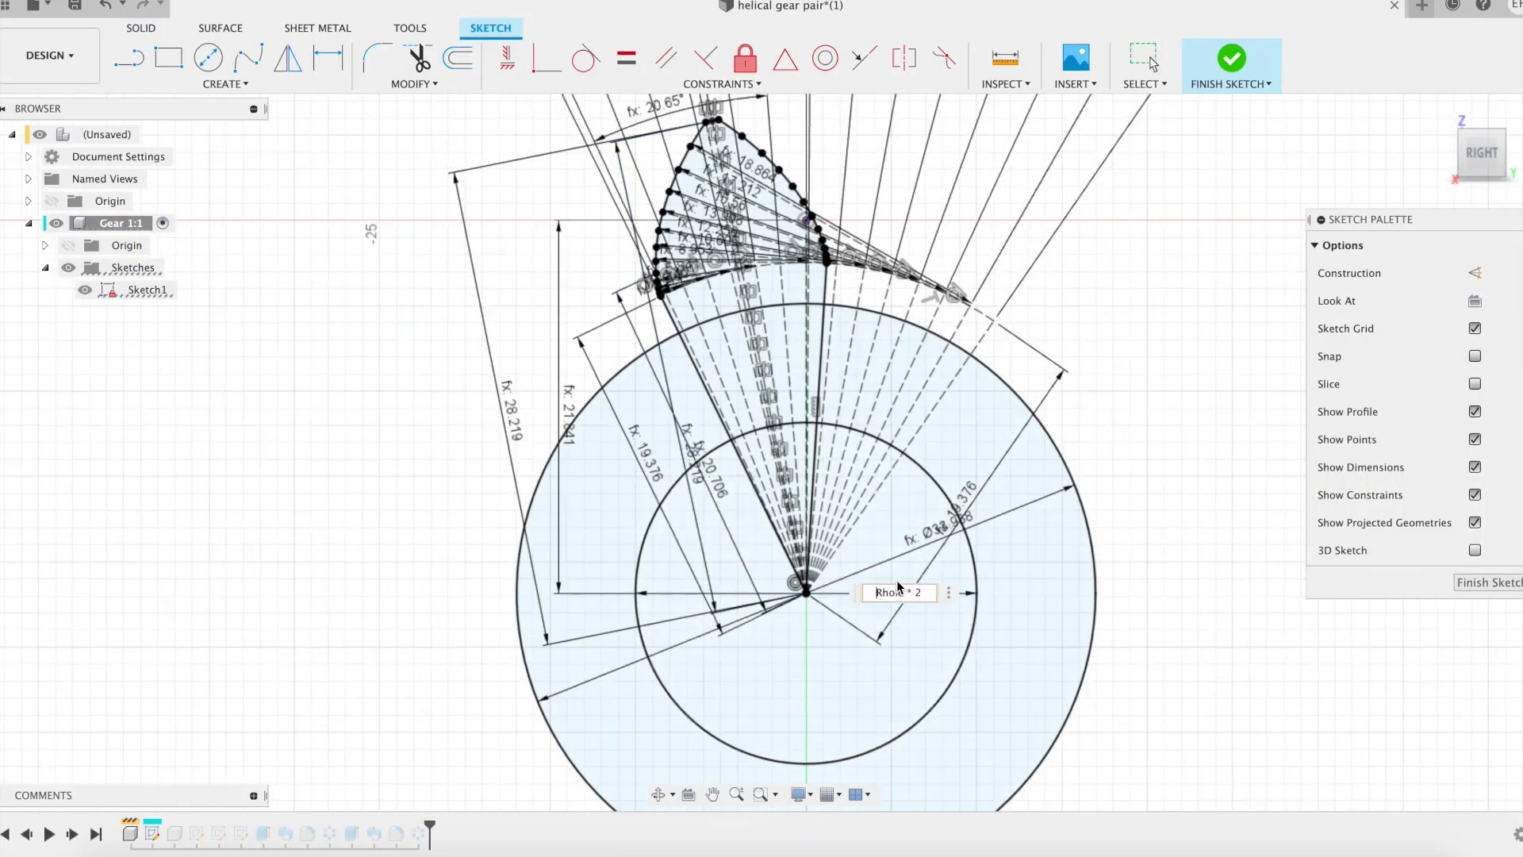
left_click(924, 592)
key("Return")
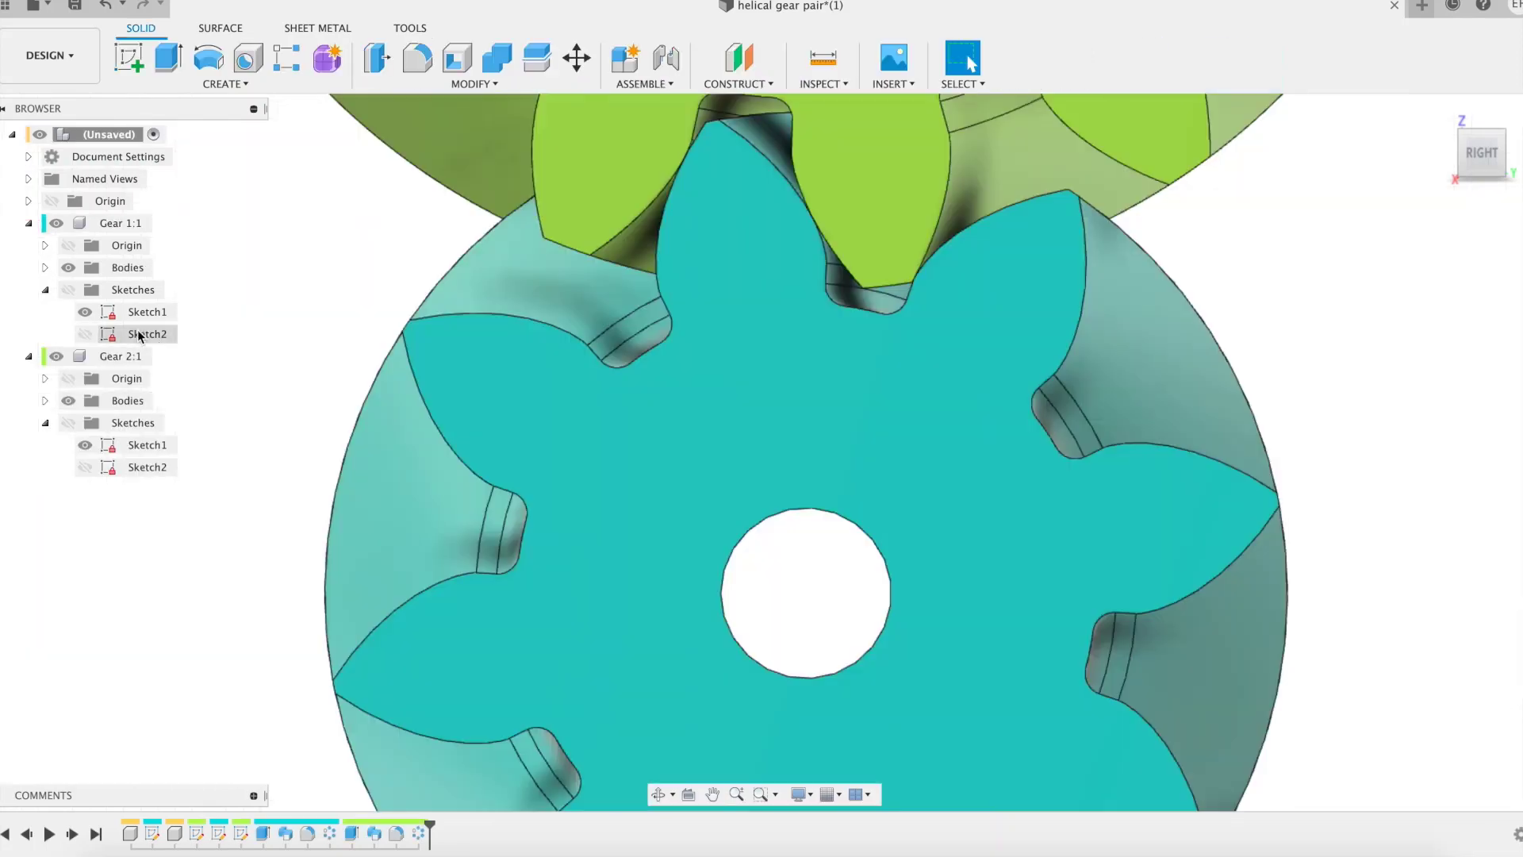
Edit Gear 1's Sketch2, set the path line's length to Gthickness*2, and finish the sketch.
right_click(175, 333)
left_click(188, 388)
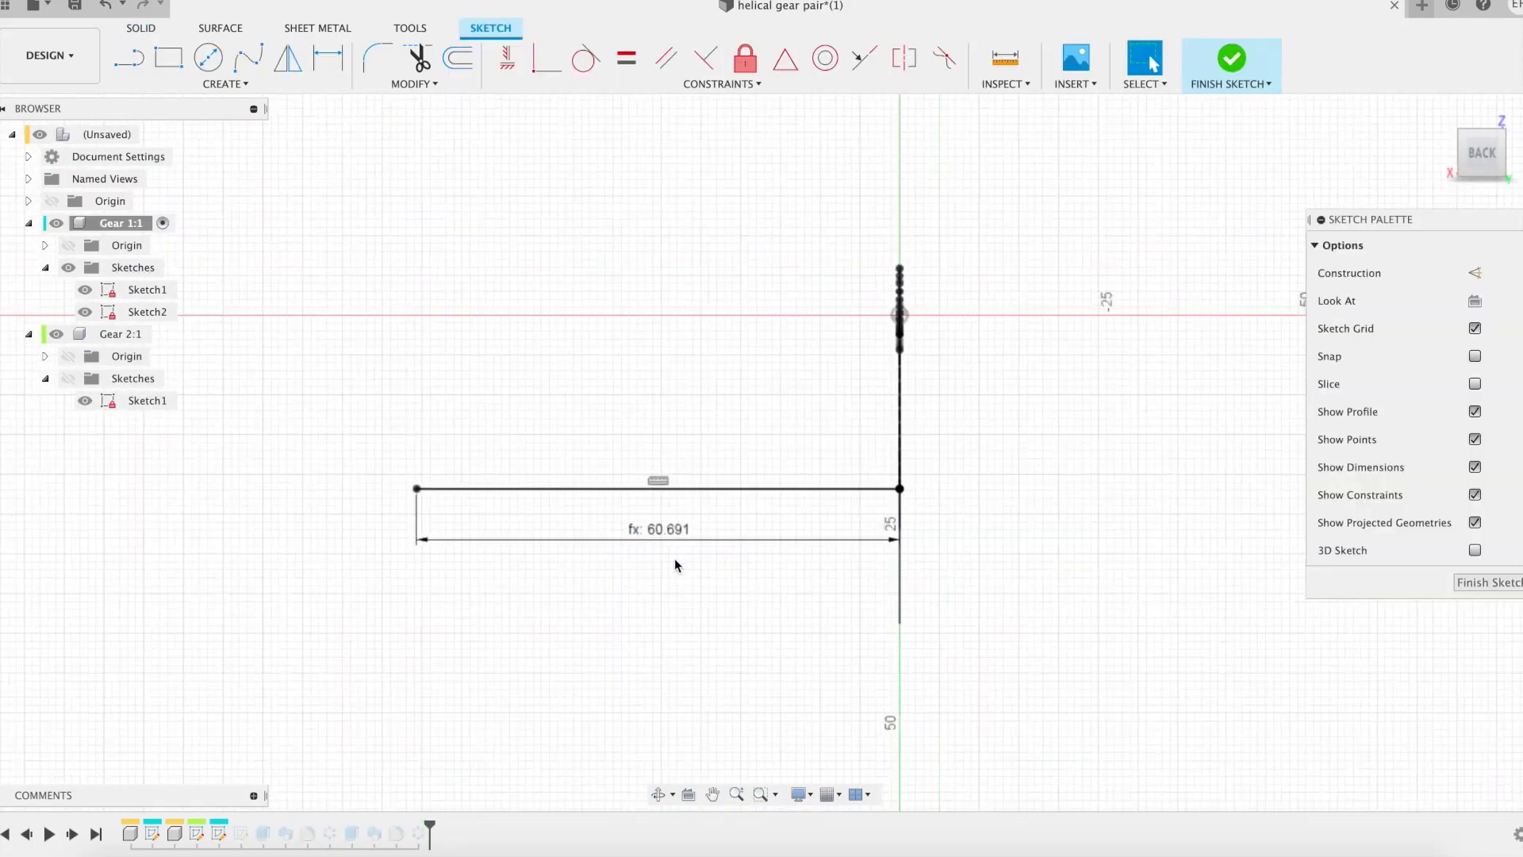
double_click(666, 537)
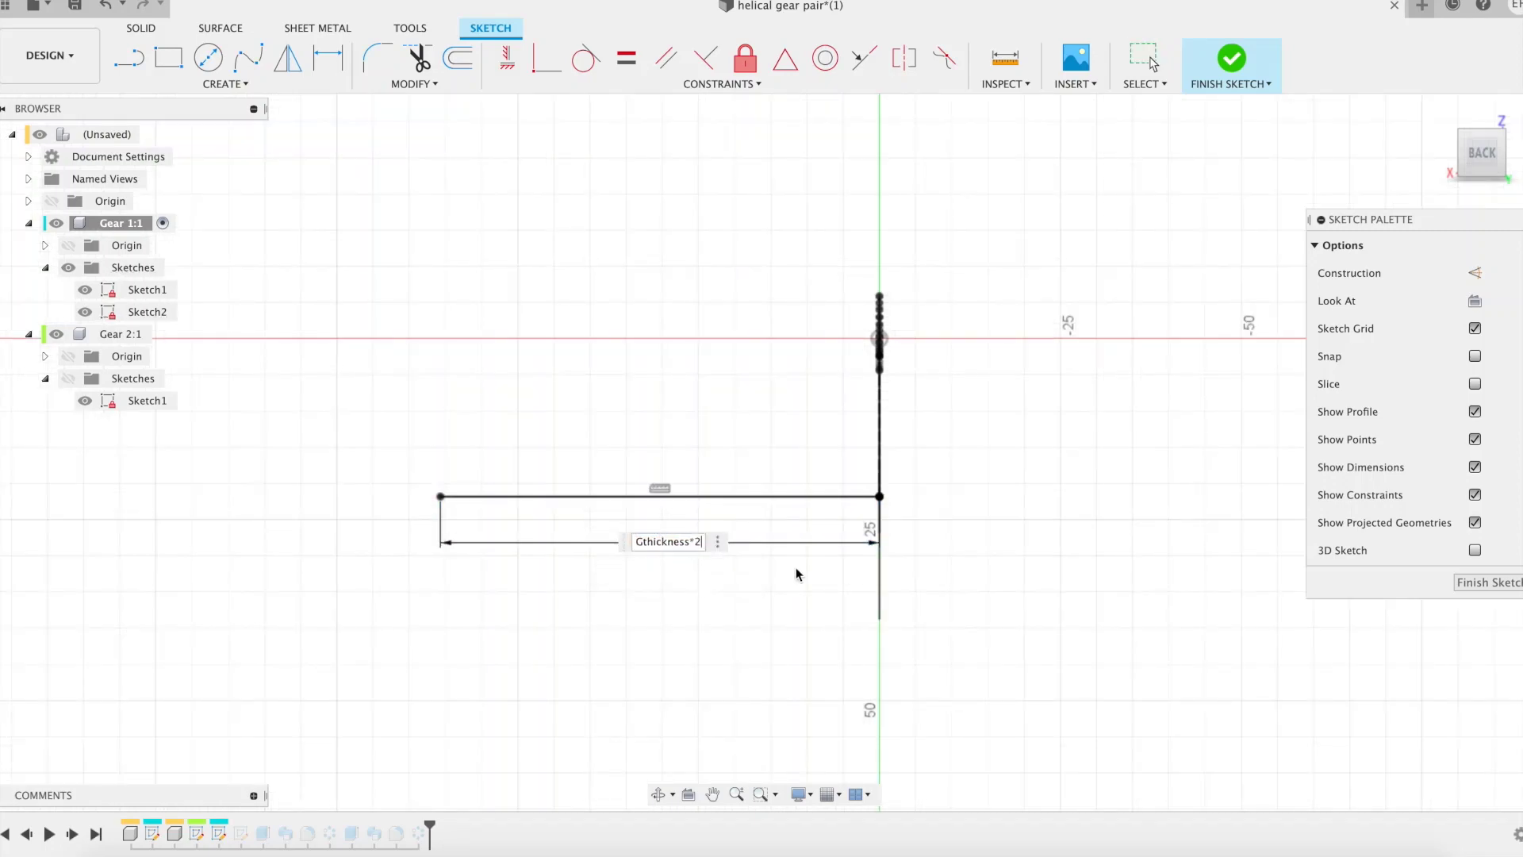
key("Return")
middle_click_drag(898, 272, 1026, 279)
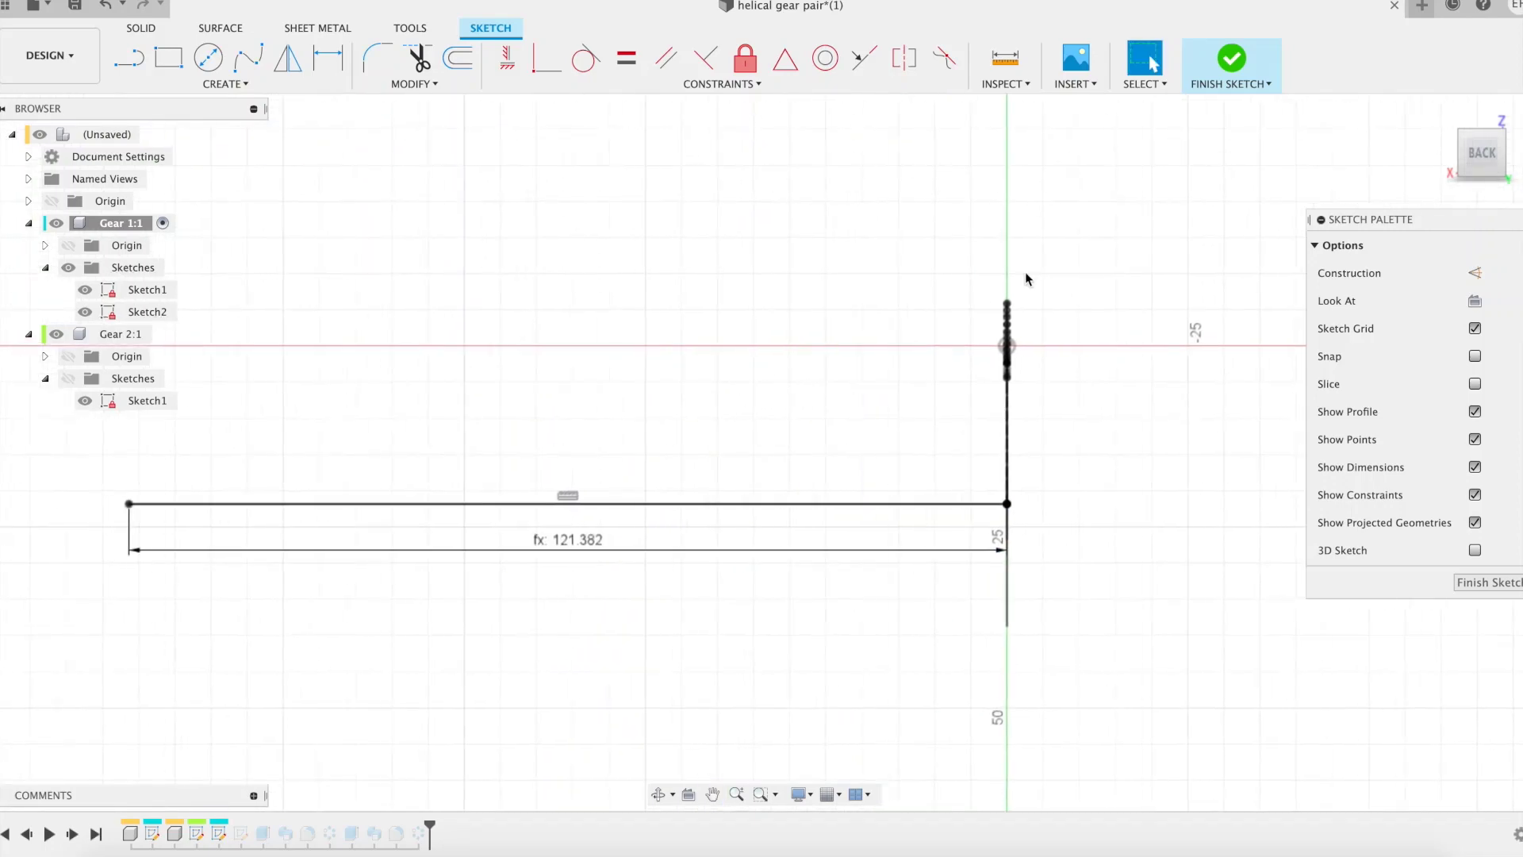
left_click(1226, 67)
Activate Gear 1 and set the distance of its cylindrical base extrusion to Gthickness * 2.
middle_click_drag(517, 232, 1265, 355, "shift")
middle_click_drag(1265, 355, 1198, 321, "shift")
left_click(121, 224)
left_click(163, 223)
middle_click_drag(312, 678, 271, 652, "shift")
right_click(174, 835)
left_click(262, 646)
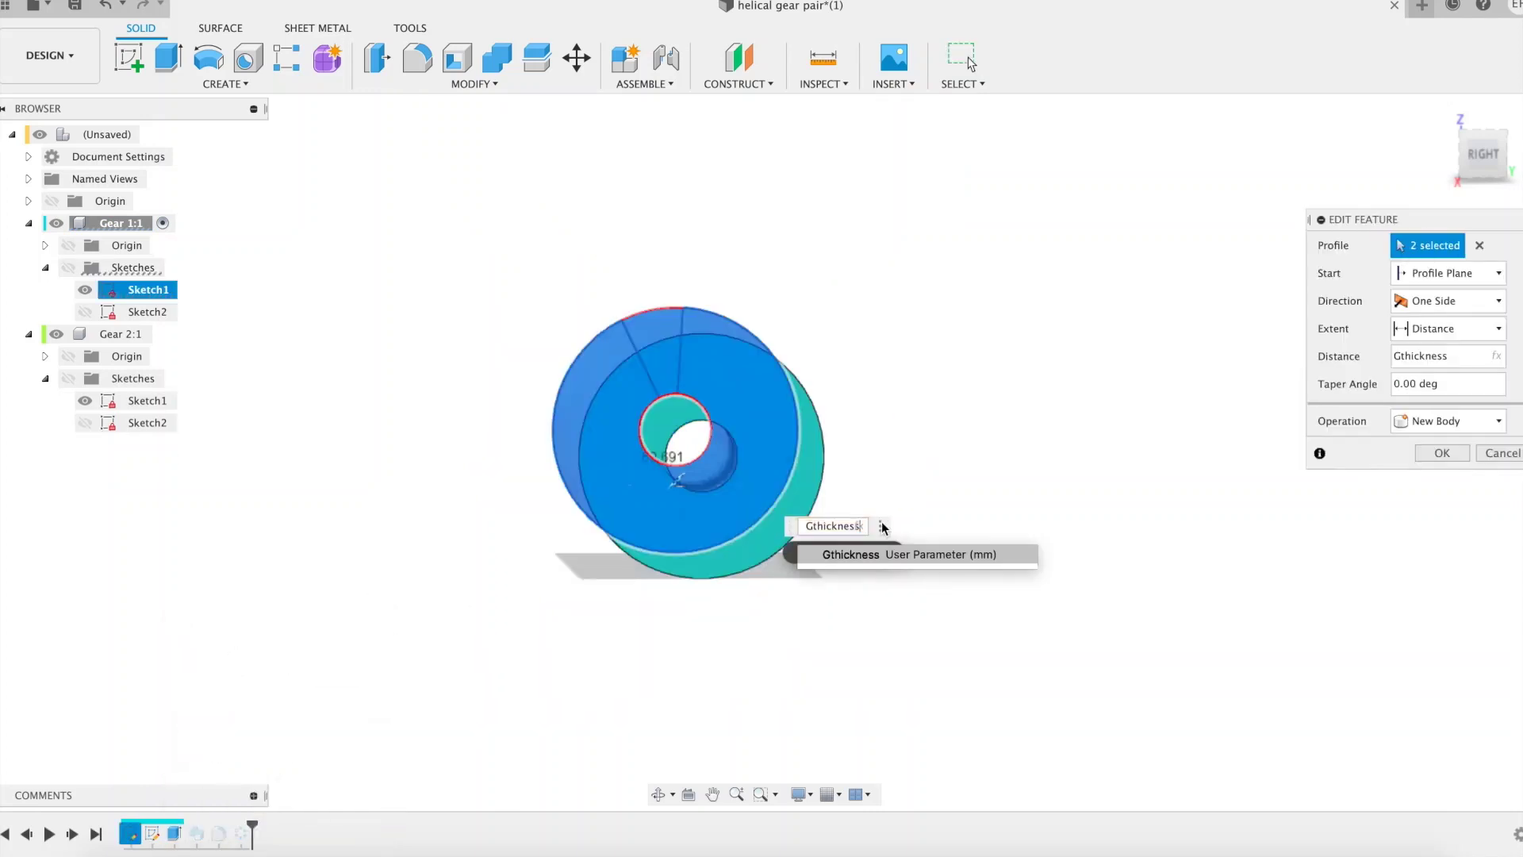
type("*2")
middle_click_drag(1163, 445, 1293, 460, "shift")
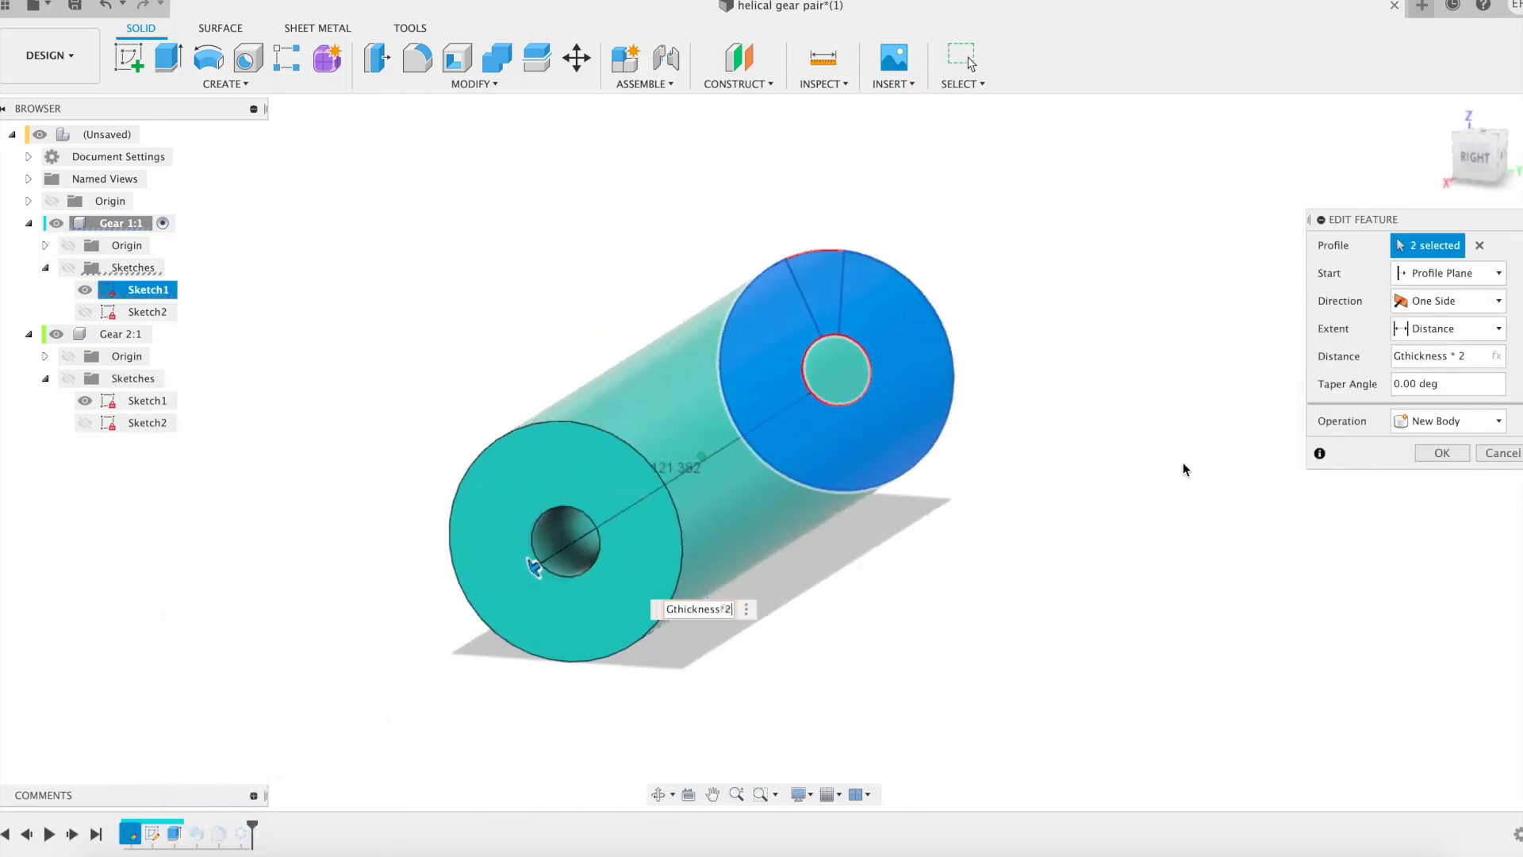
left_click(1441, 453)
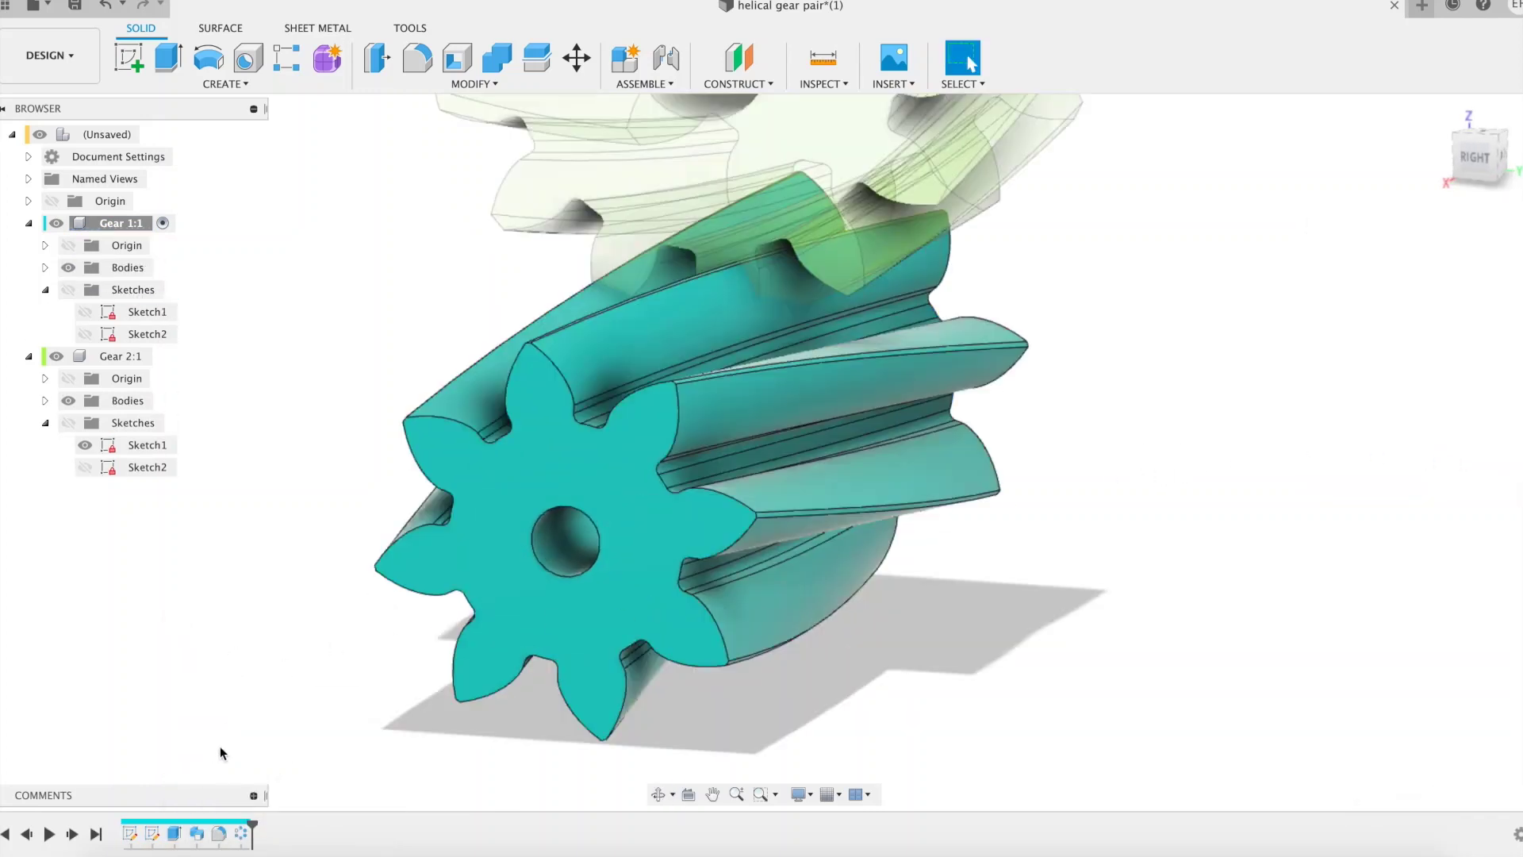
Adjust the twist angle of Gear 1's tooth sweep, based on the beta_twist1 parameter.
right_click(197, 833)
left_click(240, 644)
middle_click_drag(288, 464, 364, 455, "shift")
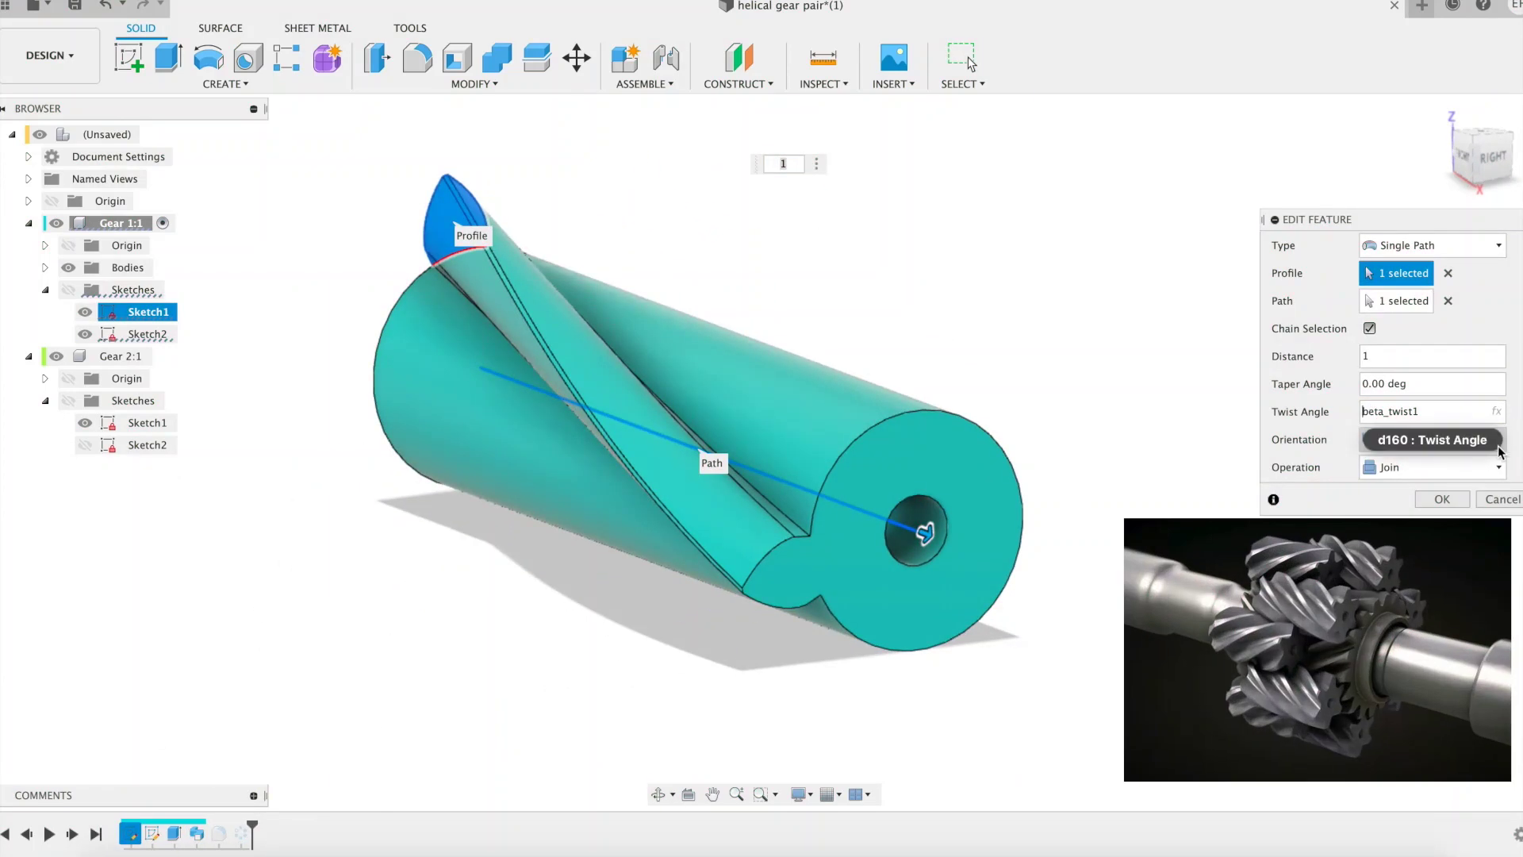
key("Return")
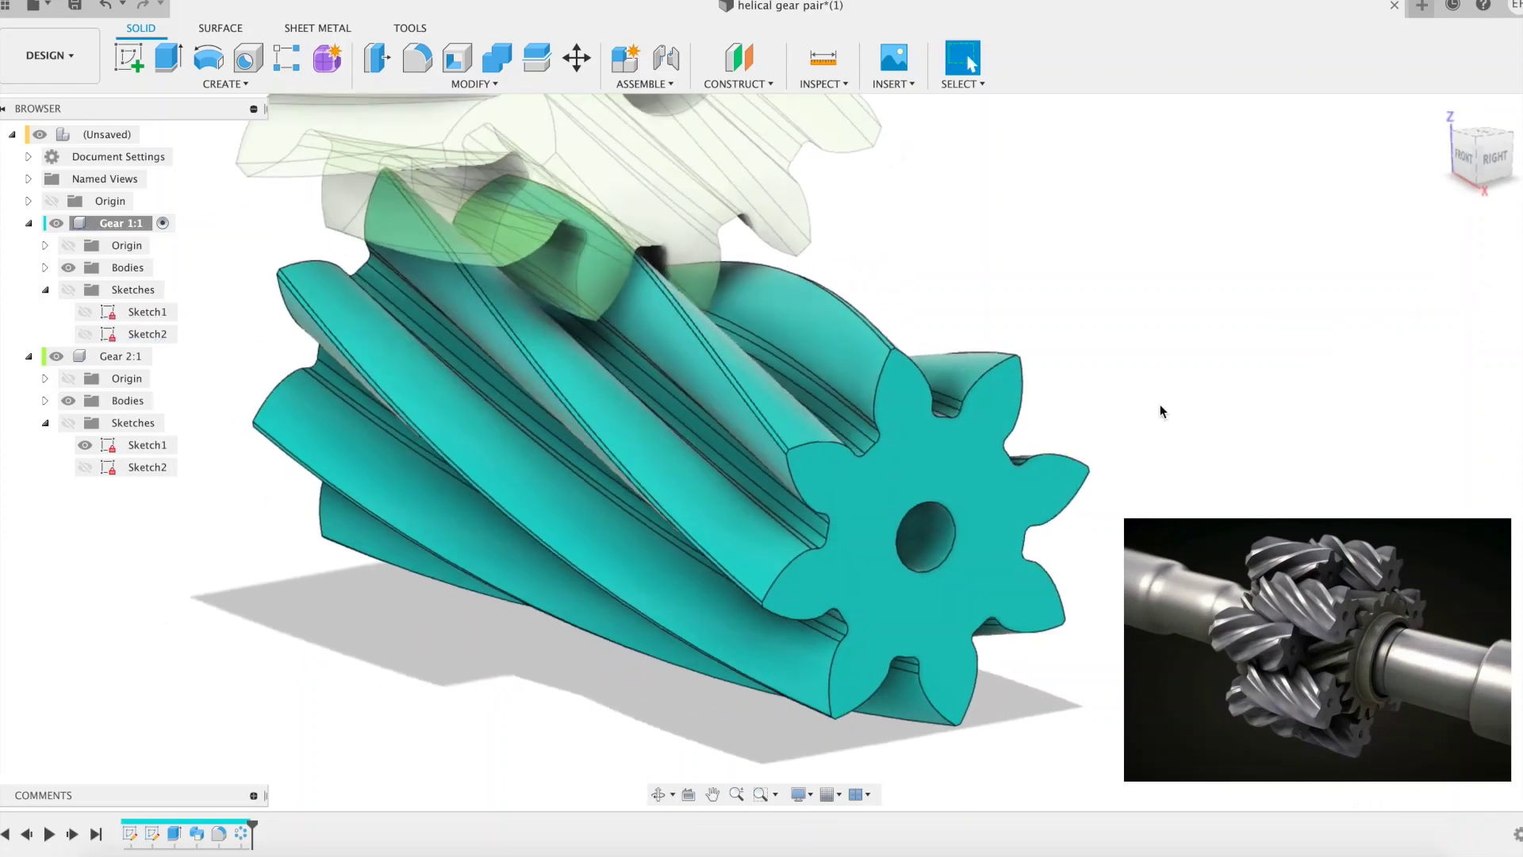
Offset the right-side end face of Gear 1 outward by mod_n.
scroll(1105, 271, "down", 3)
middle_click_drag(1105, 271, 992, 198, "shift")
middle_click_drag(991, 198, 1009, 277)
left_click(473, 84)
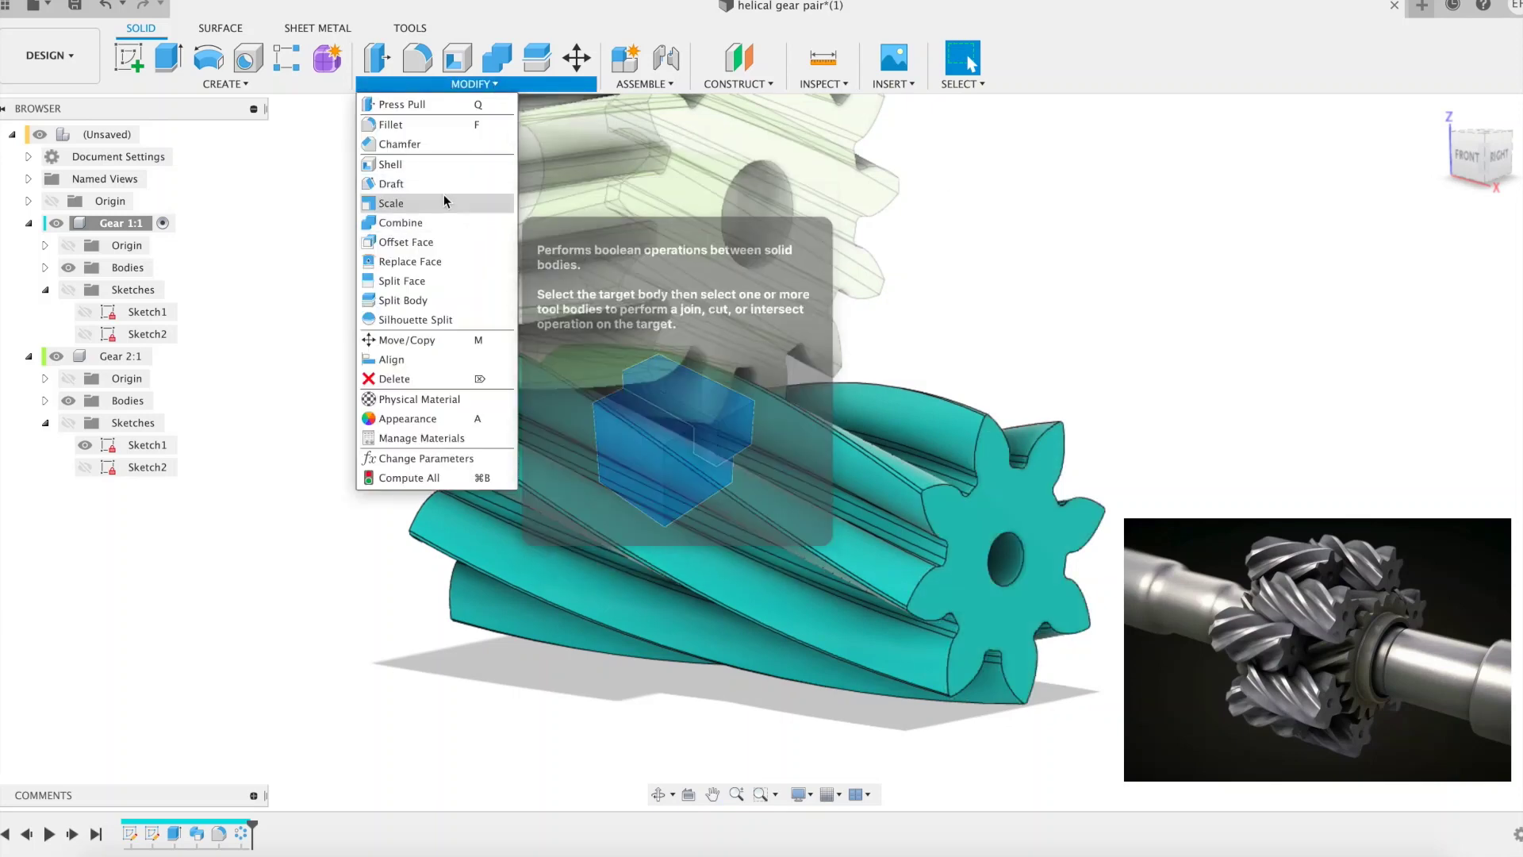
left_click(428, 242)
left_click(1025, 479)
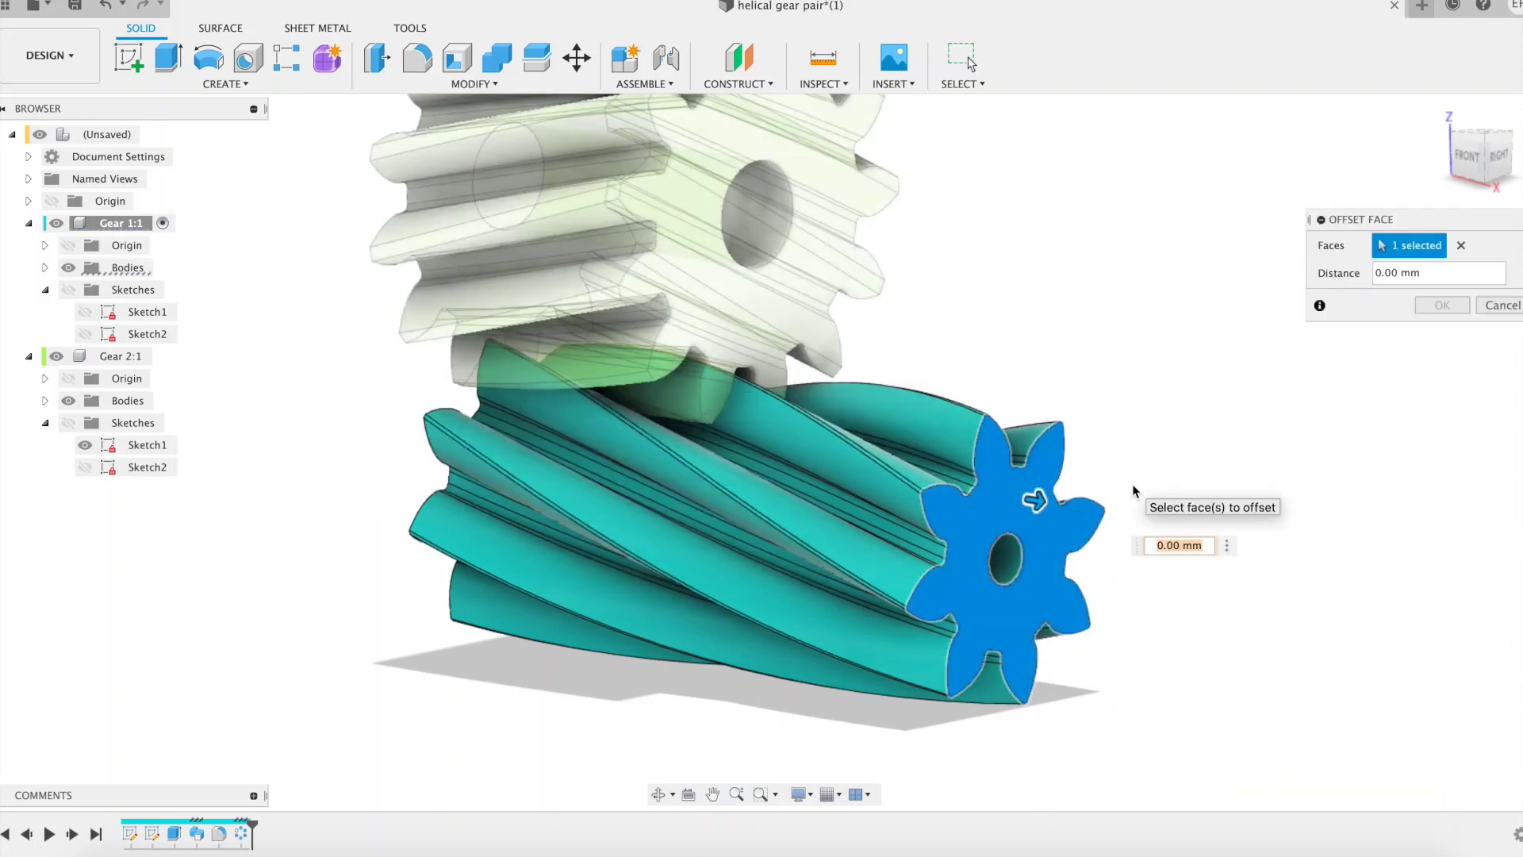
type("mod_n")
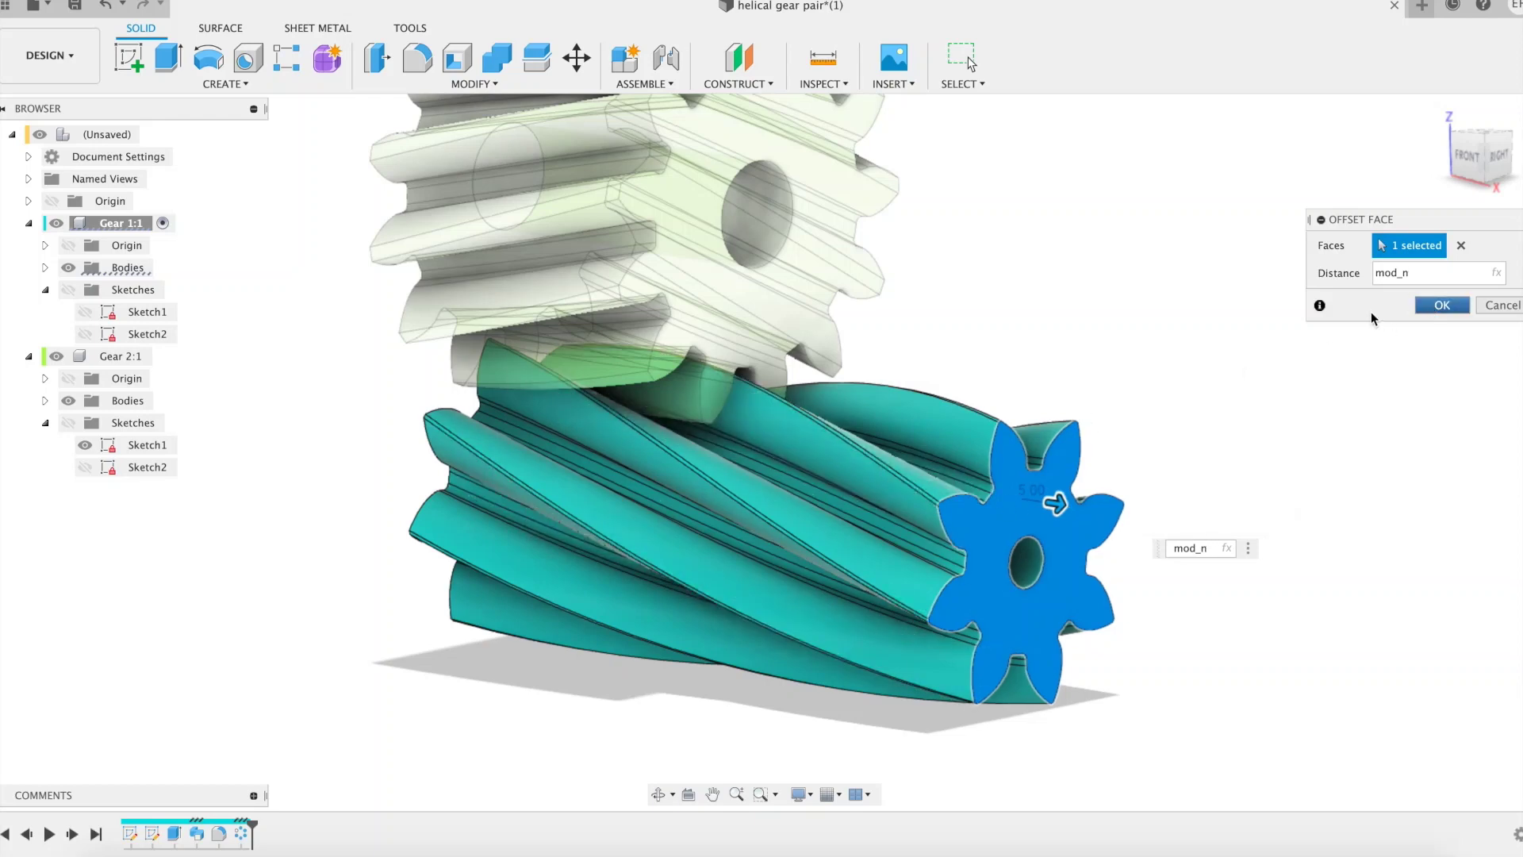
key("Return")
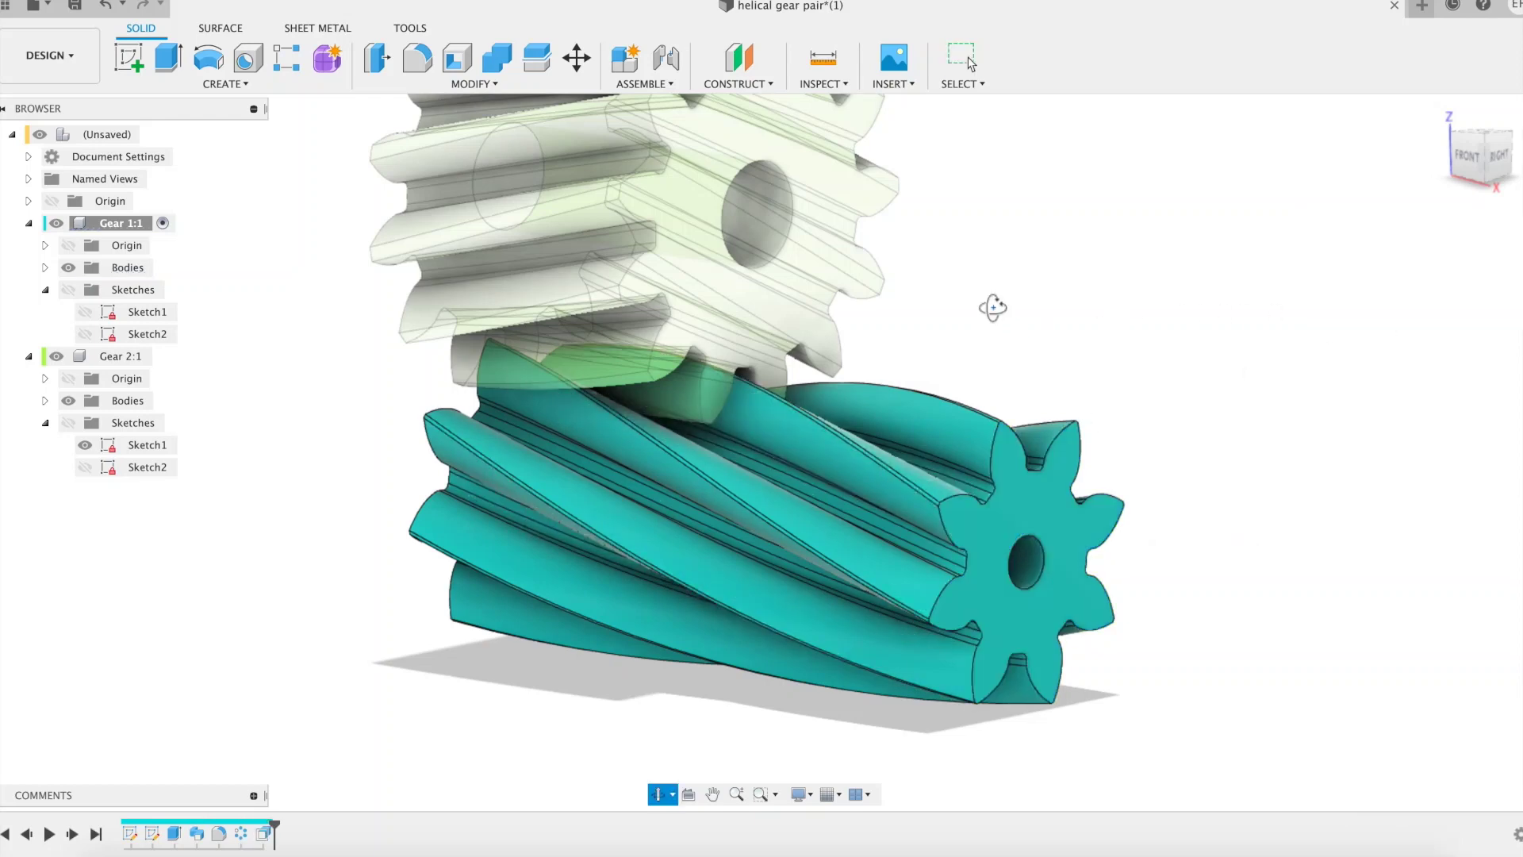
Offset the opposite end face of Gear 1 outward by mod_n * 4.
middle_click_drag(995, 308, 1126, 301, "shift")
right_click(346, 559)
left_click(344, 513)
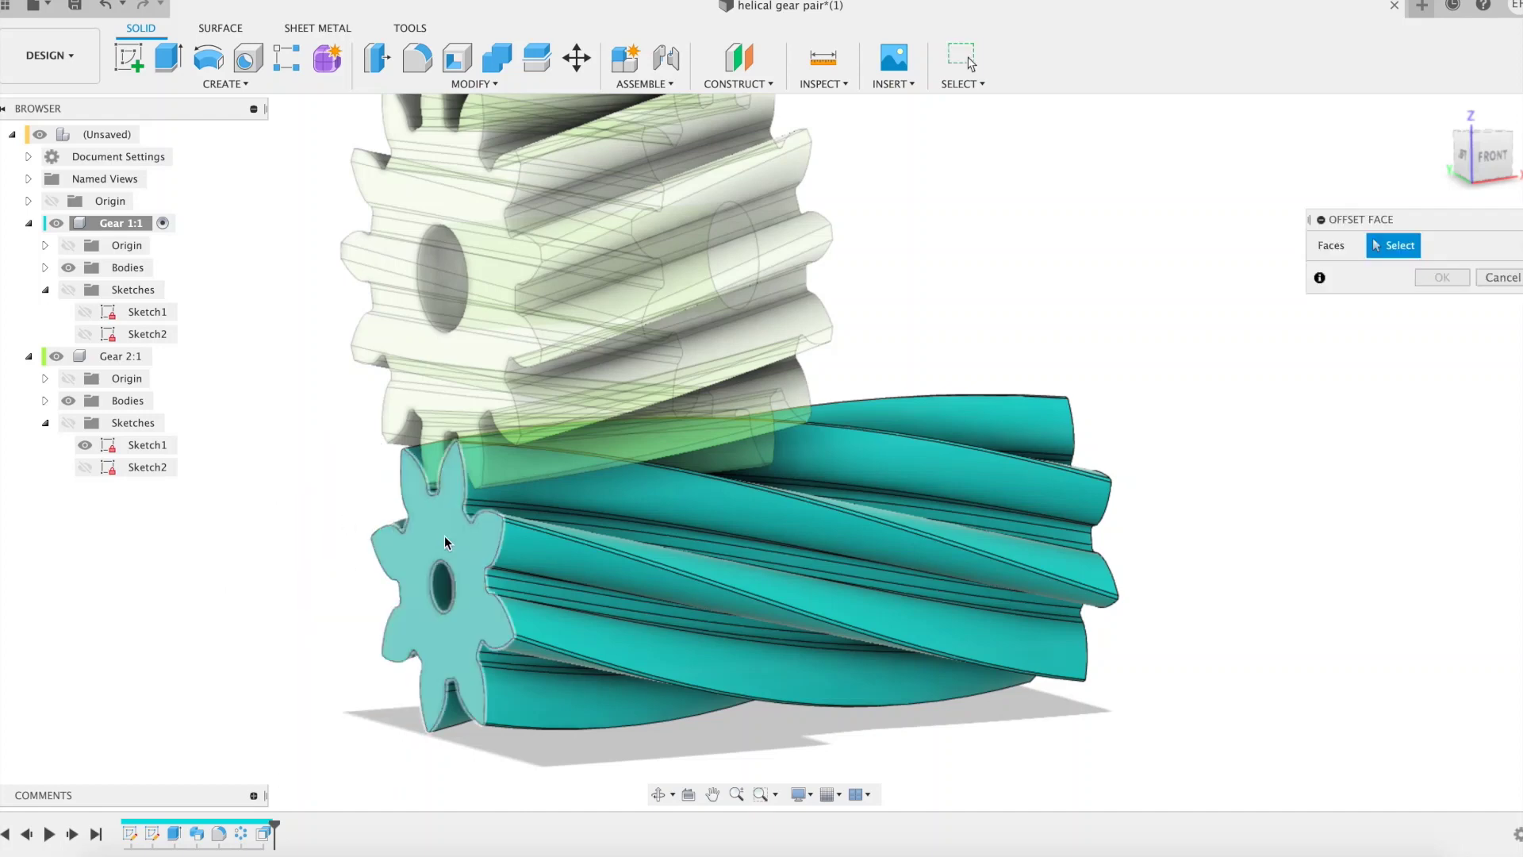
left_click(444, 536)
type("mod")
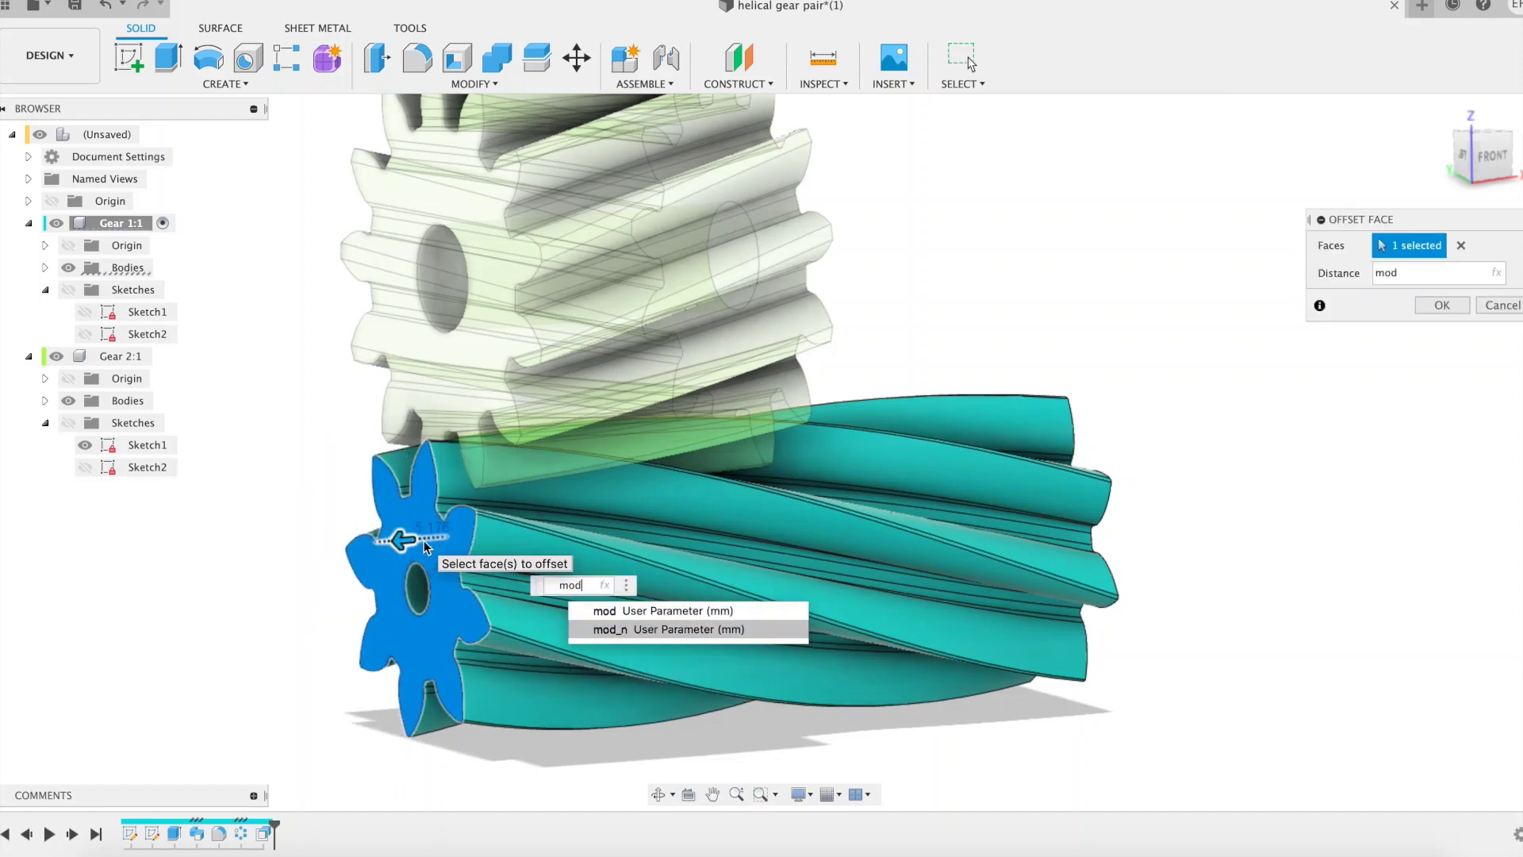
type("_n*4")
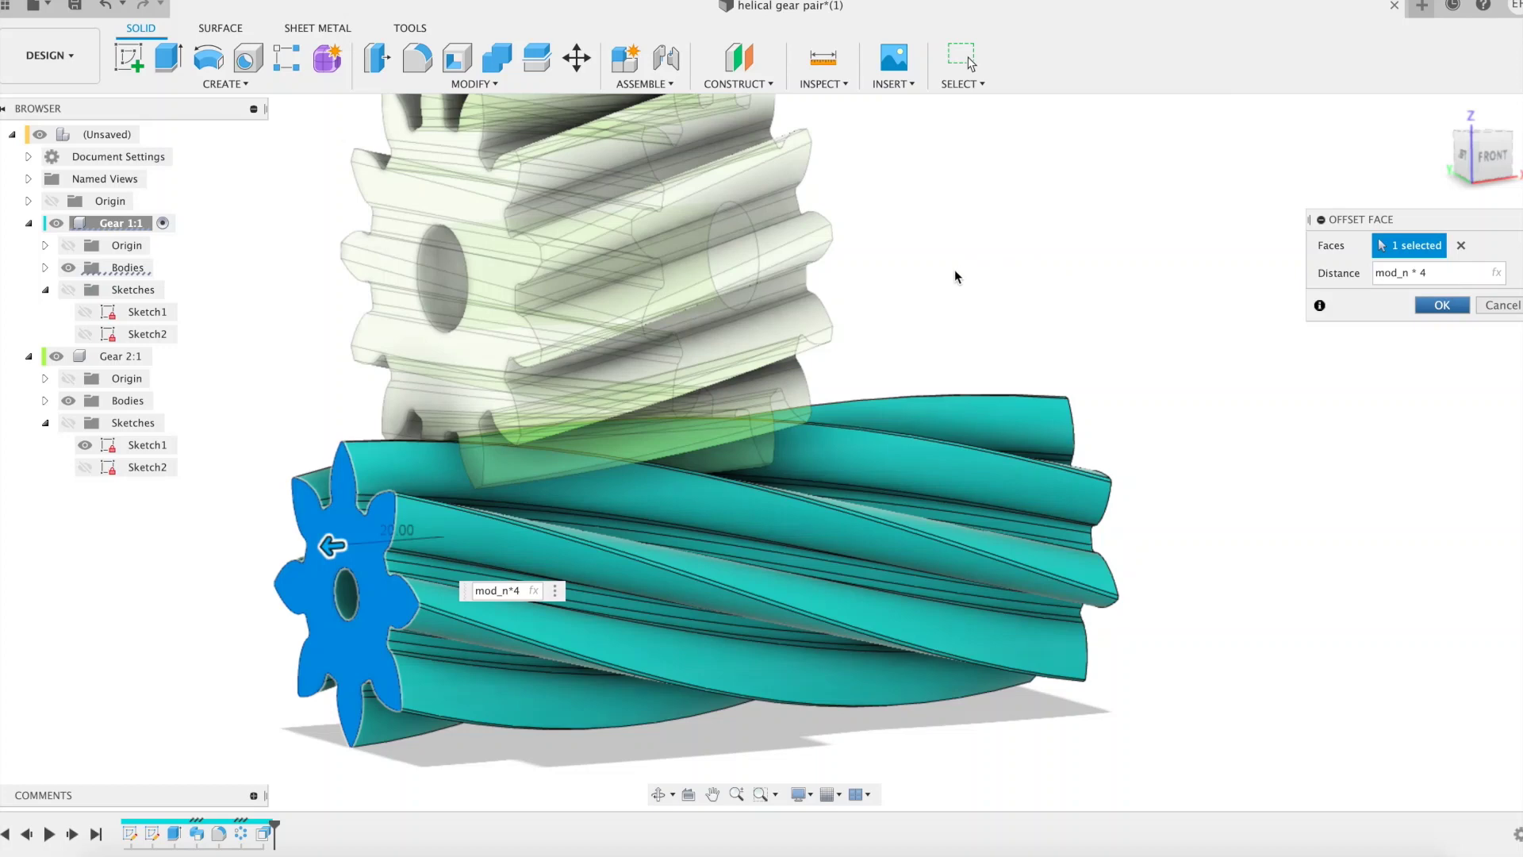
key("Return")
Chamfer the tip edges at both ends of one Gear 1 tooth with an equal distance of mod_n.
middle_click_drag(883, 312, 943, 312, "shift")
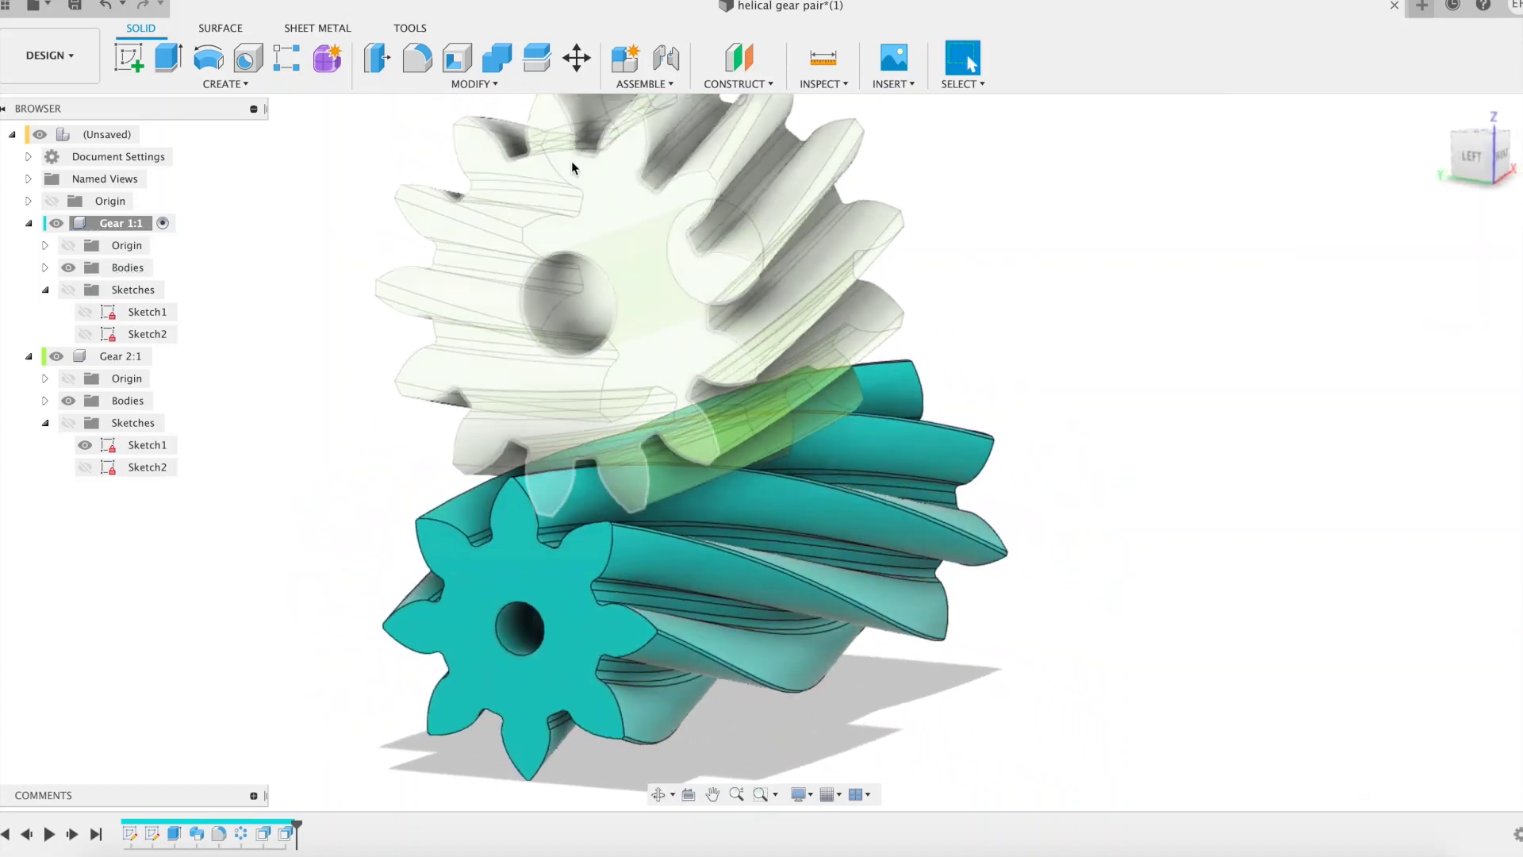
left_click(483, 85)
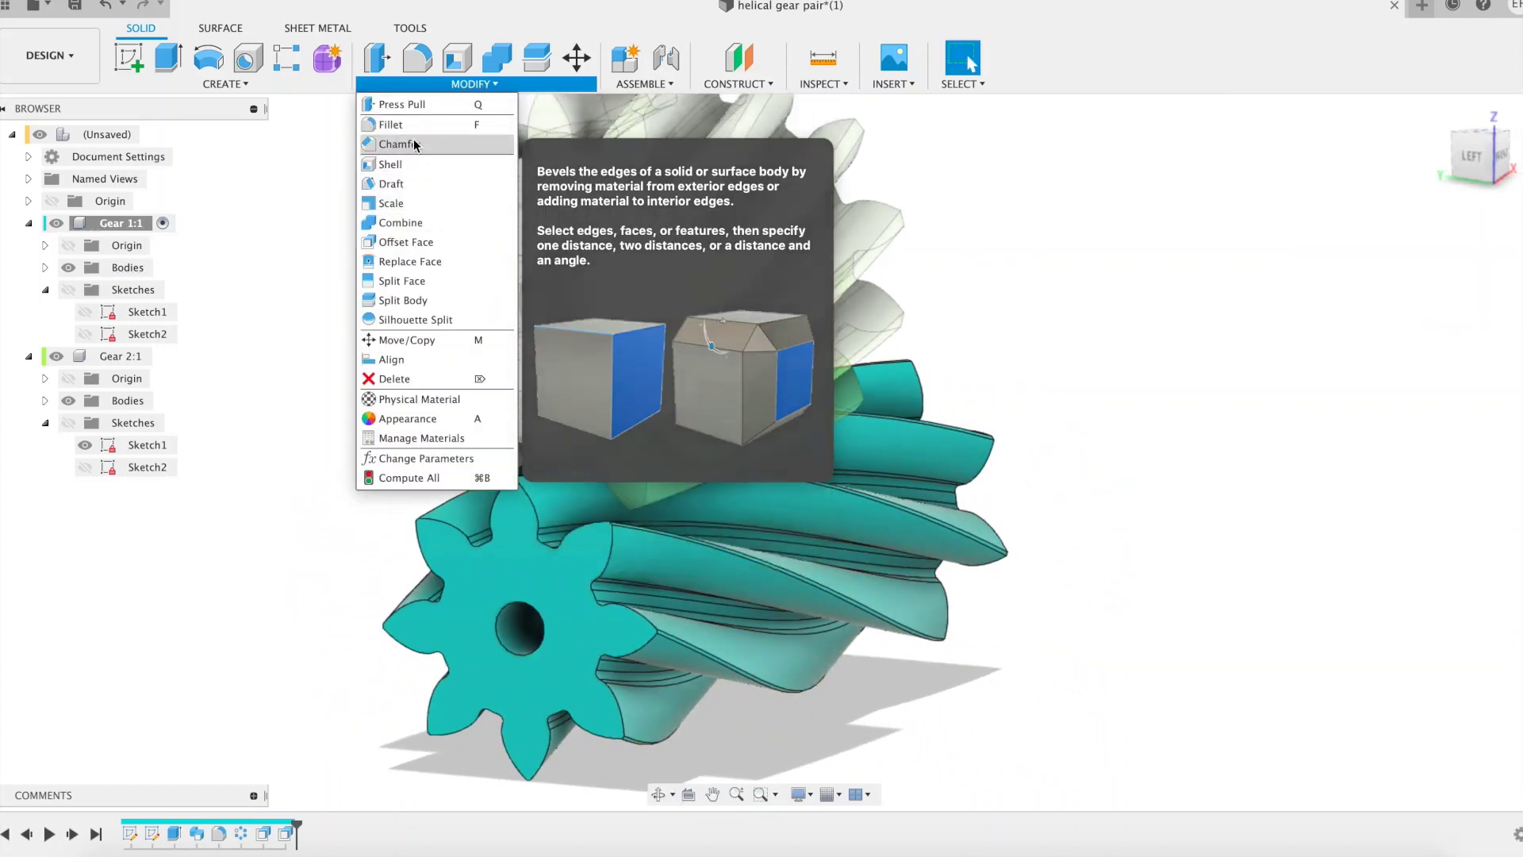
left_click(400, 144)
scroll(515, 439, "up", 6)
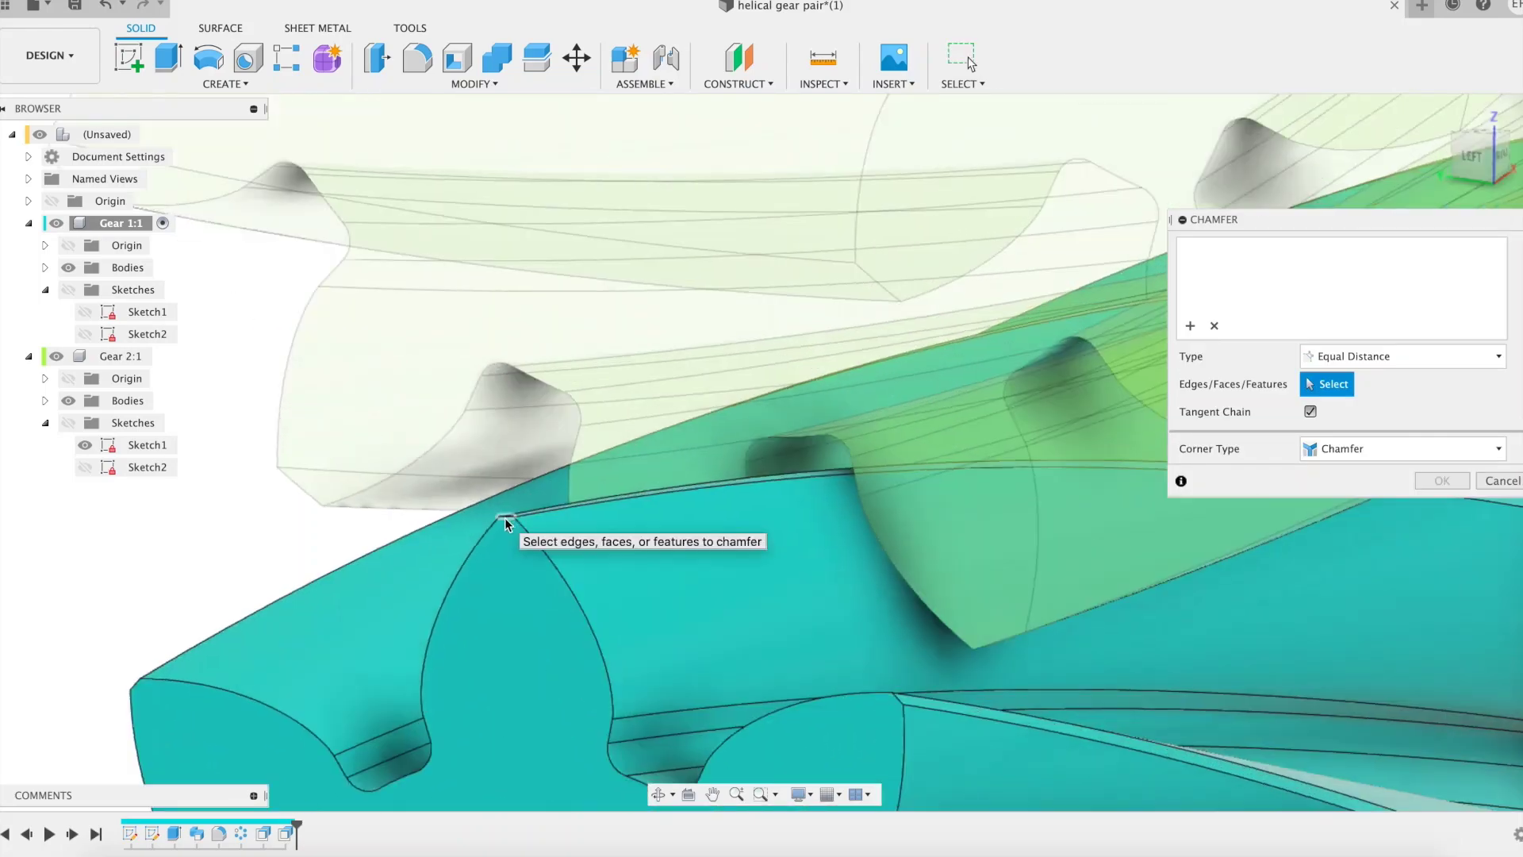
scroll(510, 521, "down", 2)
left_click(607, 474)
scroll(610, 477, "down", 3)
scroll(1245, 591, "up", 7)
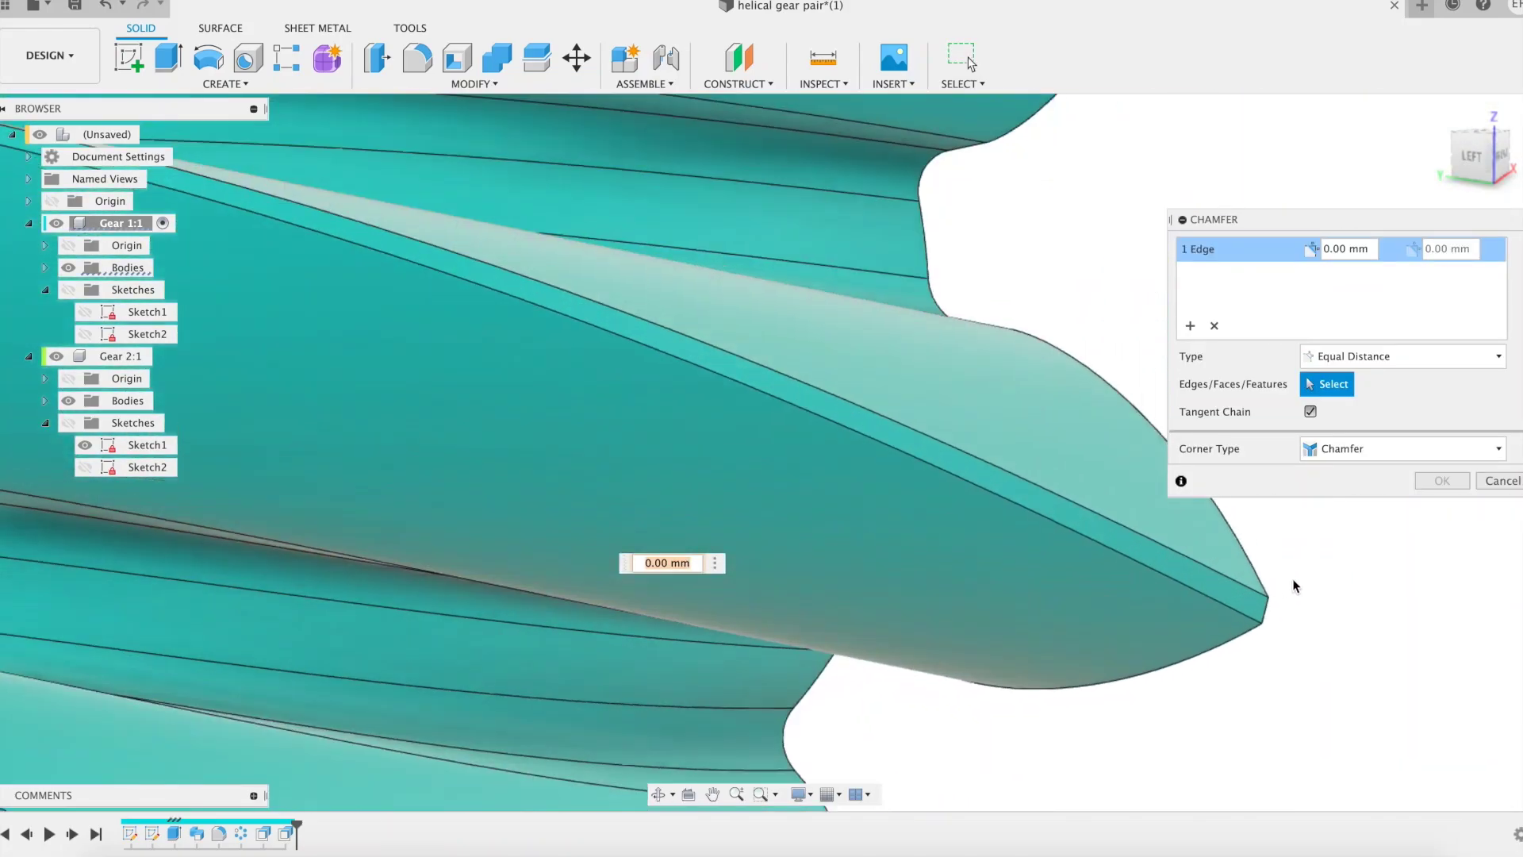
left_click(1266, 609)
scroll(1322, 609, "down", 4)
scroll(1323, 612, "down", 5)
left_click_drag(710, 506, 766, 538)
type("mod_n")
key("Return")
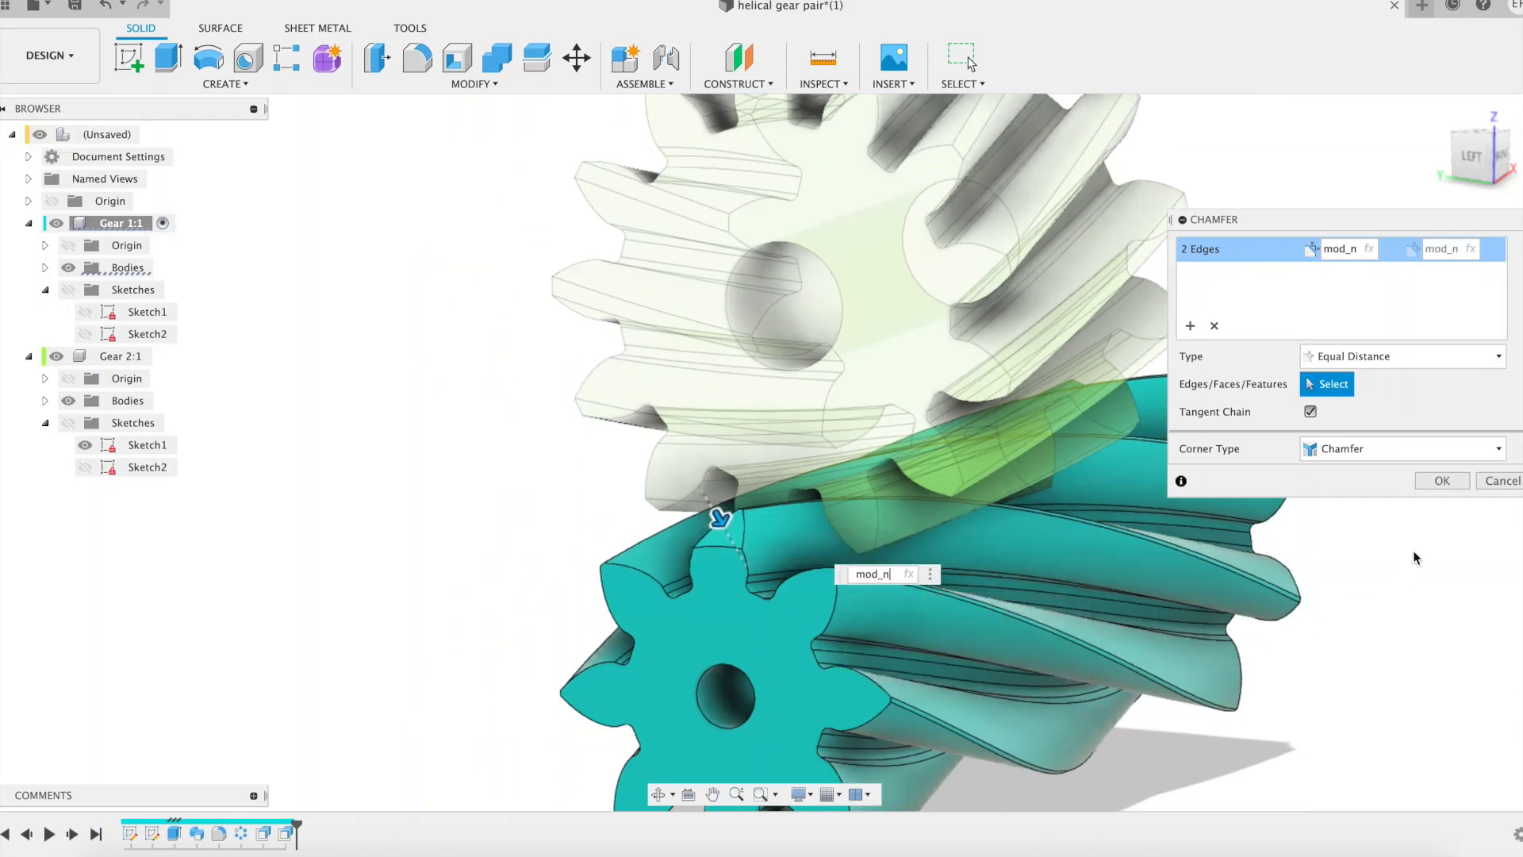
left_click(1427, 481)
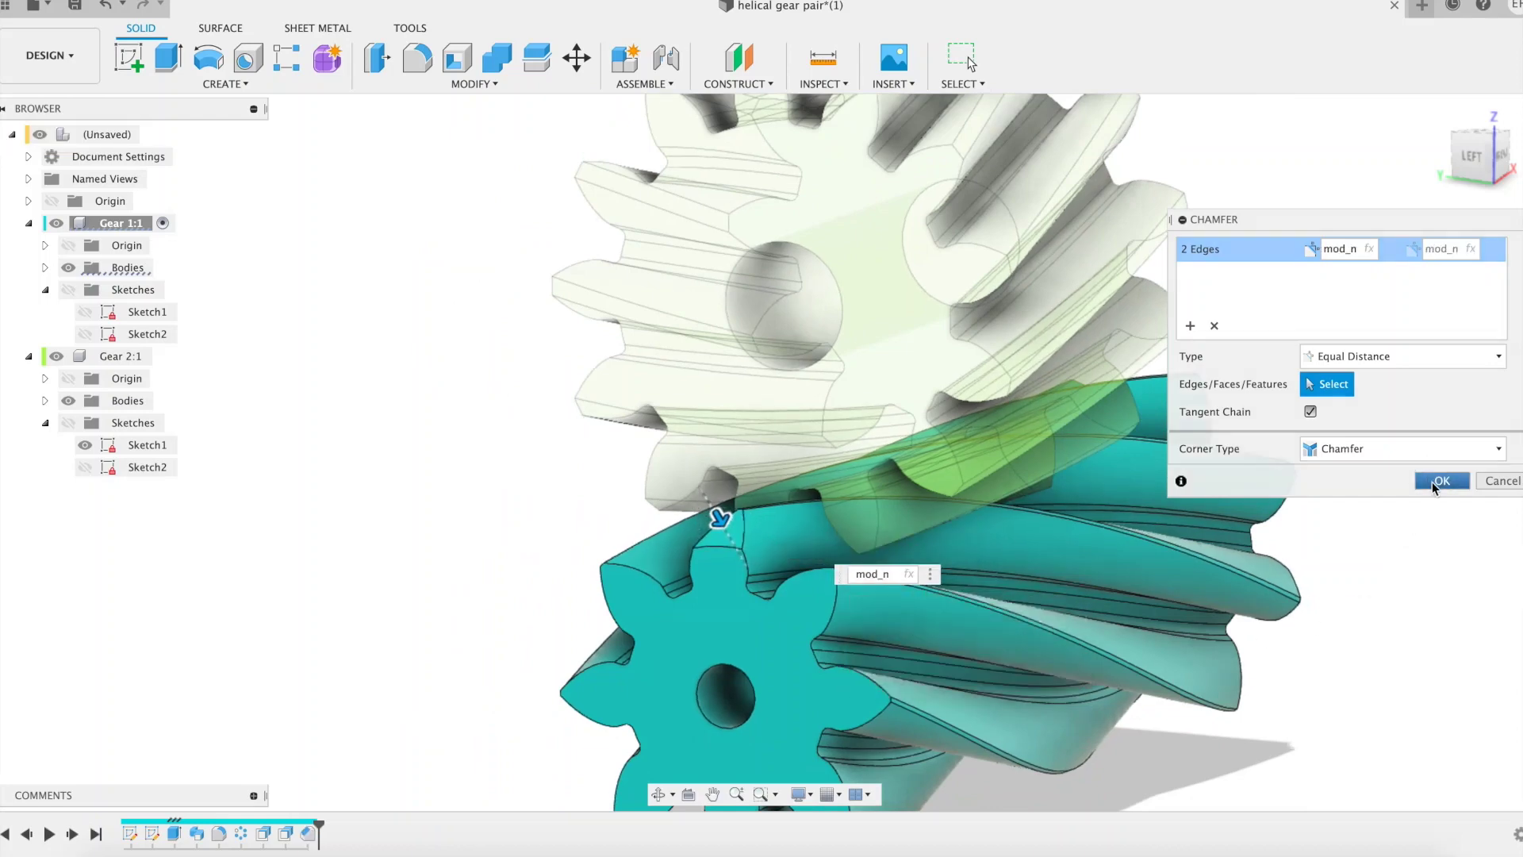
Create a full circular pattern of the tooth chamfer feature around the Sketch2 line, with quantity Z1.
left_click(246, 84)
mouse_move(238, 476)
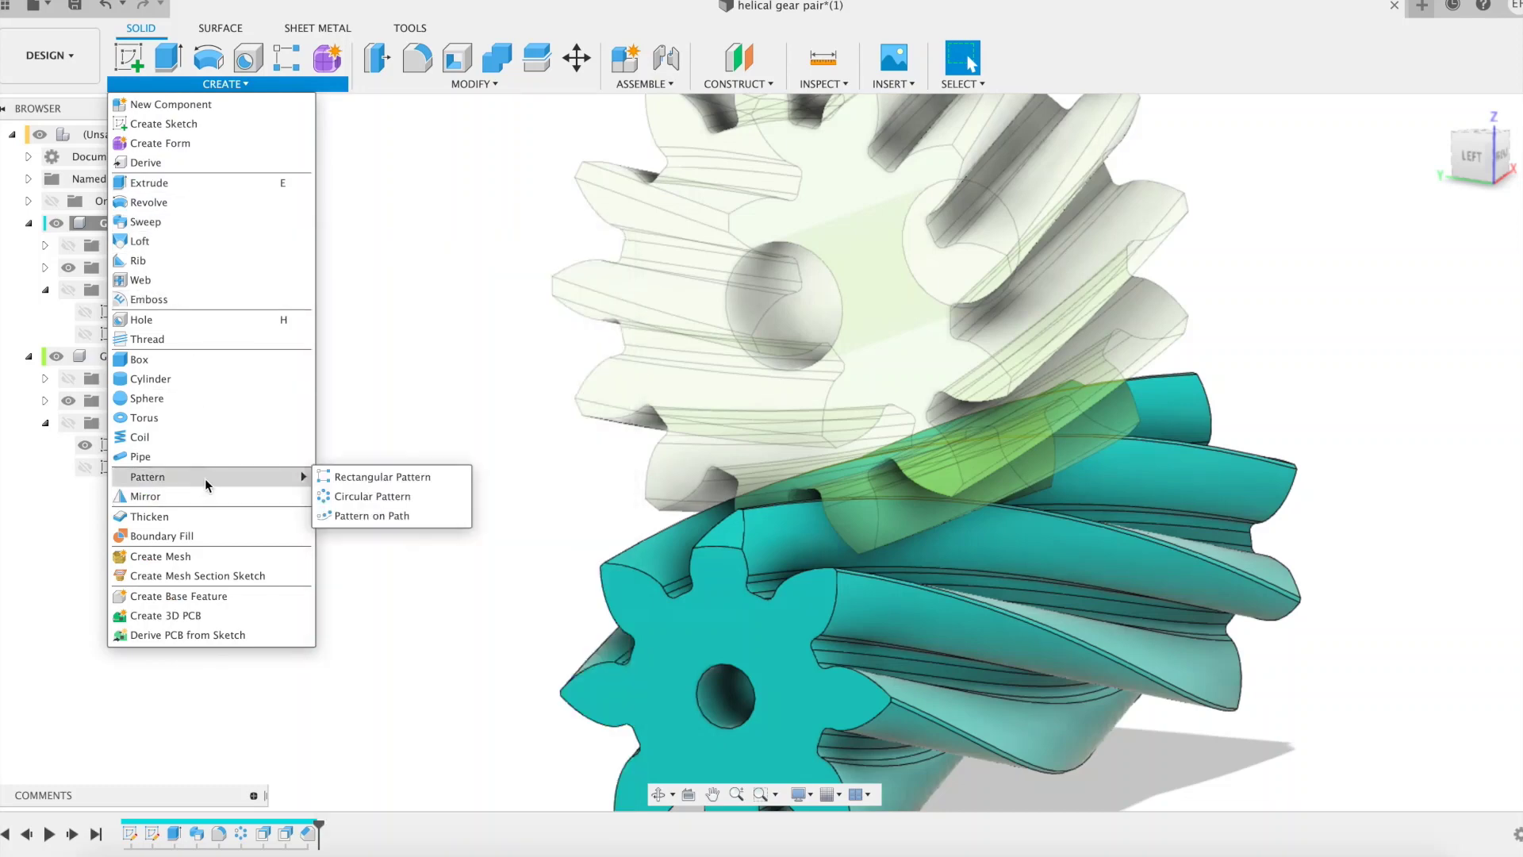
left_click(364, 497)
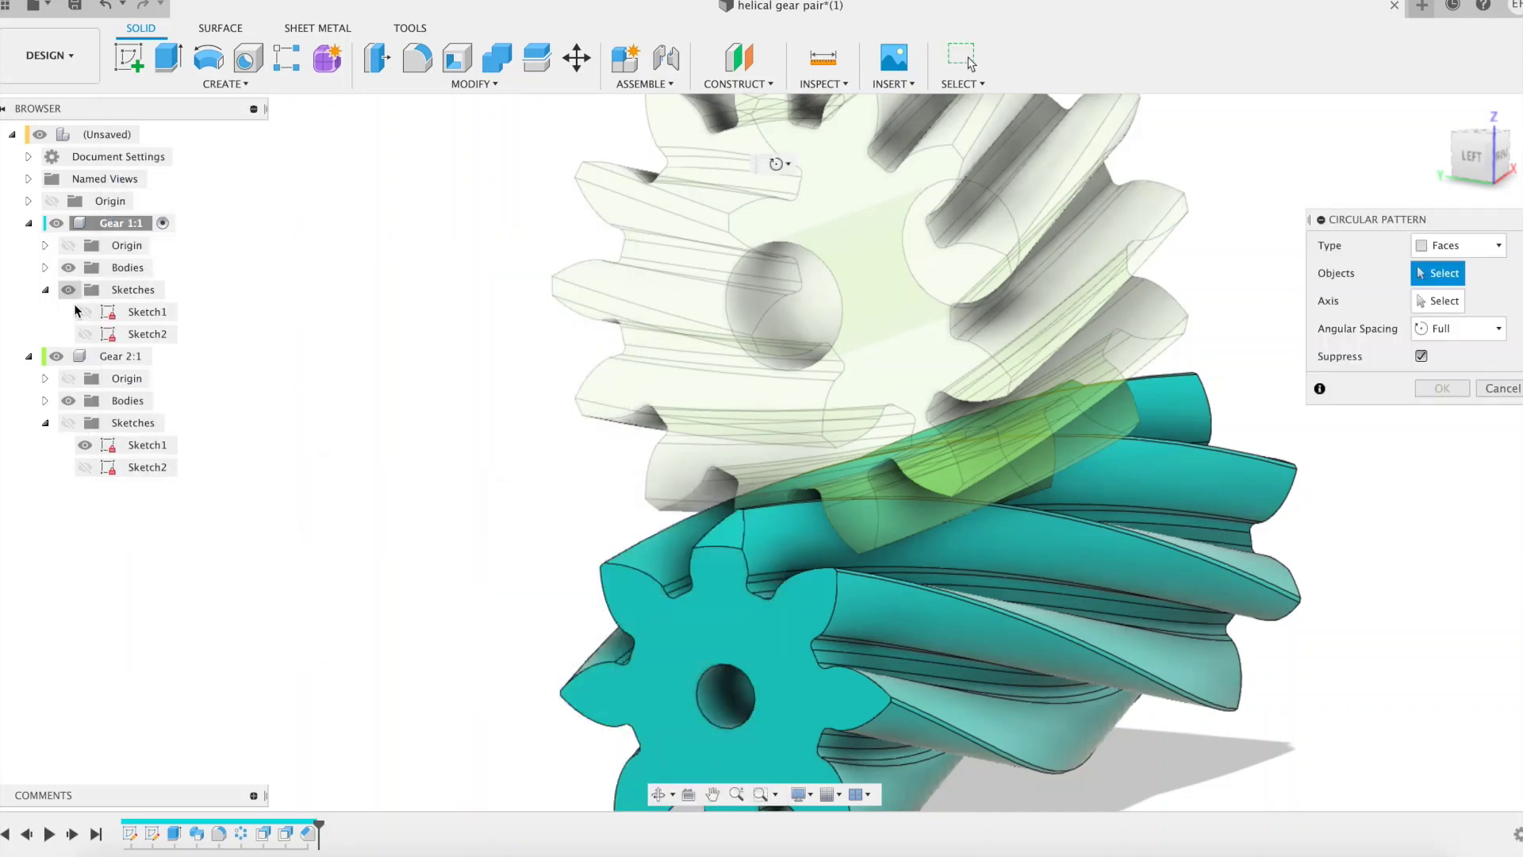
left_click(1461, 245)
left_click(1452, 294)
left_click(306, 835)
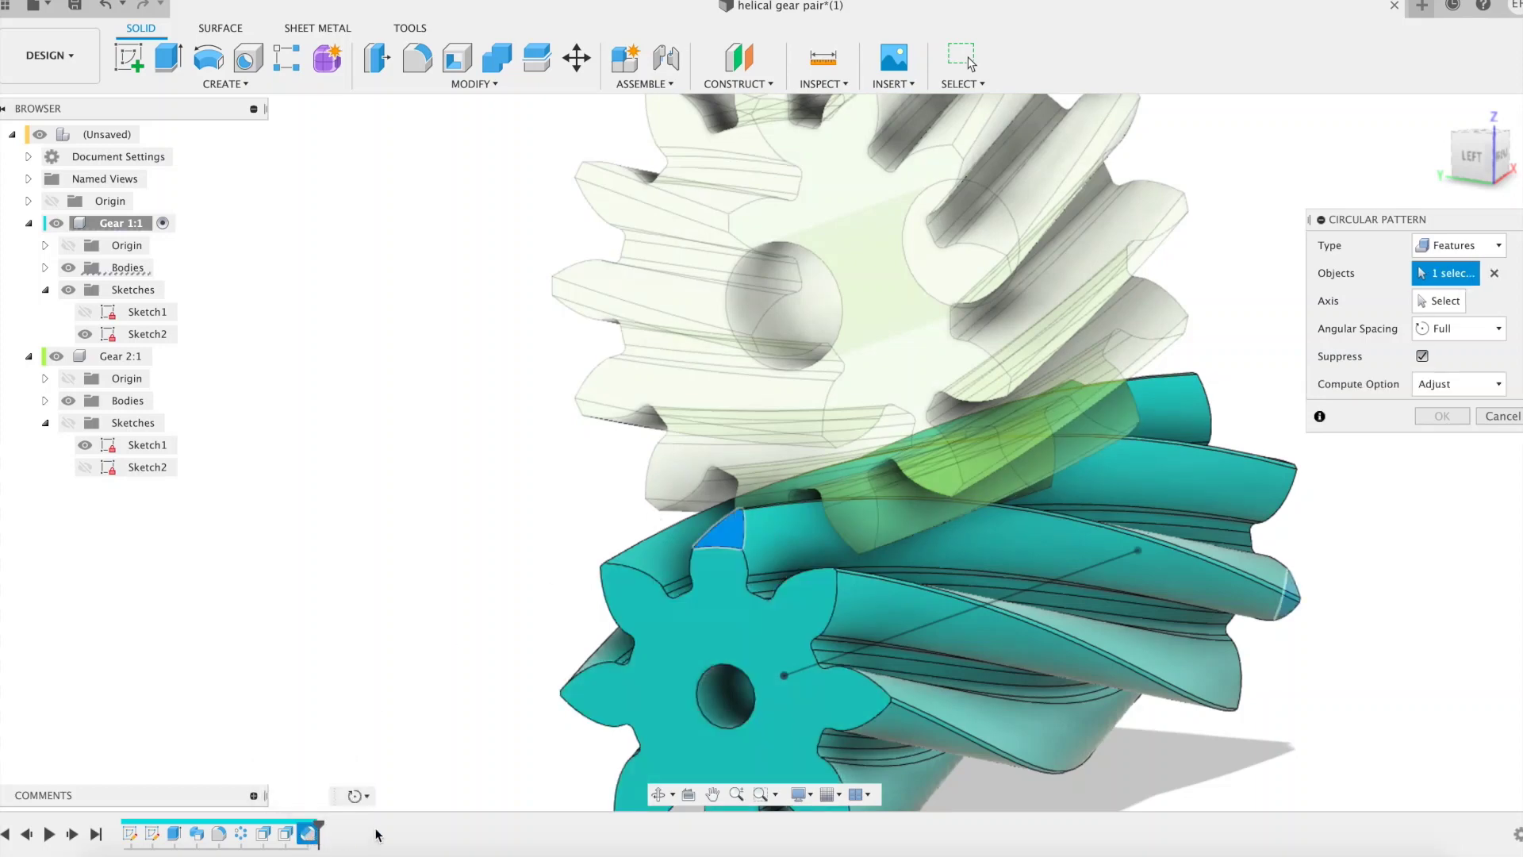
left_click(1440, 302)
left_click(1079, 573)
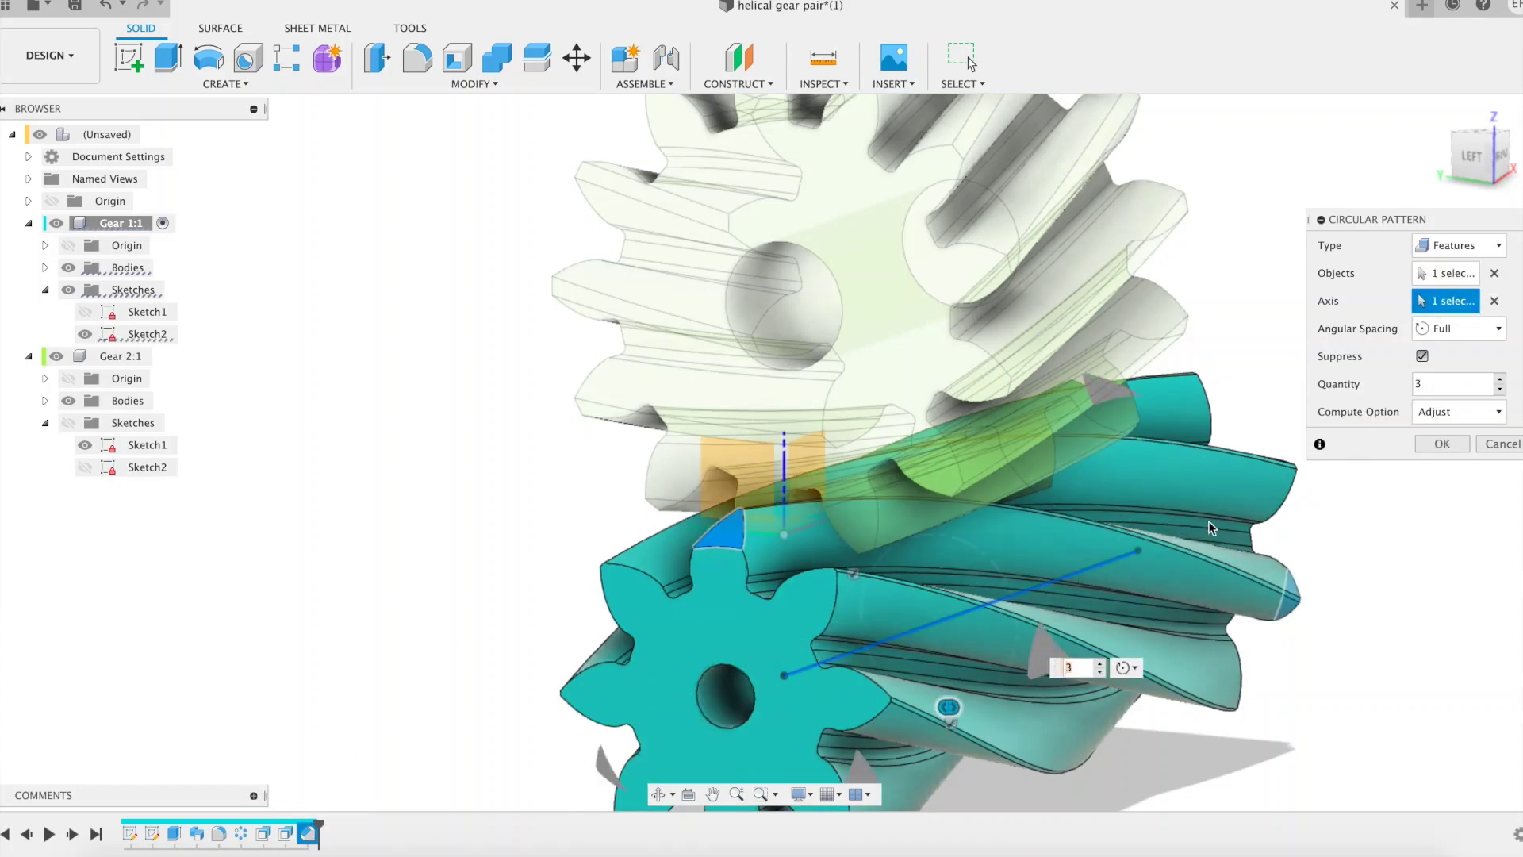
type("z")
left_click(1159, 693)
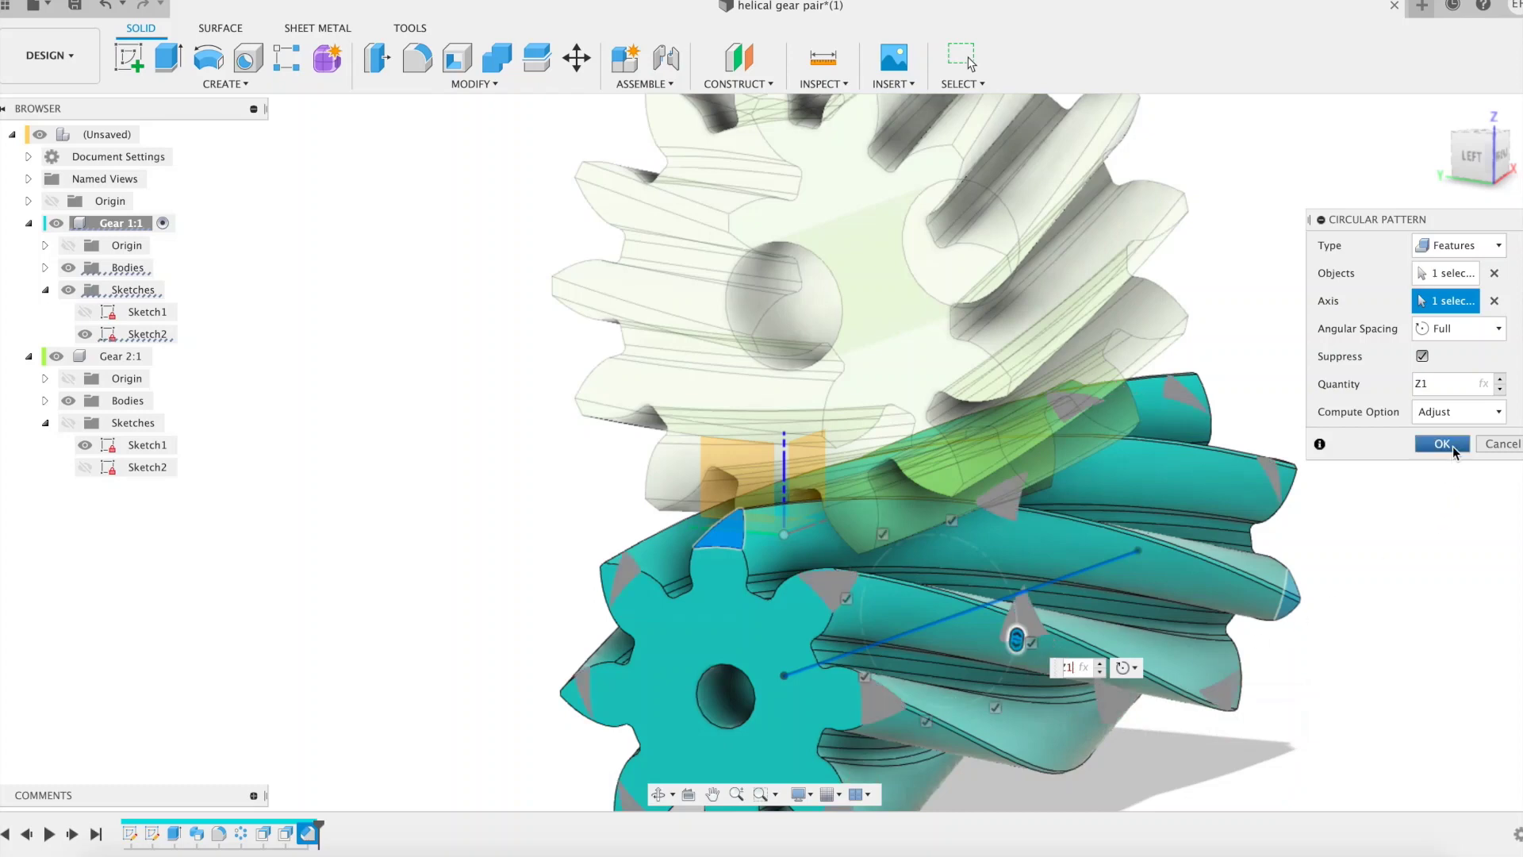
left_click(1457, 411)
left_click(1444, 449)
middle_click_drag(1348, 402, 1308, 395, "shift")
Activate Gear 2 and offset its left-side end face outward by mod_n*4.
left_click(162, 356)
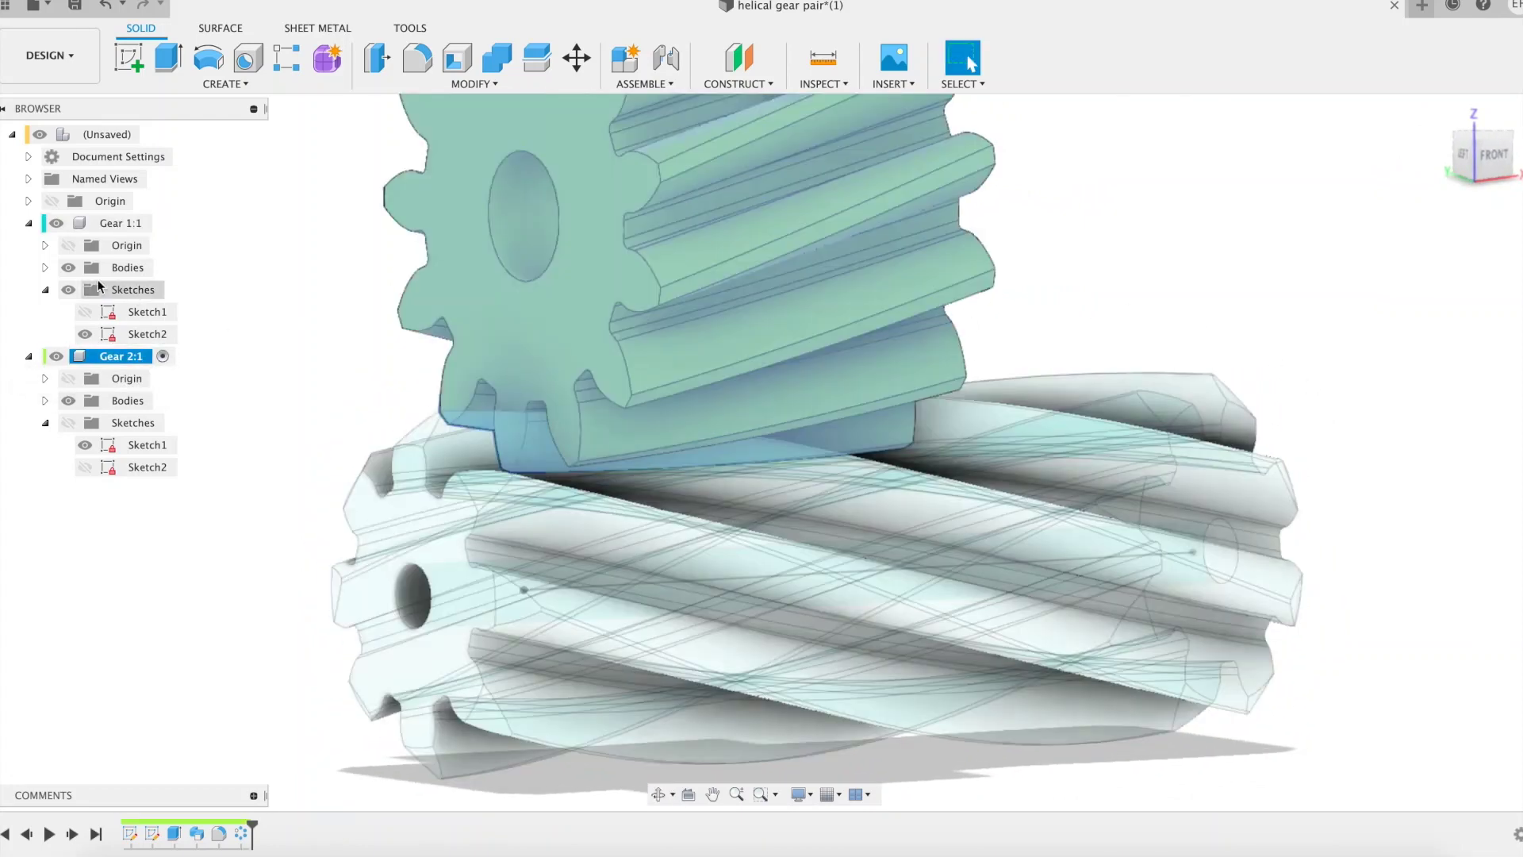
middle_click_drag(288, 303, 316, 240, "shift")
right_click(287, 286)
left_click(499, 83)
left_click(433, 245)
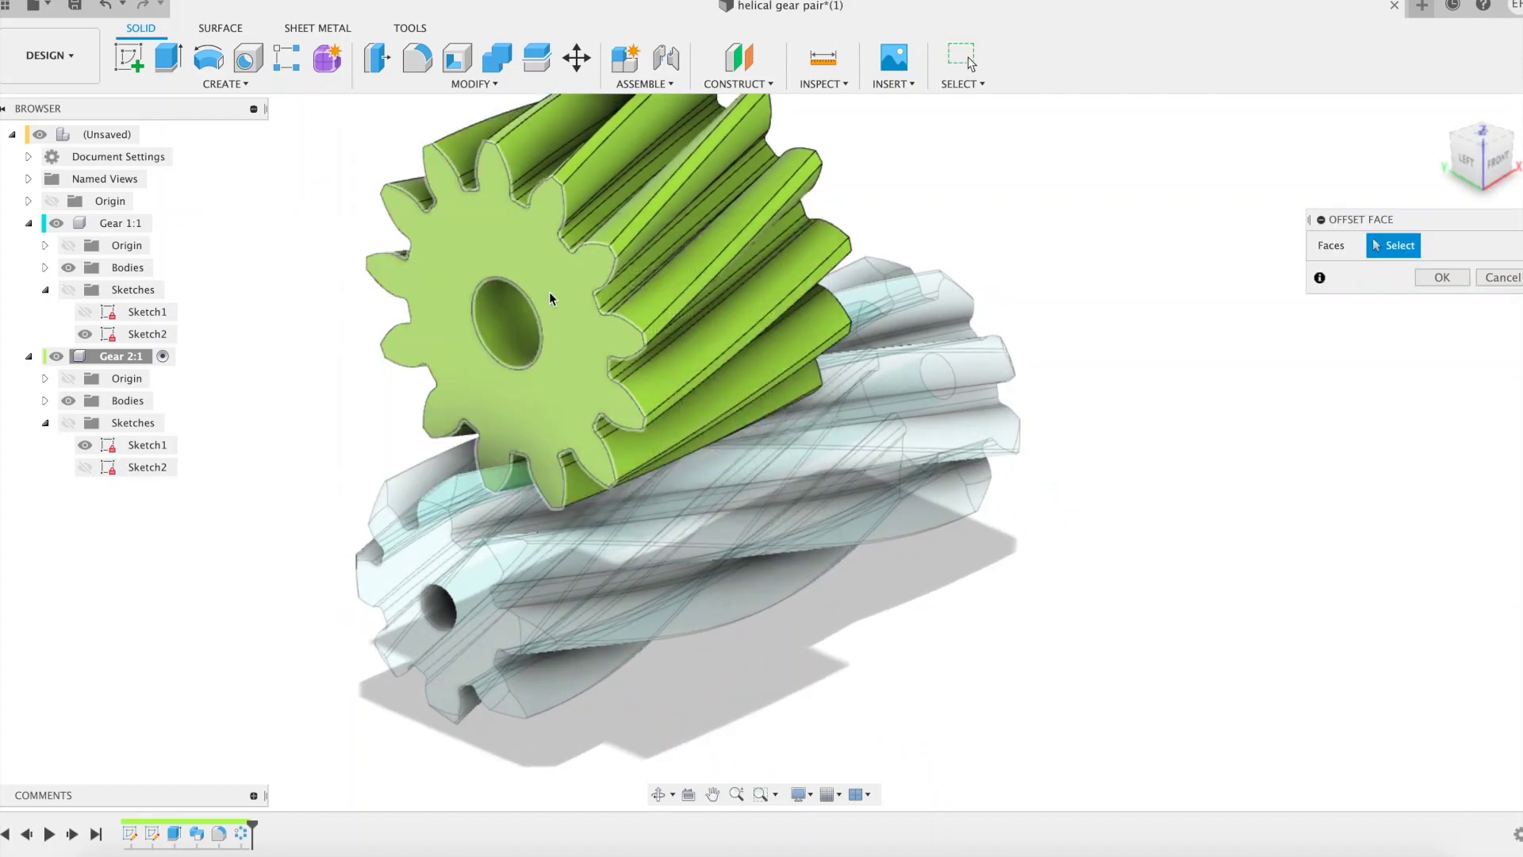
left_click(544, 313)
type("mod_n*4")
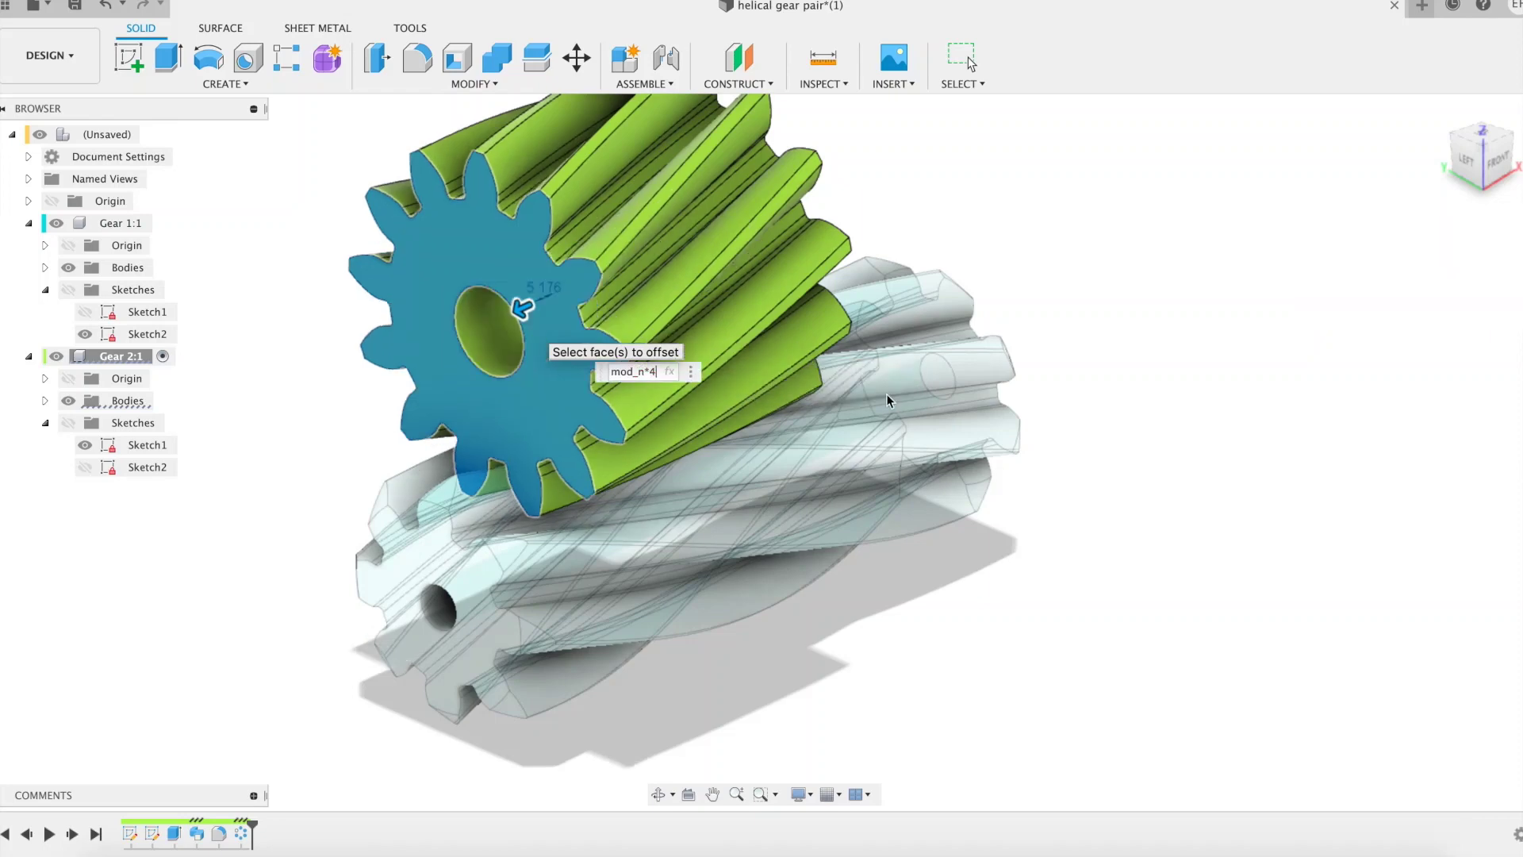
key("Return")
Offset the opposite end face of Gear 2 by a distance of -mod_n * 2.
middle_click_drag(1179, 347, 1101, 430, "shift")
right_click(1016, 322)
left_click(1019, 262)
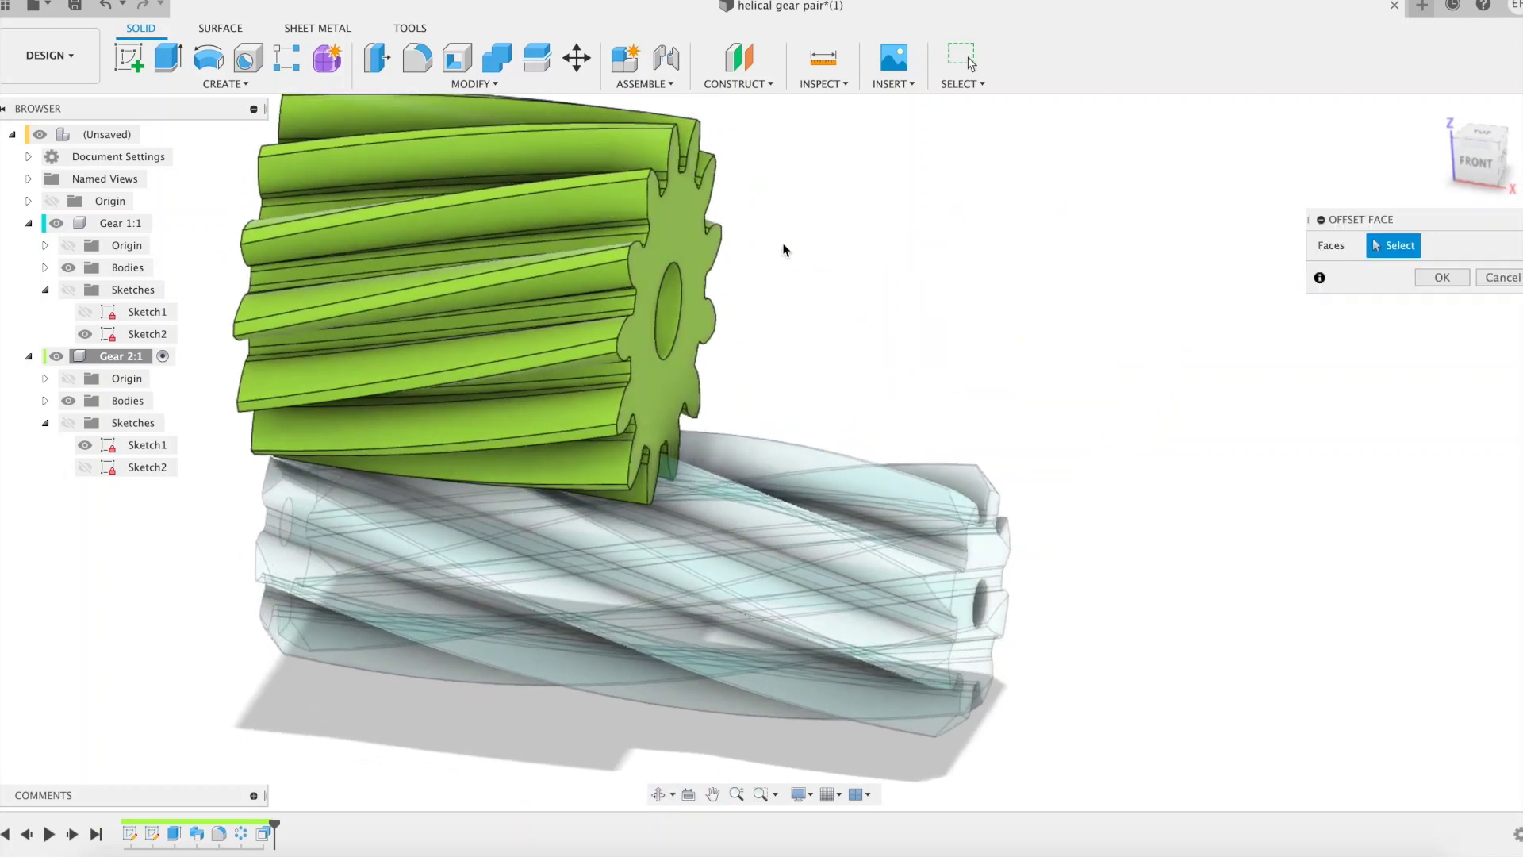
left_click(694, 254)
type("-mod")
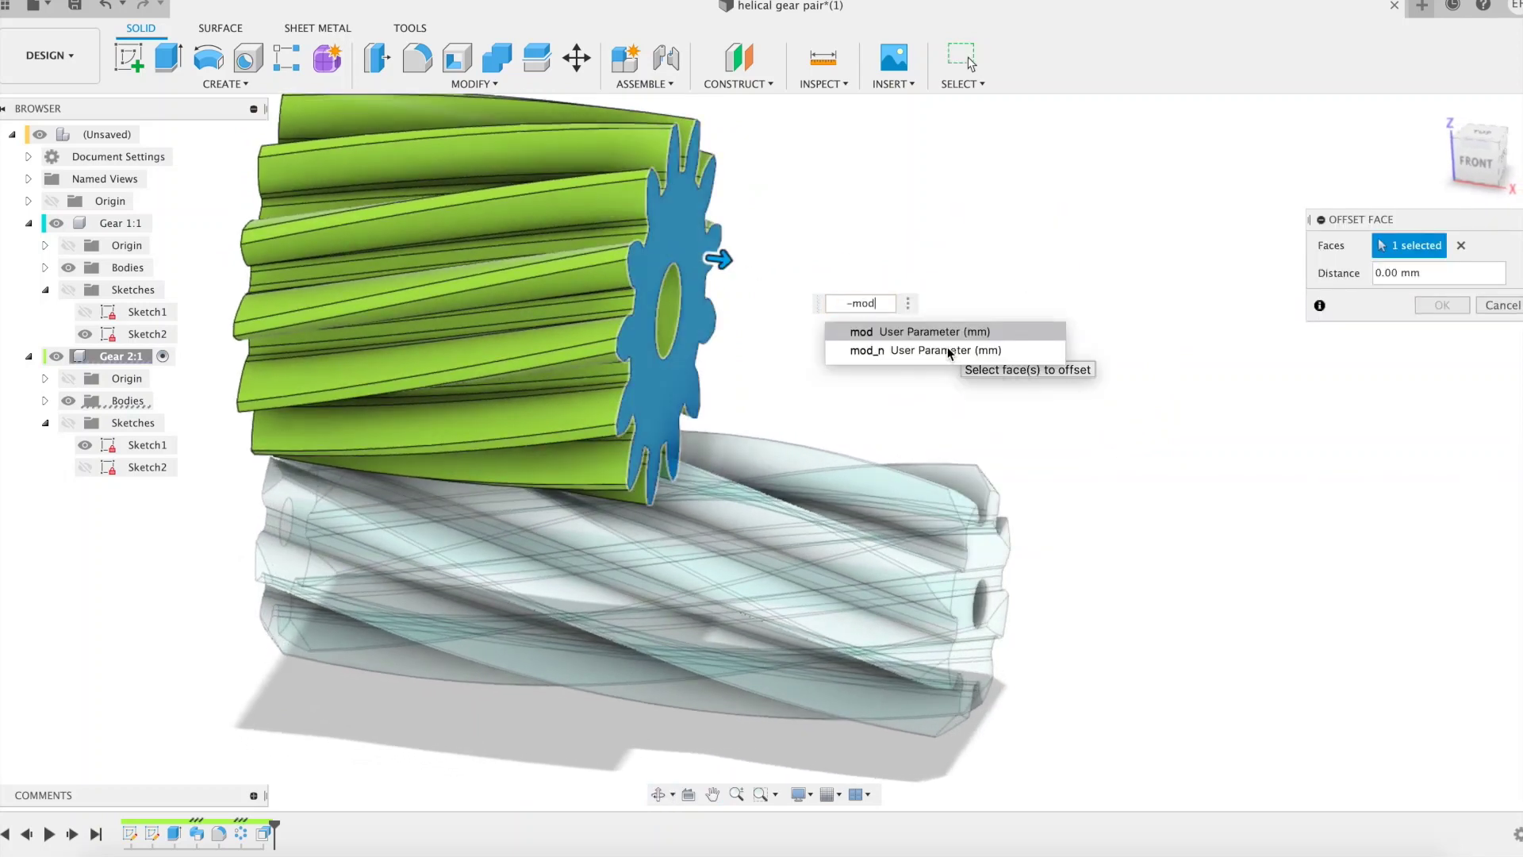
type("_n*2")
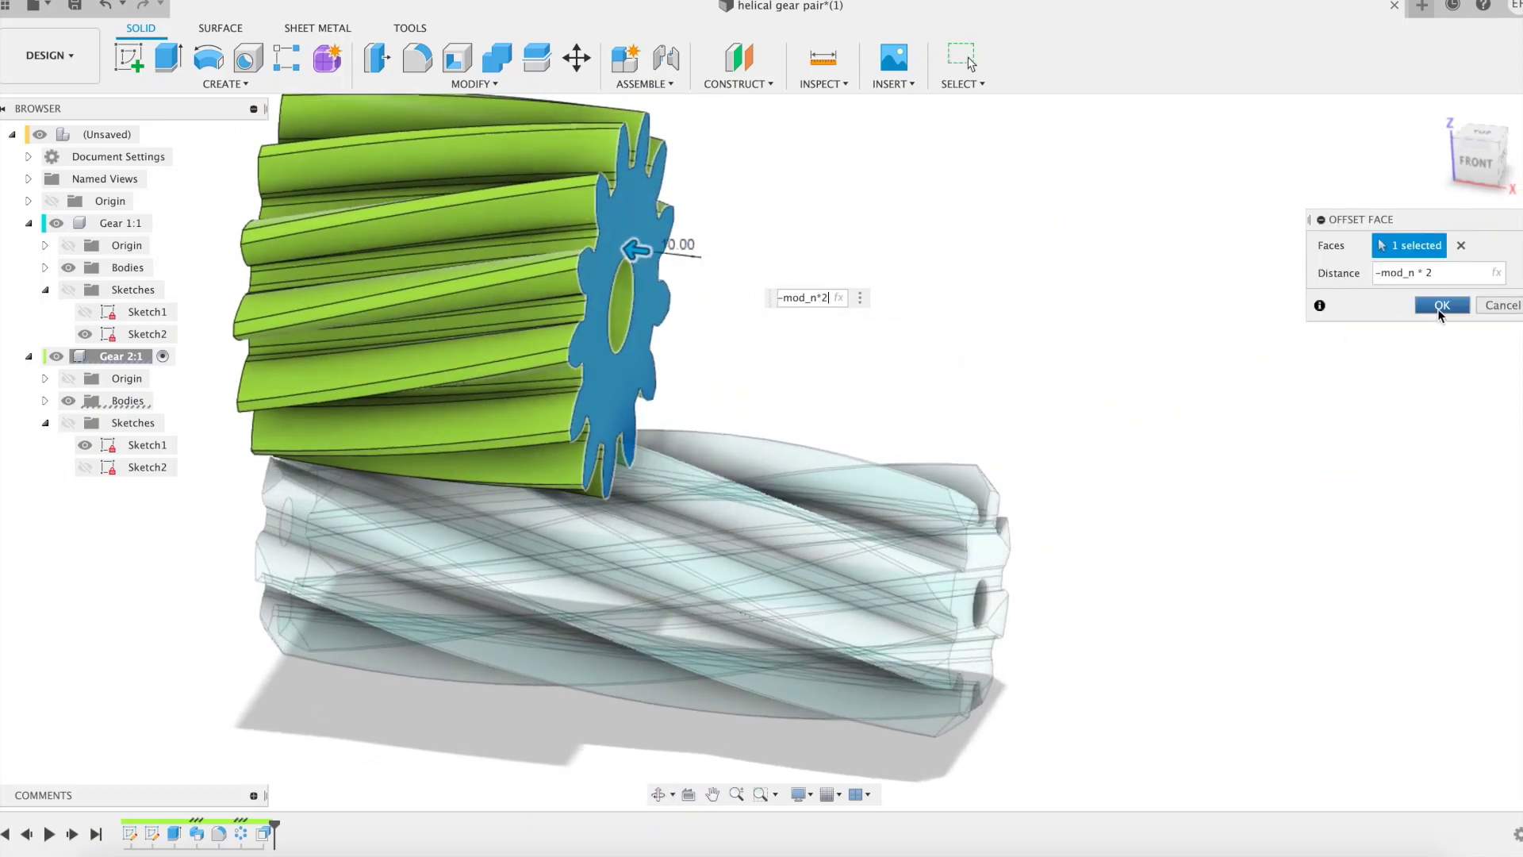
key("Return")
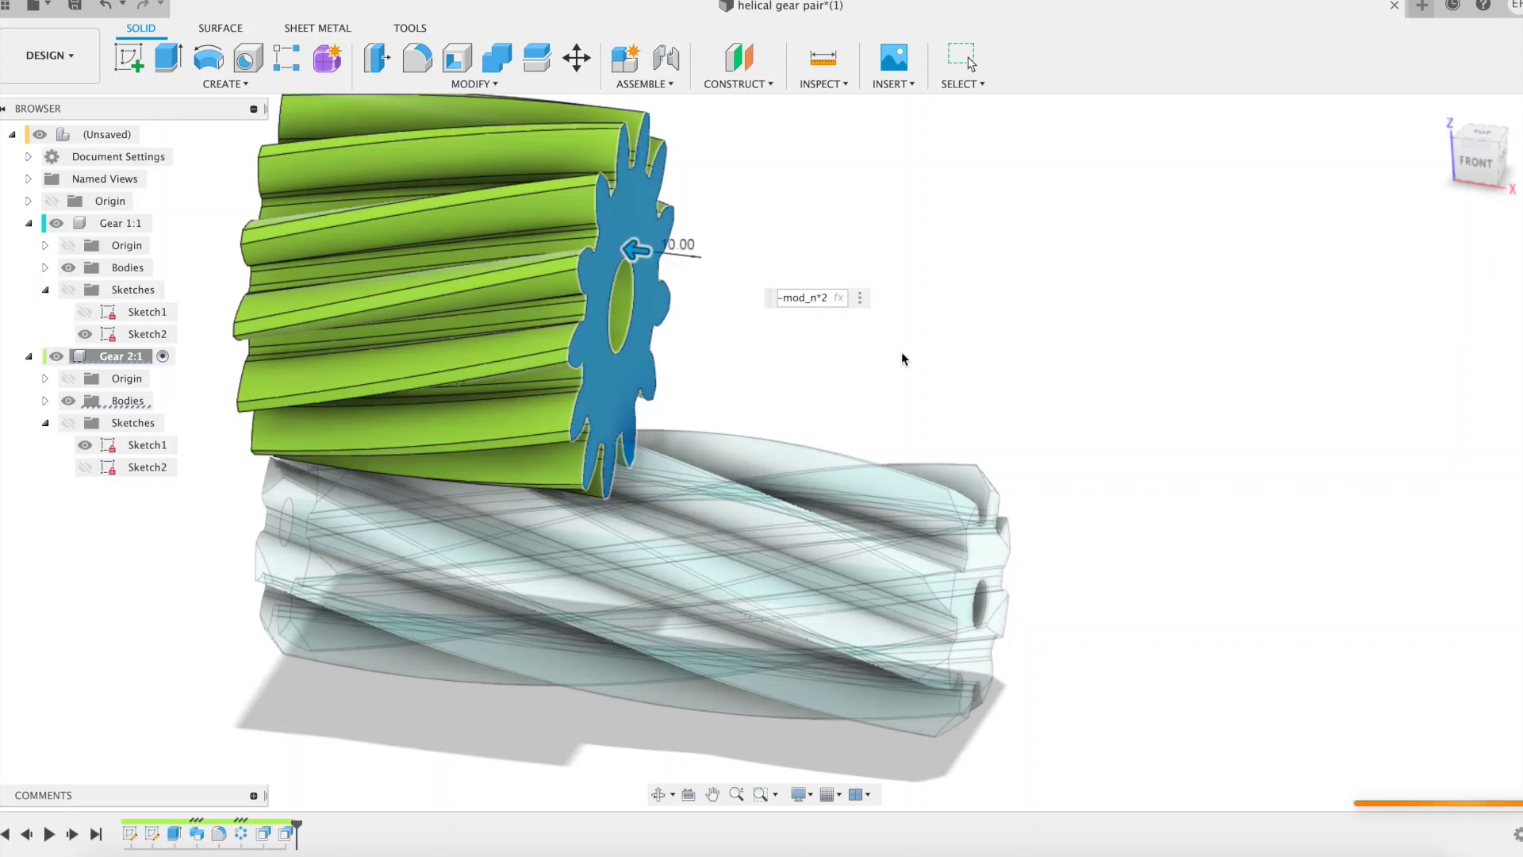
Chamfer the tip edges at both ends of one Gear 2 tooth with an equal distance of mod_n.
middle_click_drag(901, 350, 1094, 310, "shift")
left_click(495, 83)
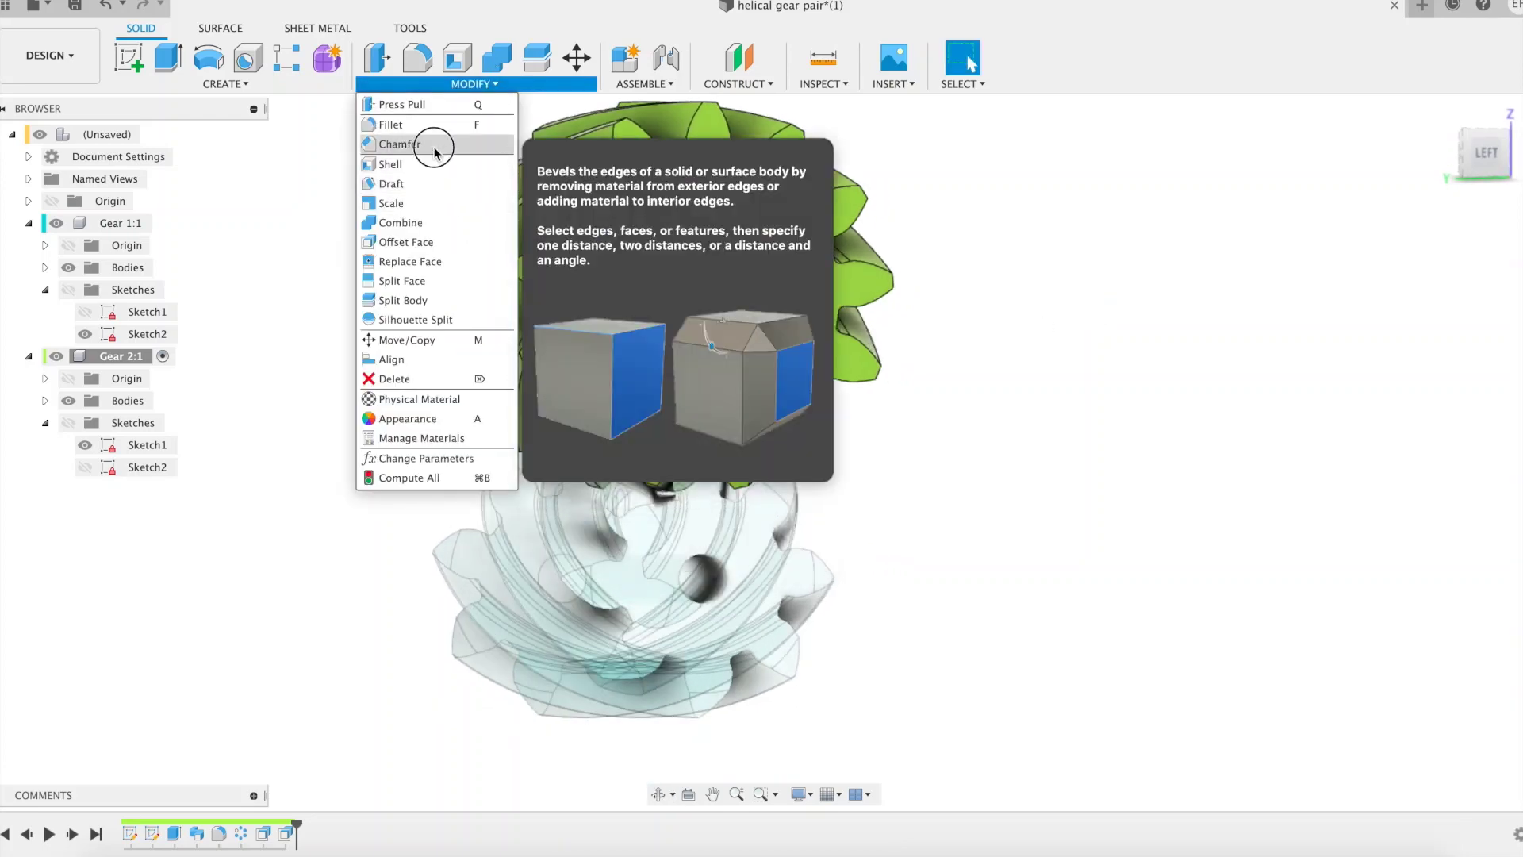
left_click(434, 146)
scroll(626, 481, "up", 5)
left_click(673, 500)
scroll(825, 521, "up", 2)
left_click(814, 658)
type("mod_n")
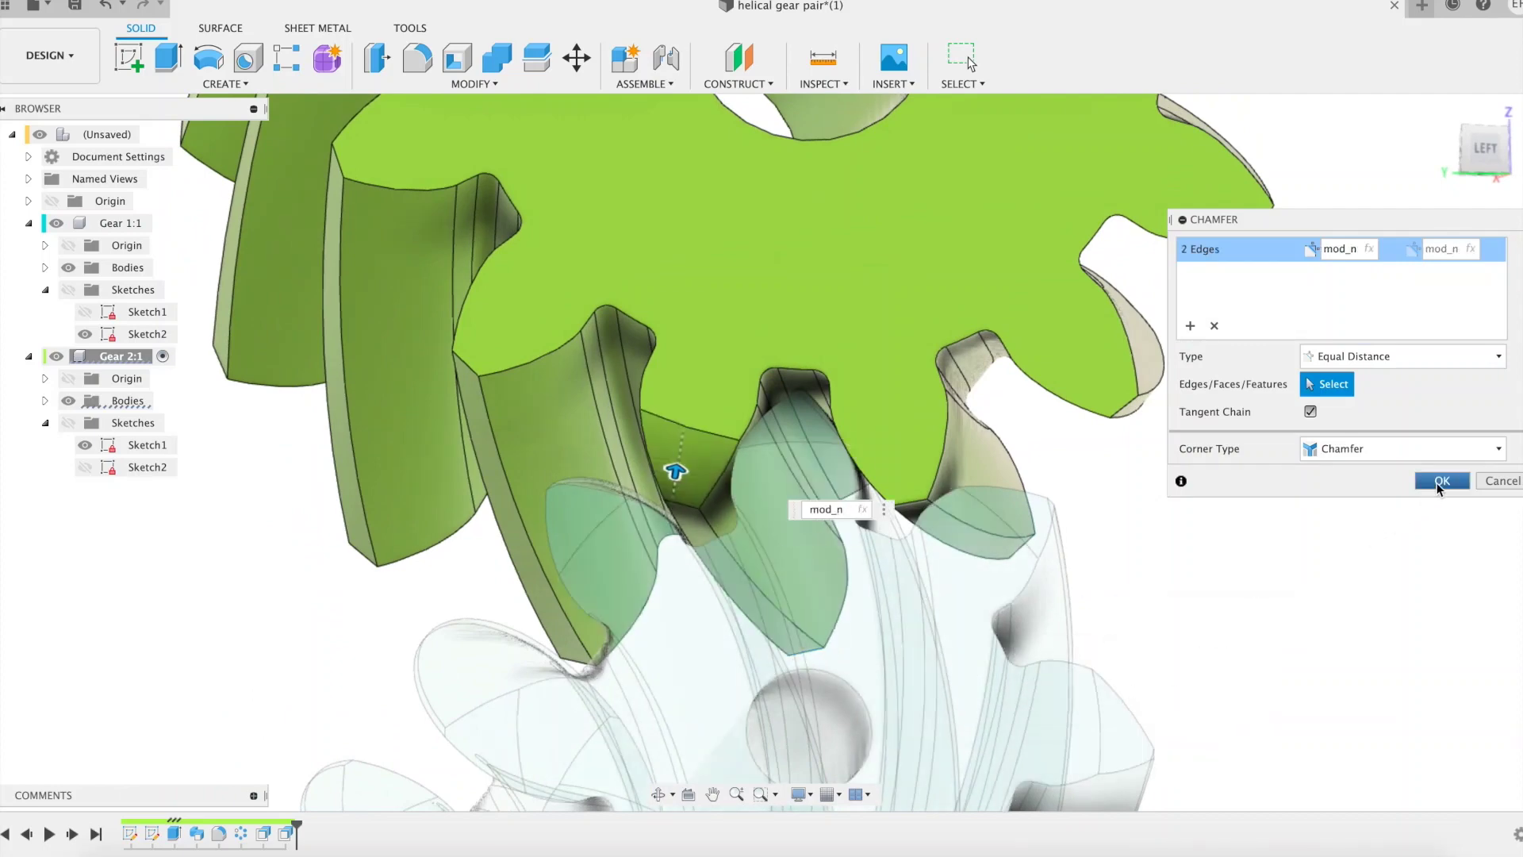
left_click(1442, 480)
Show Gear 2's sketches with Sketch2 visible and Sketch1 hidden.
middle_click_drag(1391, 466, 1308, 456, "shift")
scroll(1234, 453, "down", 3)
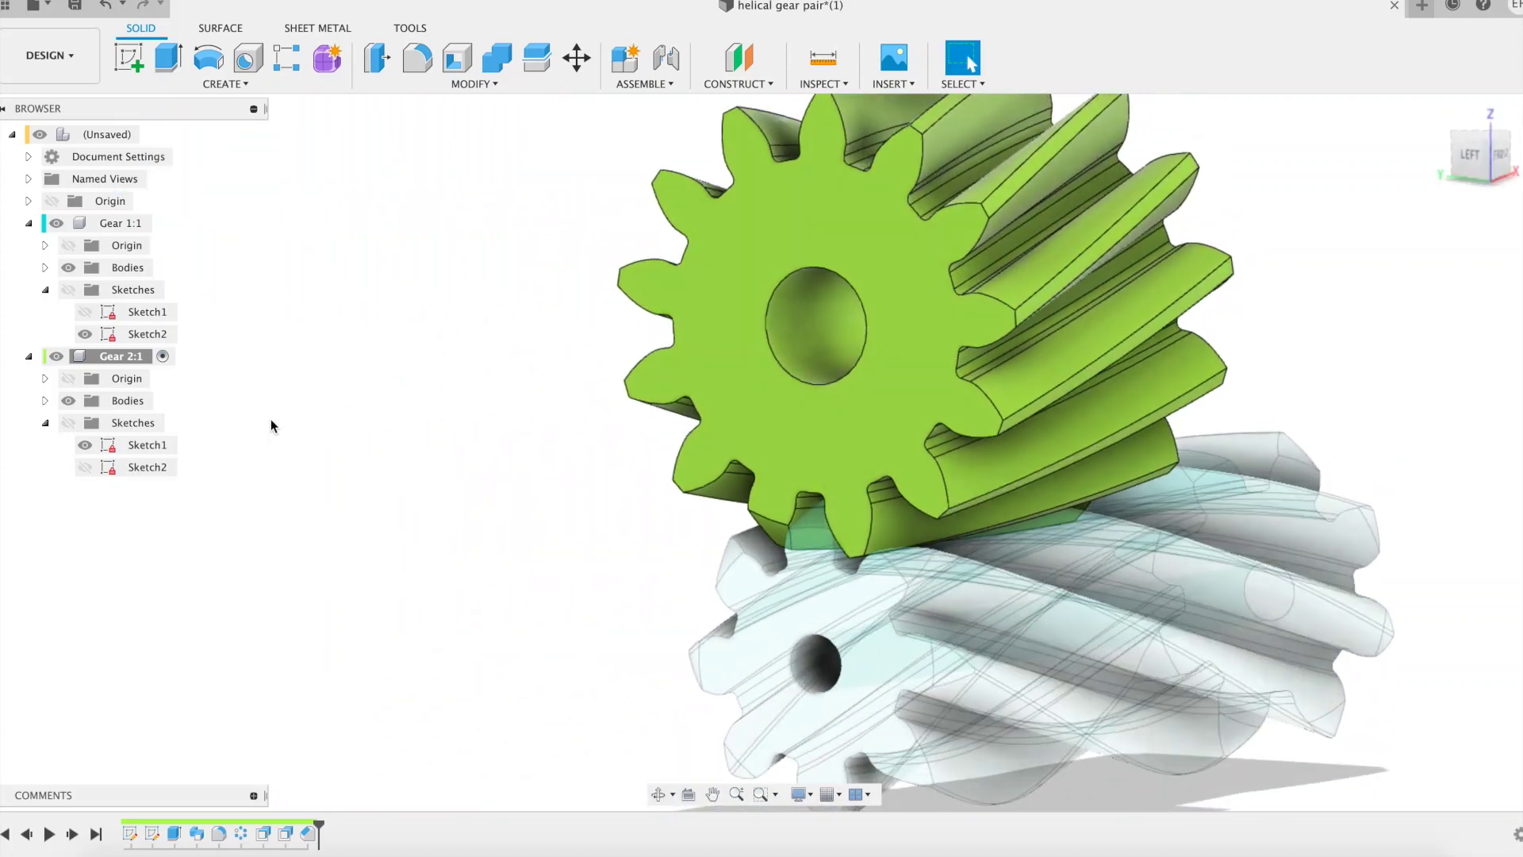
left_click(68, 423)
left_click(85, 466)
left_click(84, 445)
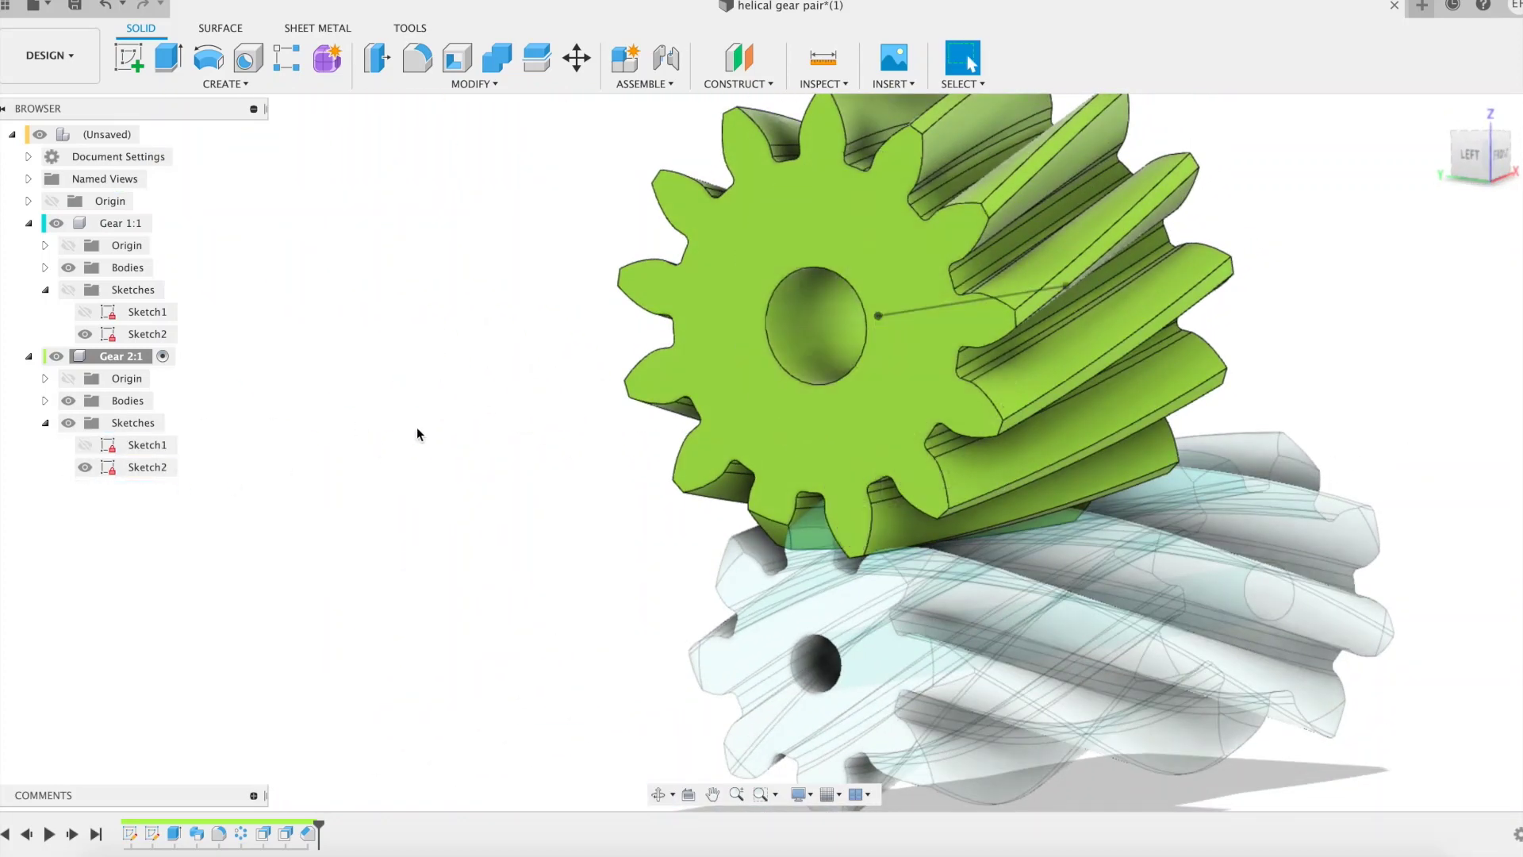
mouse_move(424, 432)
middle_mouse_down("shift")
mouse_move(493, 436)
mouse_move(400, 380)
middle_mouse_up("shift")
left_click(77, 445)
left_click(84, 445)
Create a full circular pattern of Gear 2's tooth chamfer feature around the Sketch2 line, with quantity Z2.
left_click(226, 83)
mouse_move(203, 478)
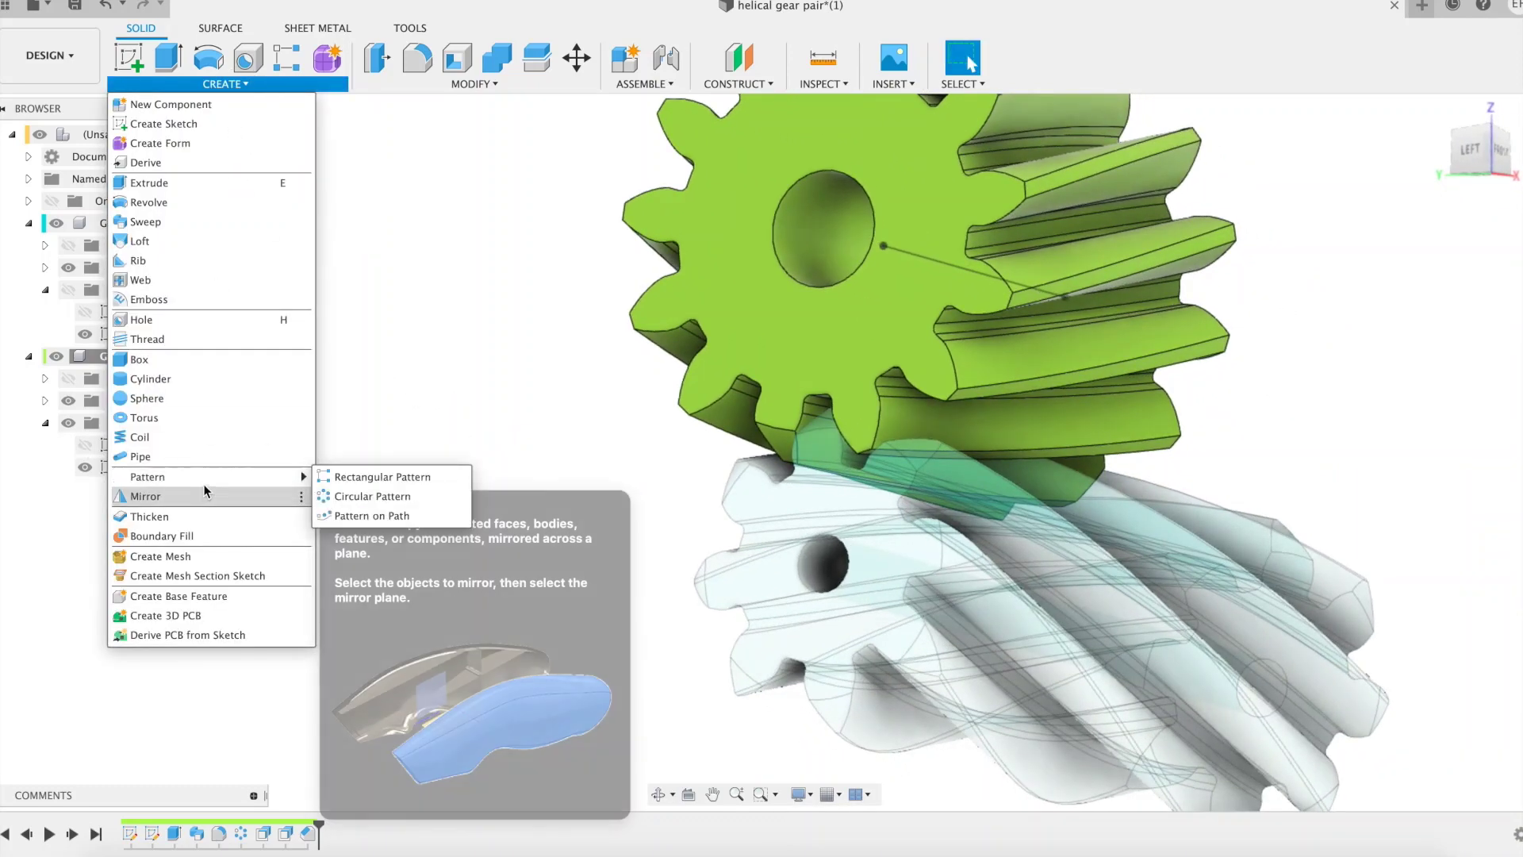
left_click(372, 495)
left_click(308, 833)
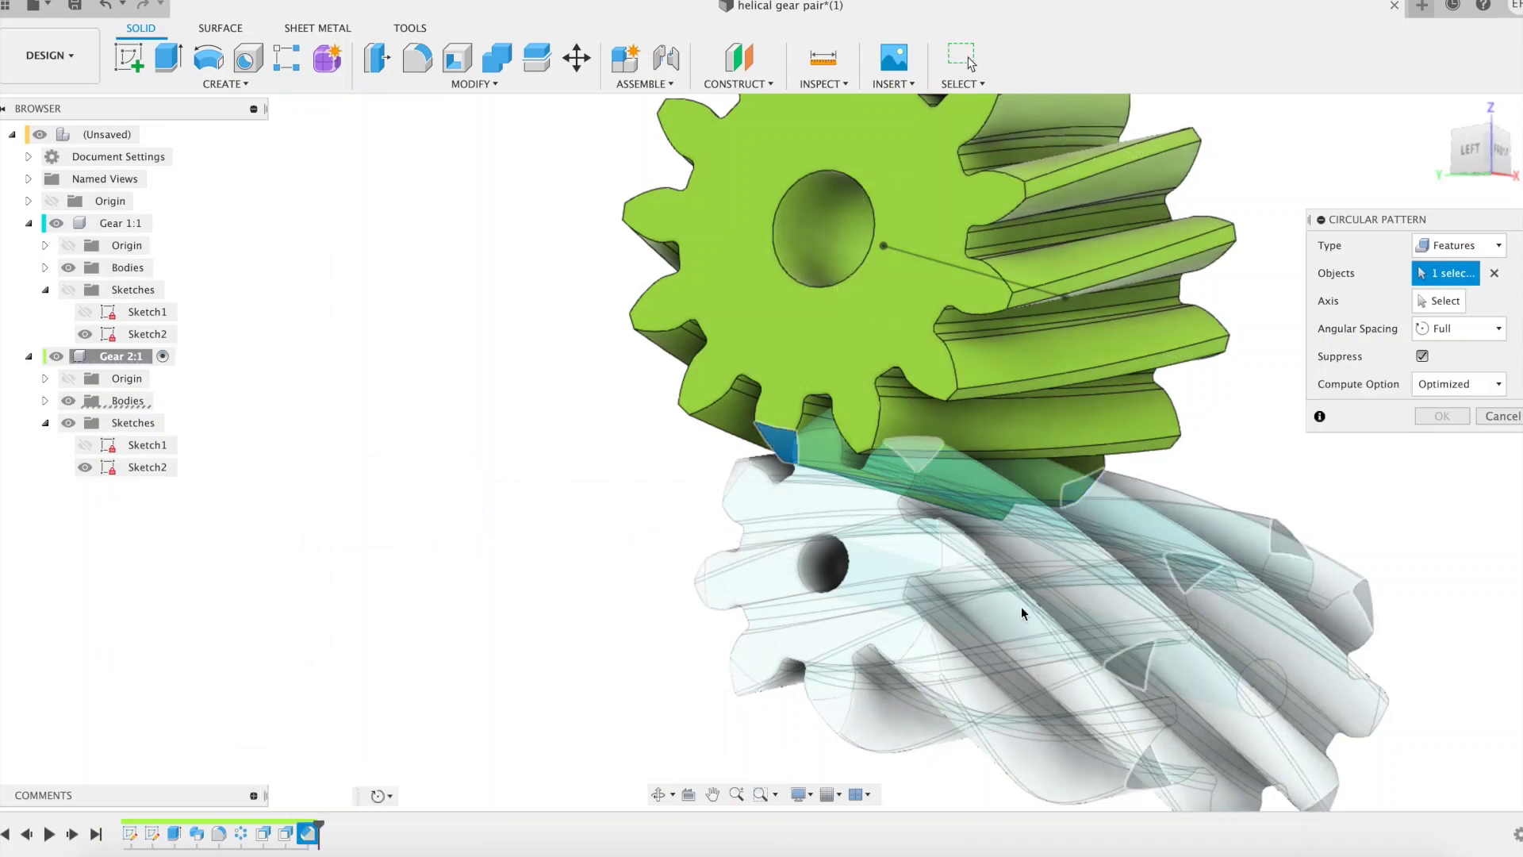
left_click(1452, 303)
left_click(1004, 279)
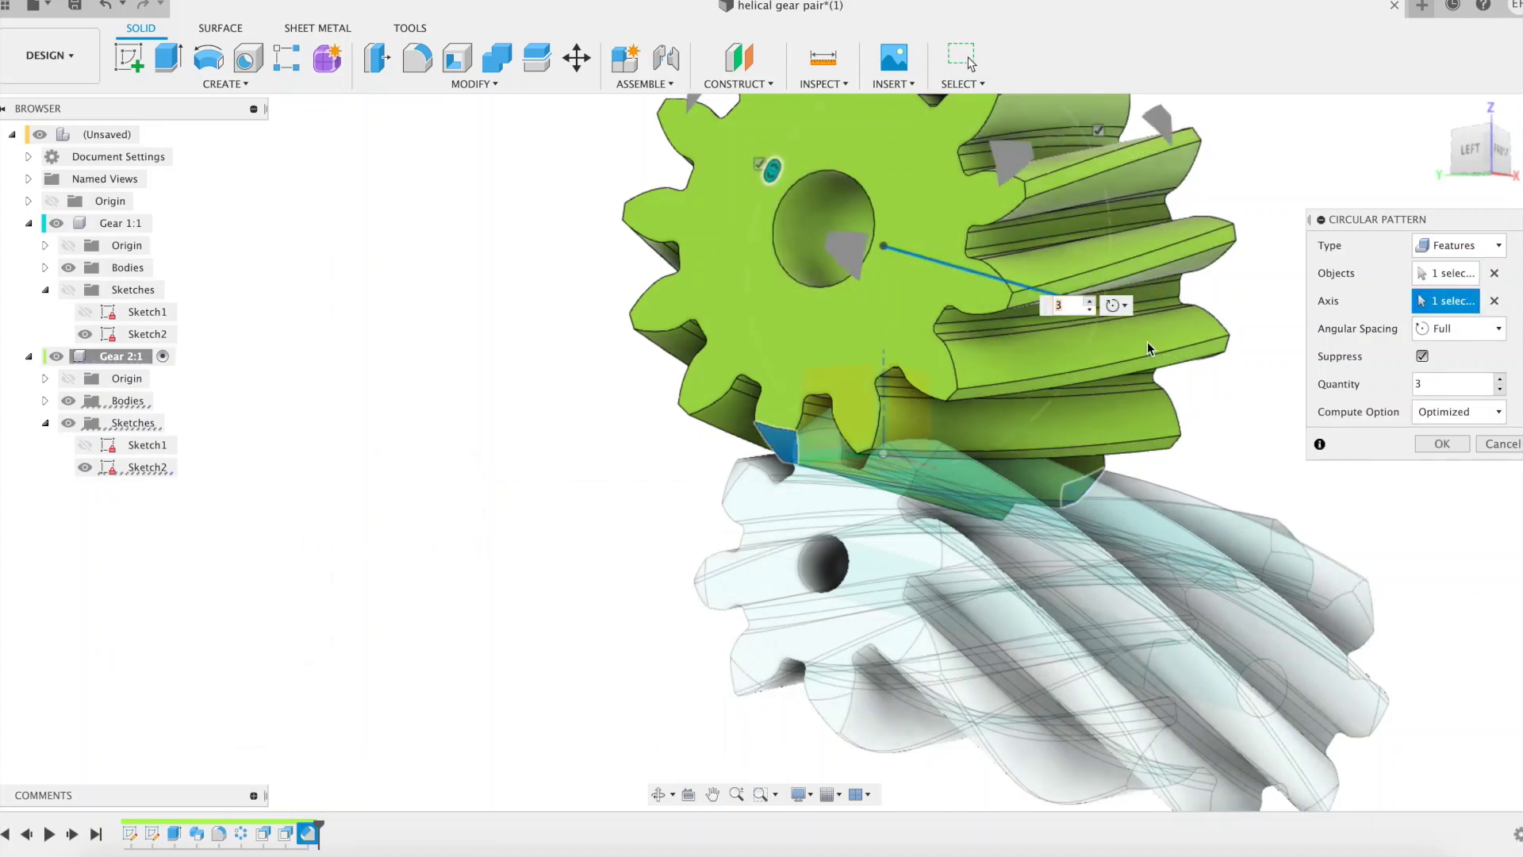
type("z")
left_click(1112, 352)
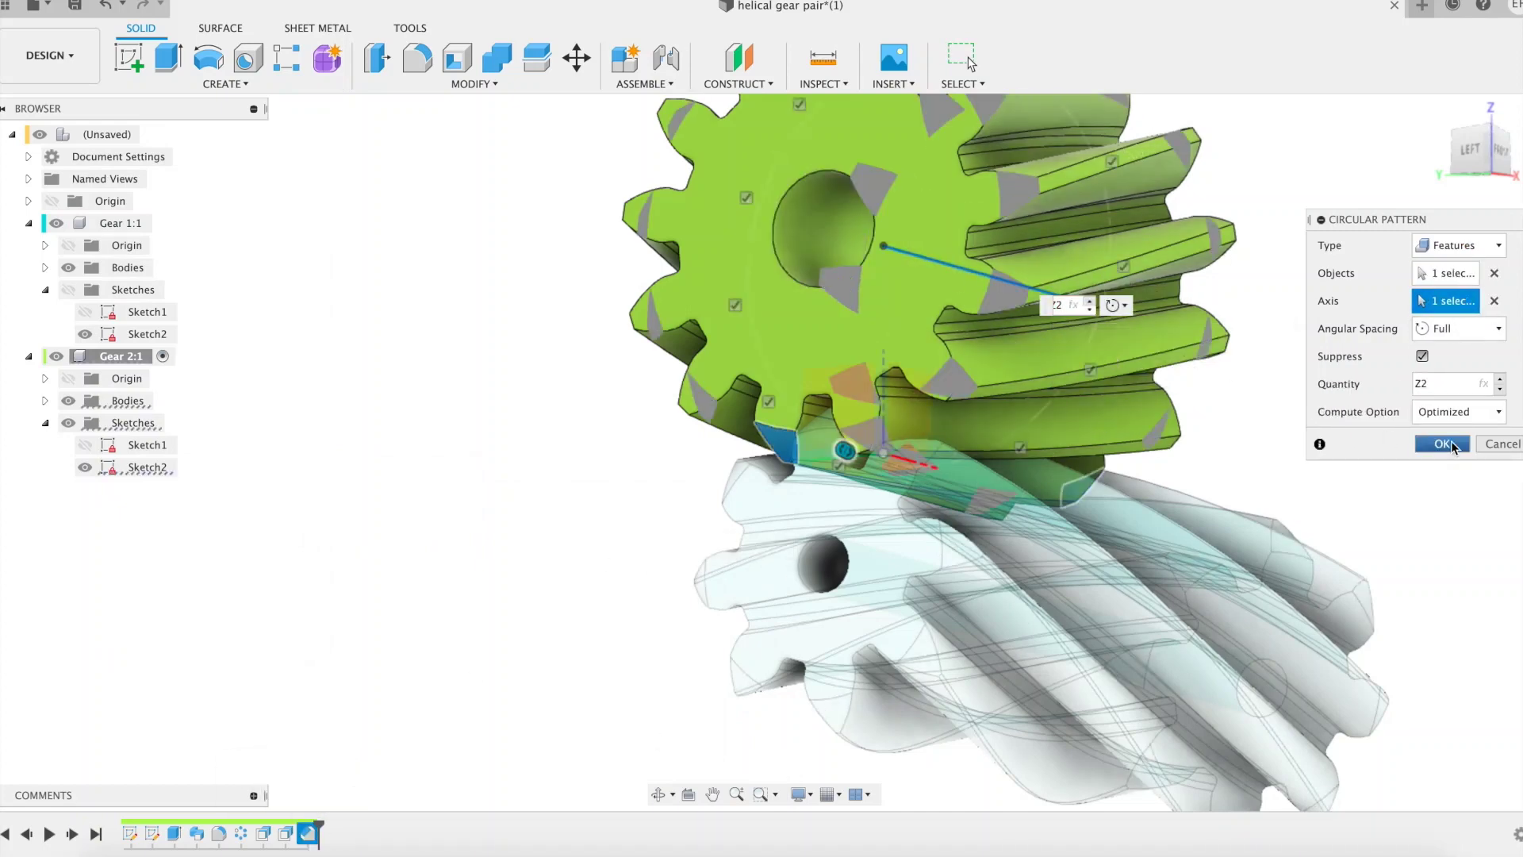
left_click(1436, 446)
Activate the top-level assembly and create a plane offset Gthickness * 1.5 from the origin plane perpendicular to the gear axes.
middle_click_drag(1307, 458, 1225, 336, "shift")
left_click(154, 134)
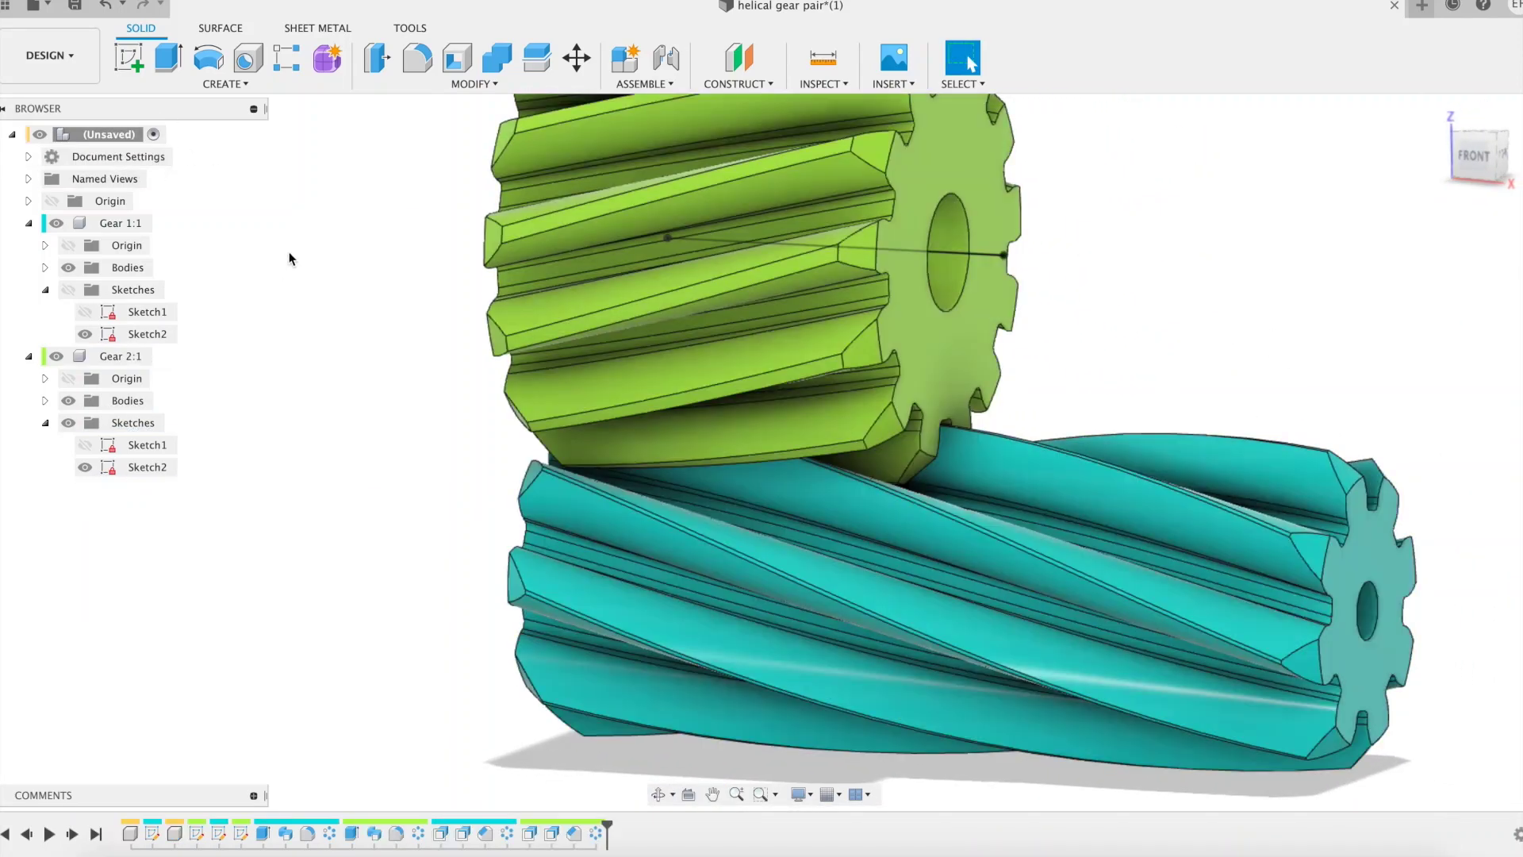
scroll(289, 259, "down", 5)
middle_click_drag(292, 217, 548, 184, "shift")
left_click(722, 82)
left_click(718, 102)
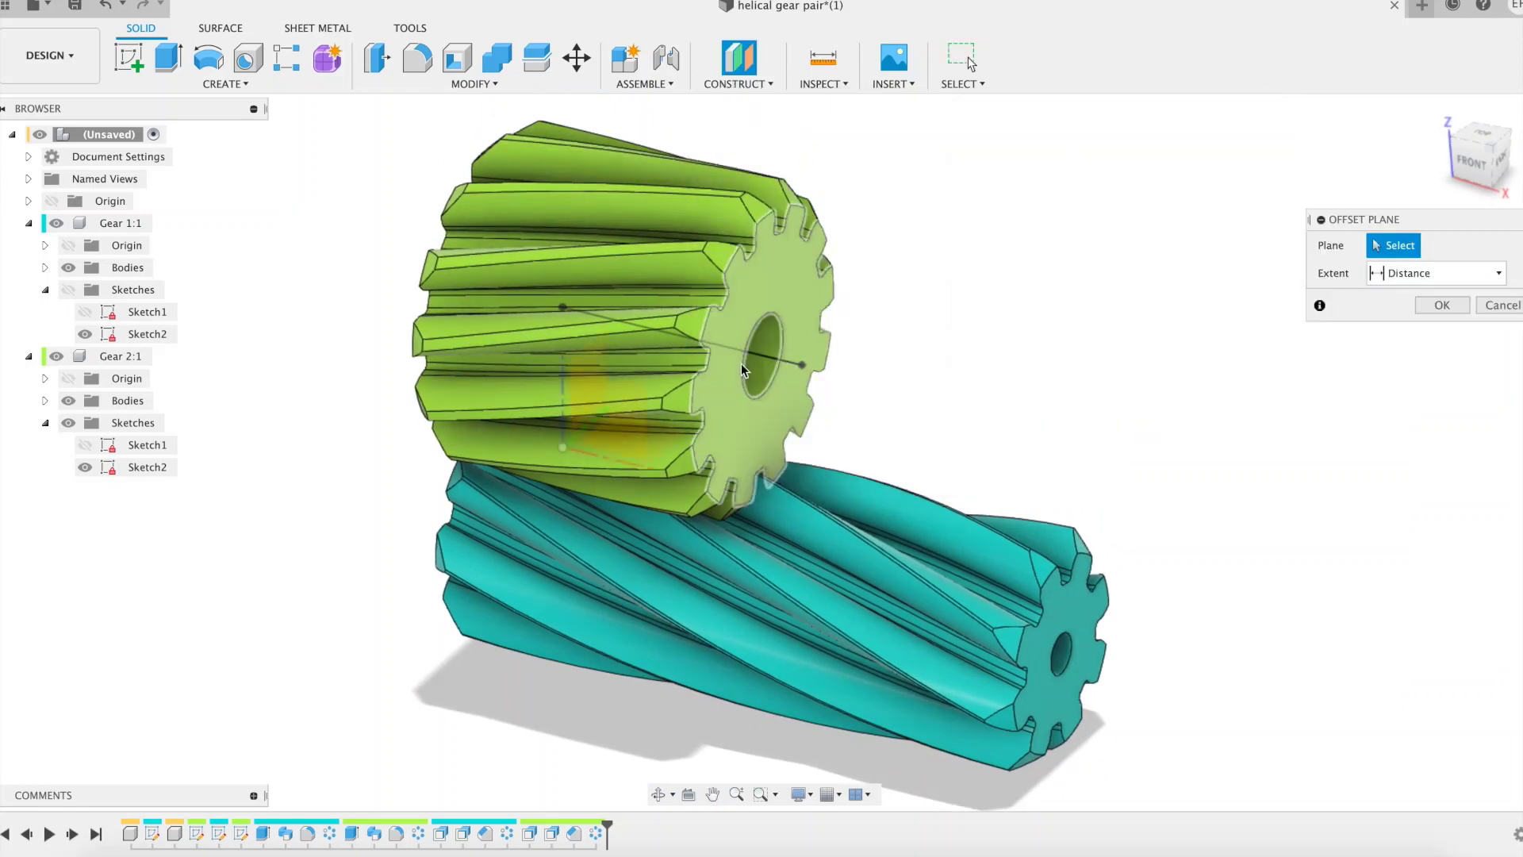
left_click(597, 359)
type("Gthickness*")
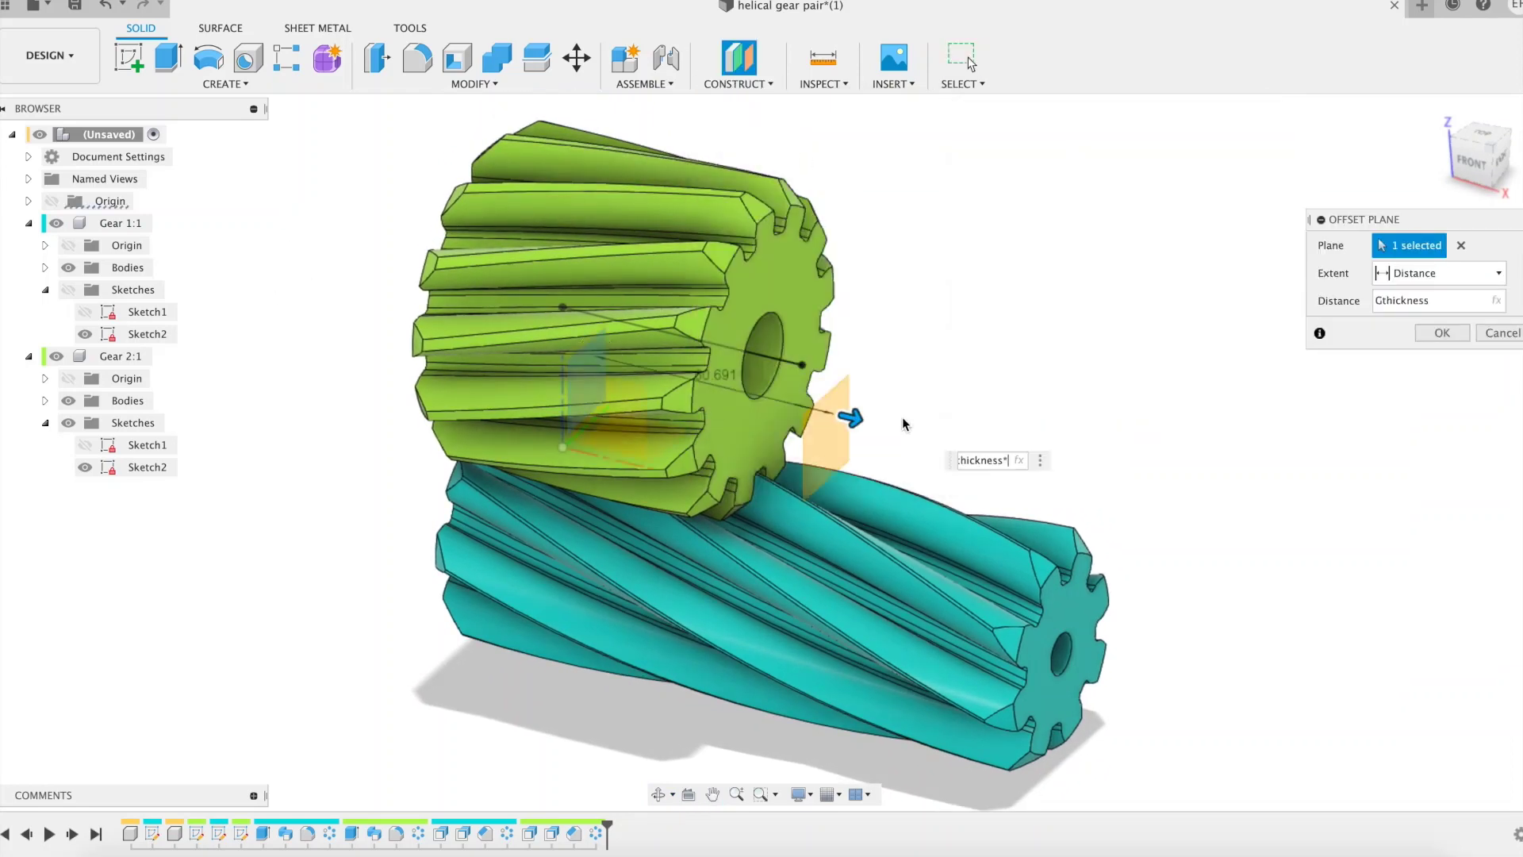
type("1.5")
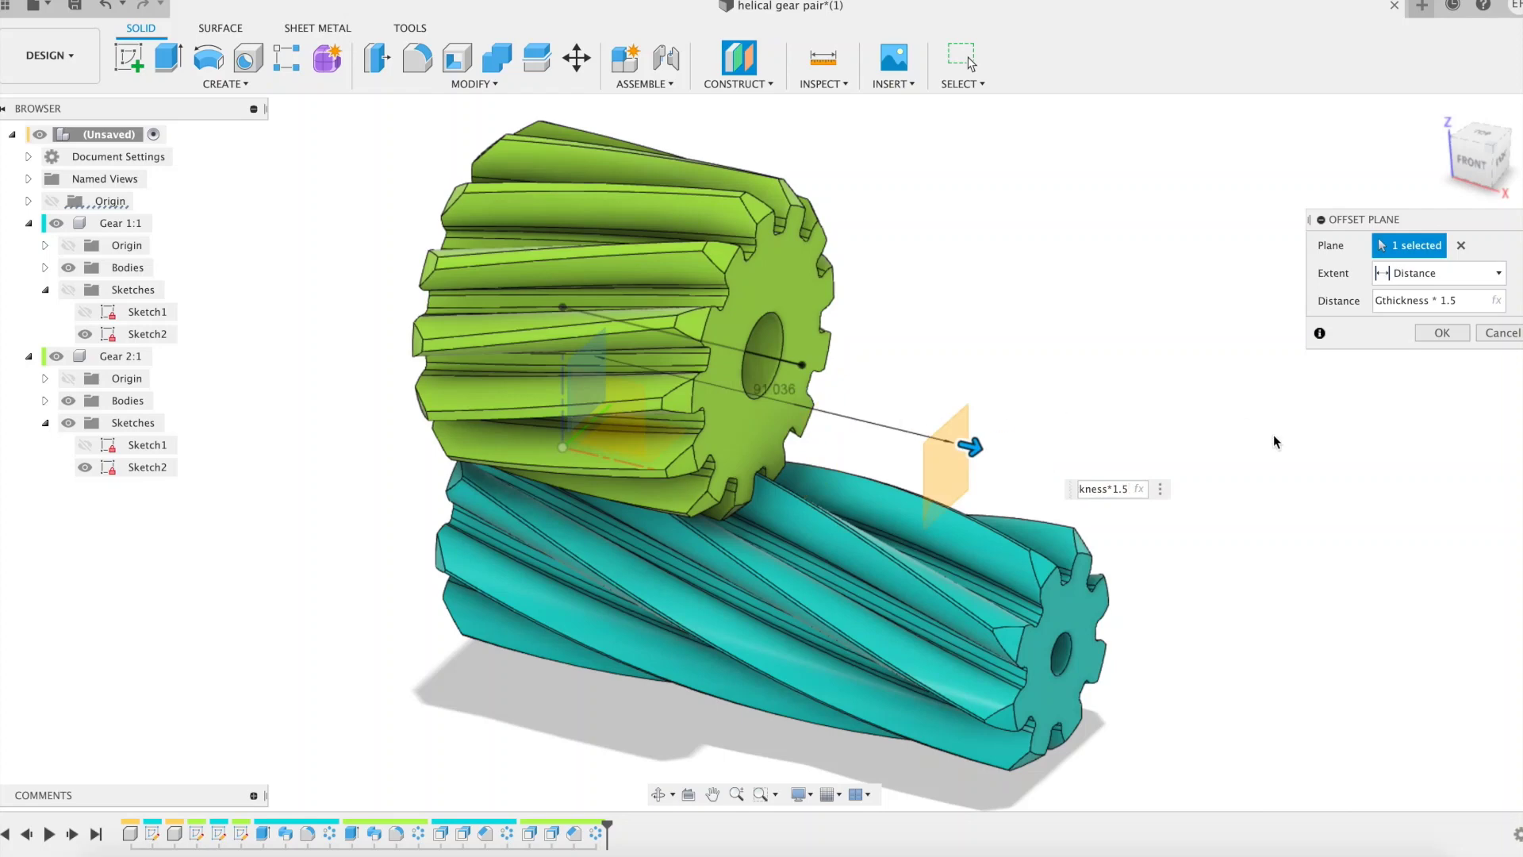
key("Return")
Add a unitless user parameter numplanet with the expression 6 and mark it as a favorite.
middle_click_drag(1031, 340, 1160, 344, "shift")
left_click(491, 84)
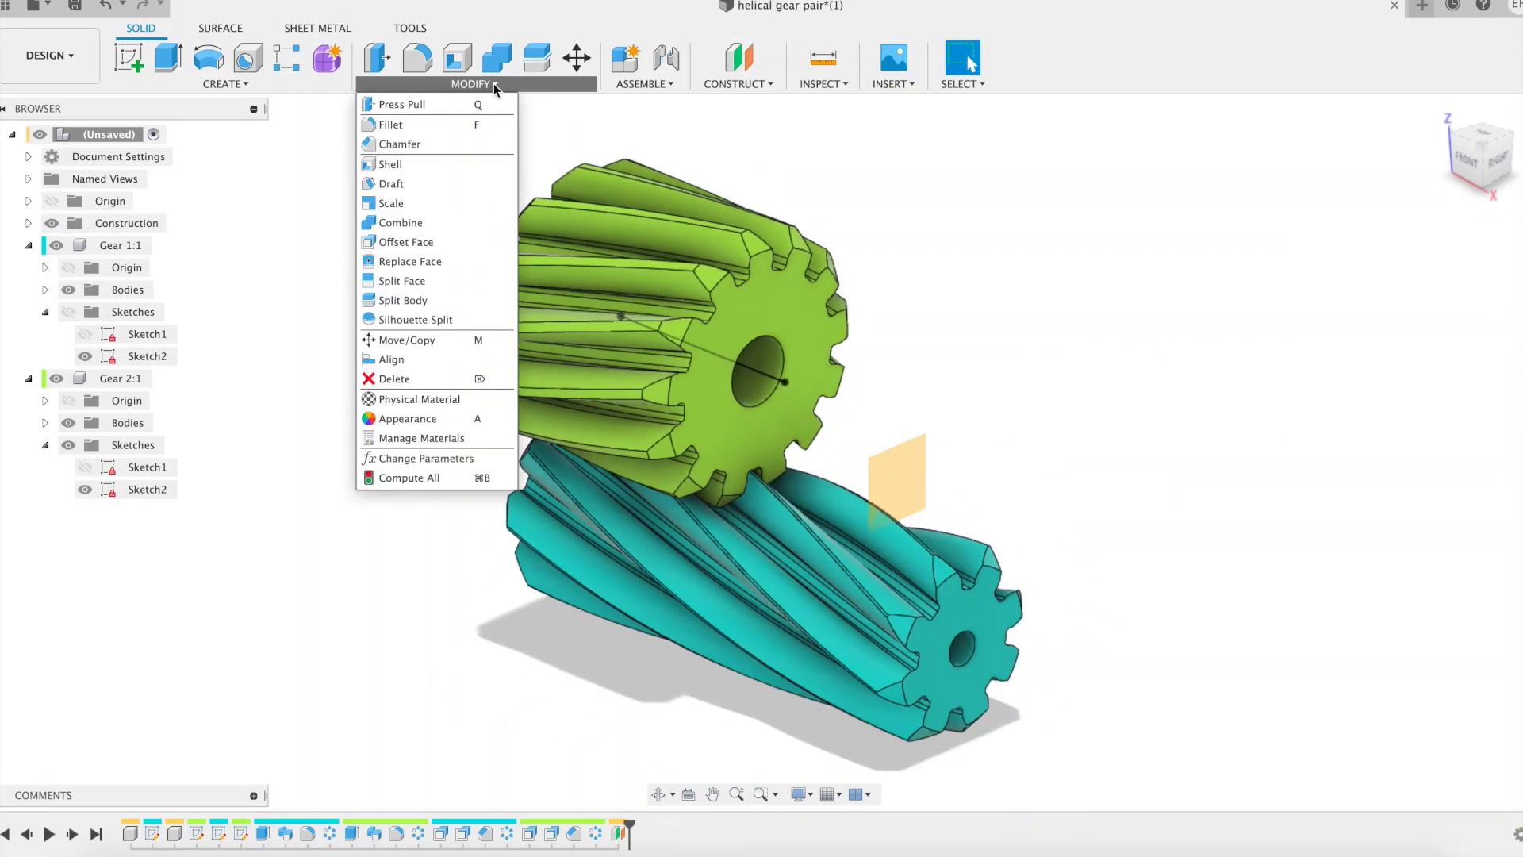
left_click(442, 452)
scroll(1245, 381, "down", 5)
scroll(1246, 376, "down", 9)
scroll(1041, 367, "up", 10)
left_click(788, 345)
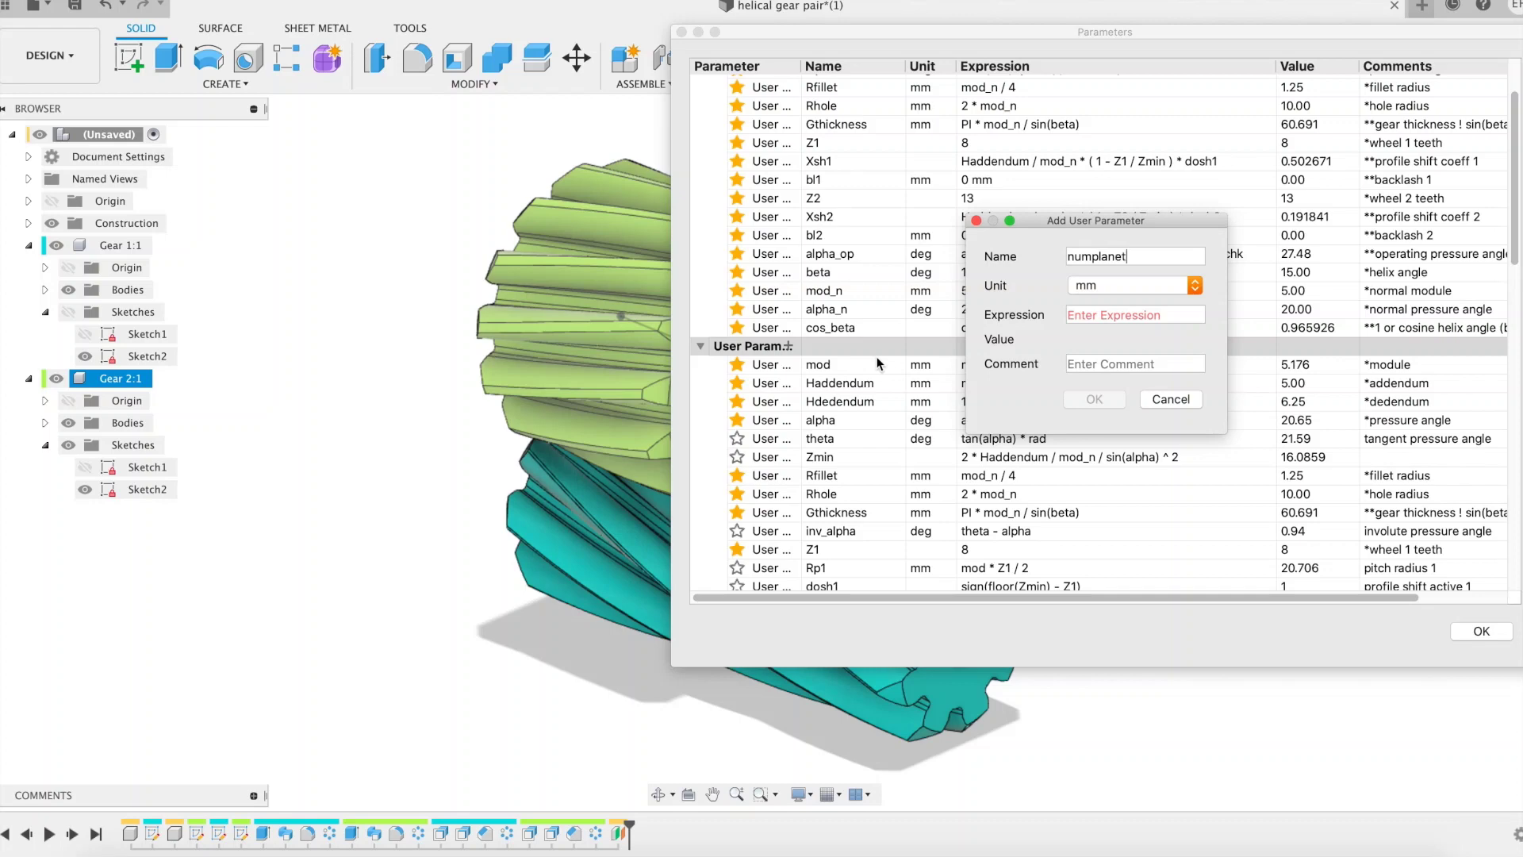
left_click(1103, 287)
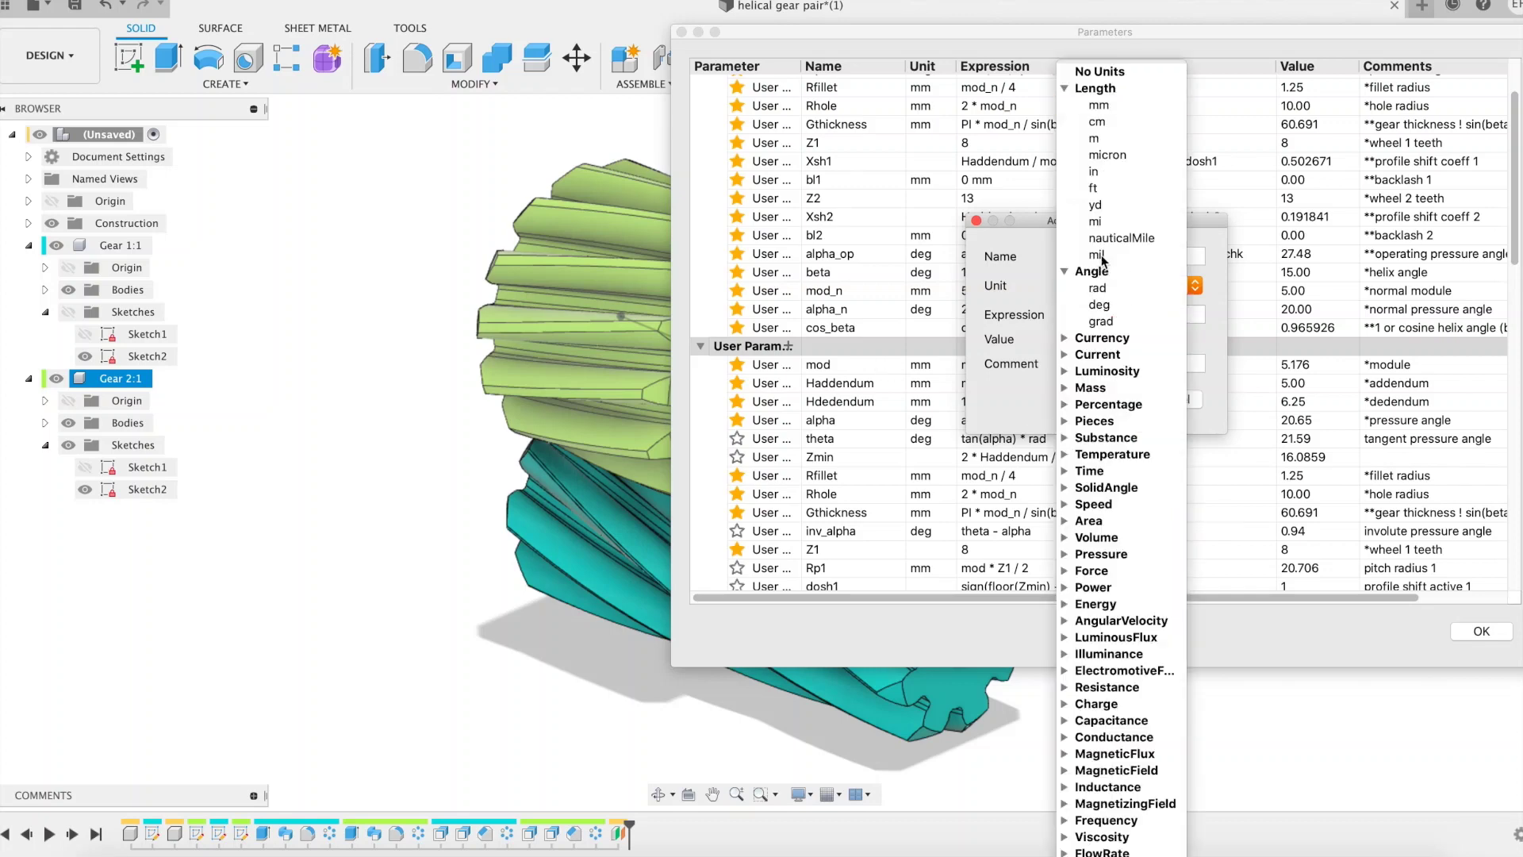
left_click(1119, 72)
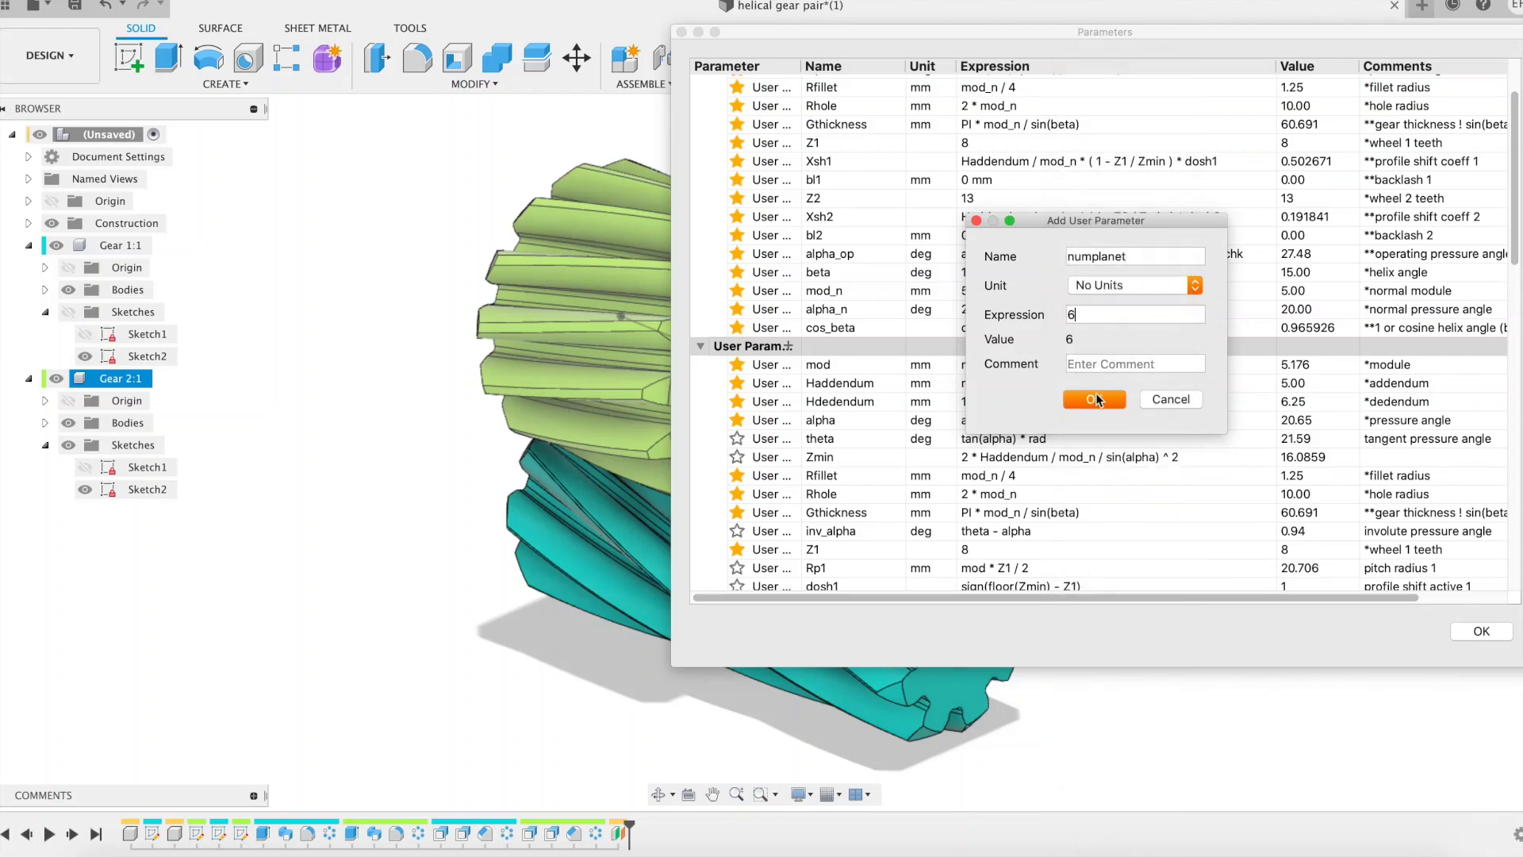
left_click(1094, 400)
scroll(1063, 474, "down", 10)
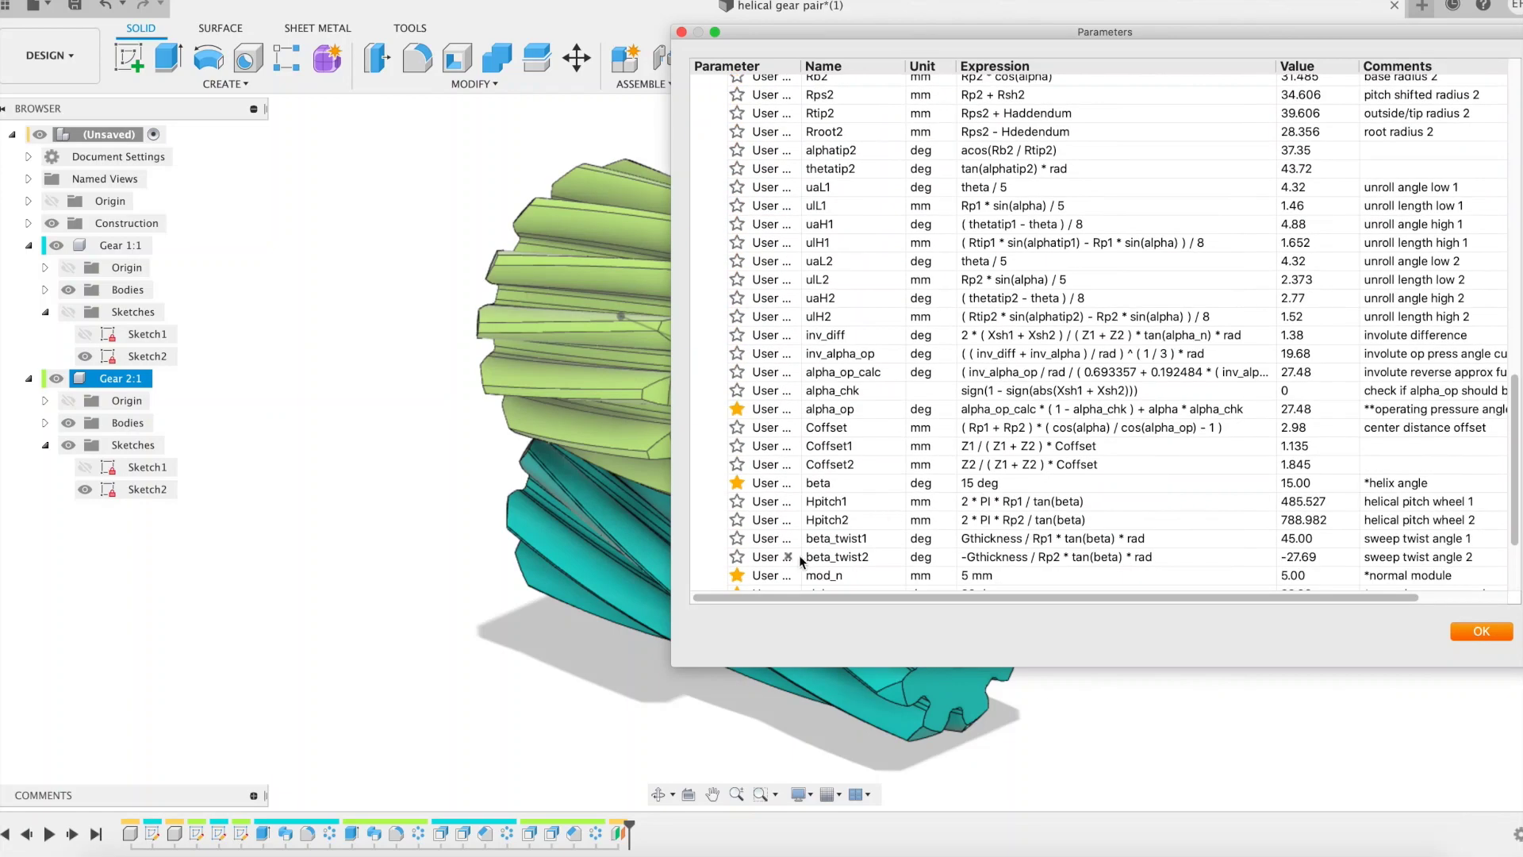
left_click(737, 506)
Set the tooth counts to 6 for parameter Z1 and 18 for parameter Z2.
scroll(1134, 274, "up", 15)
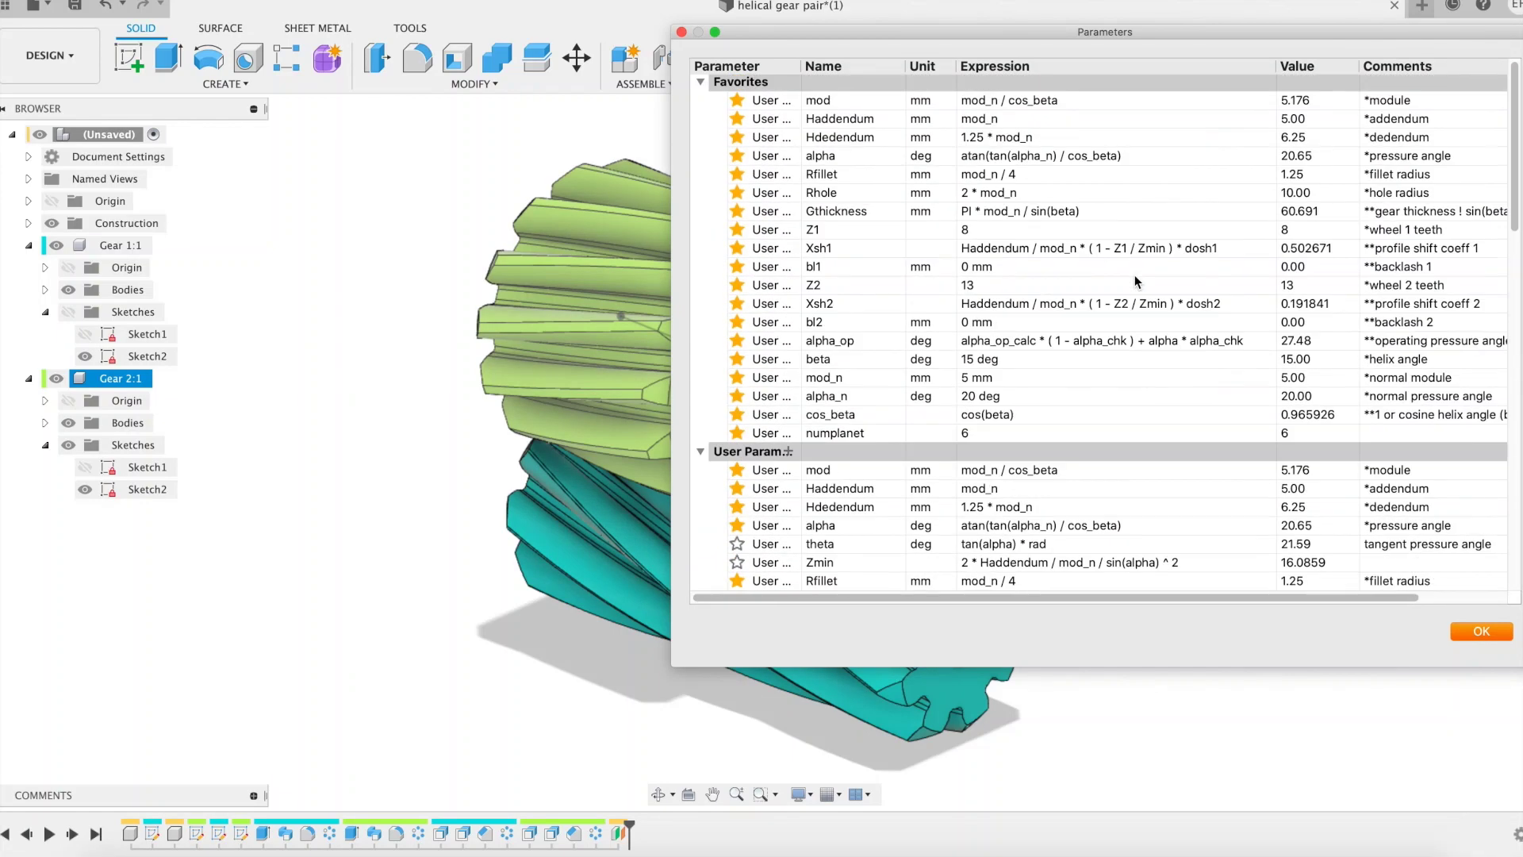
left_click(1019, 230)
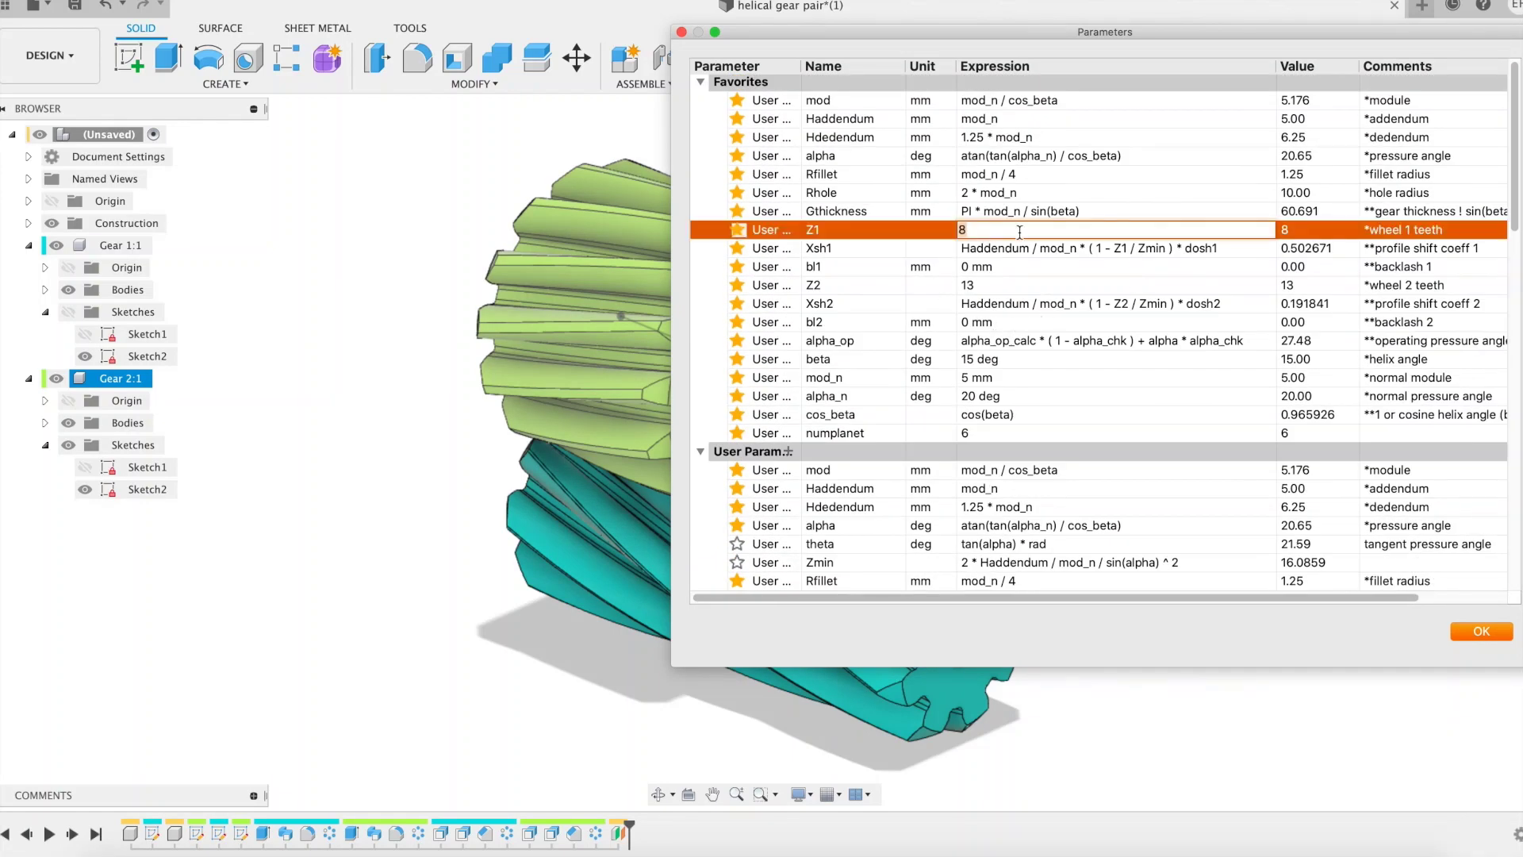
type("6")
left_click(989, 283)
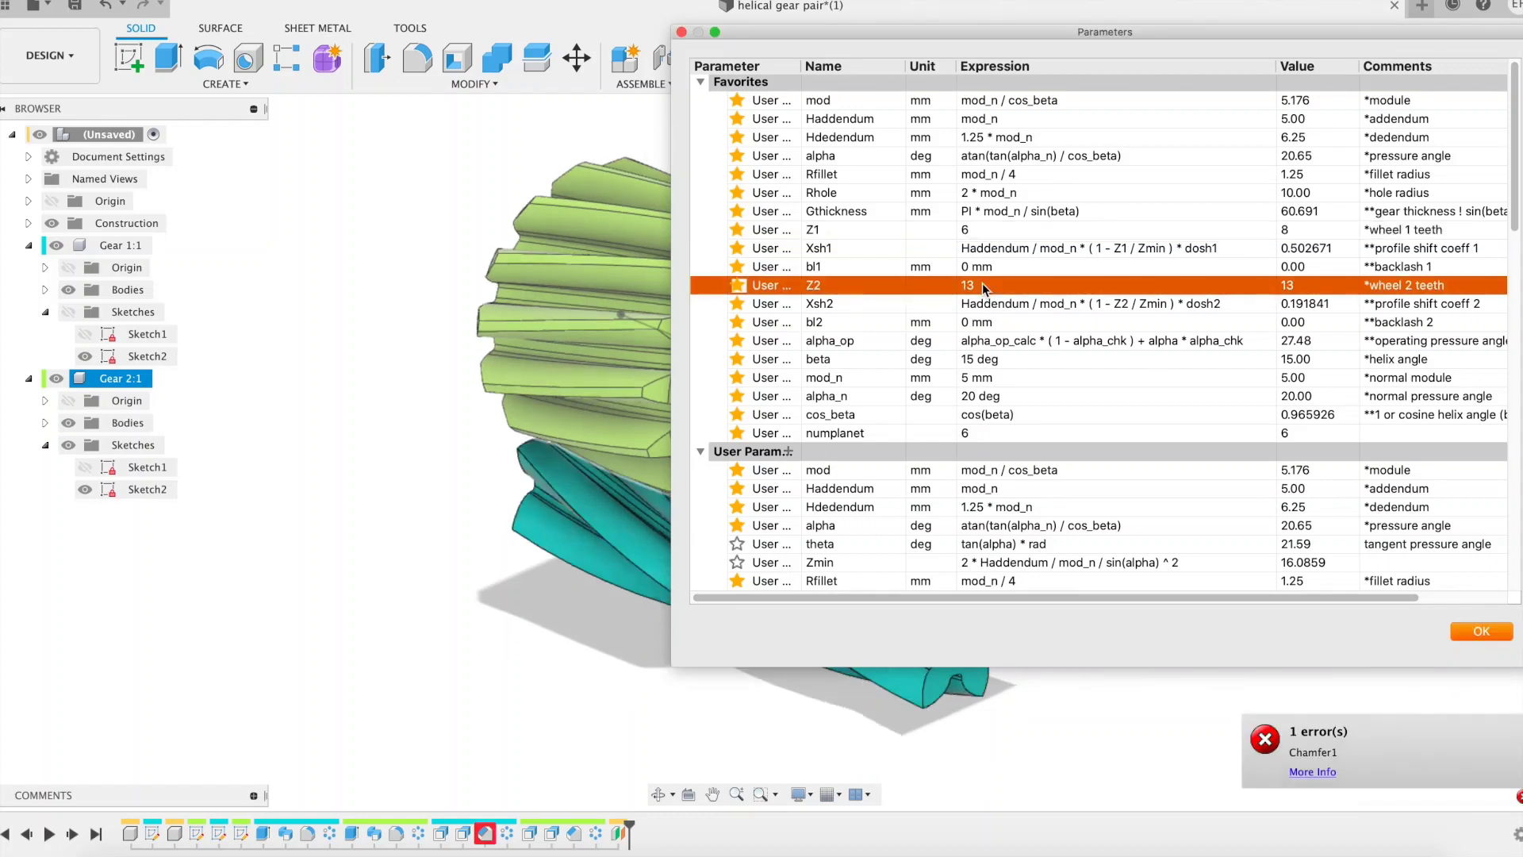
left_click(984, 284)
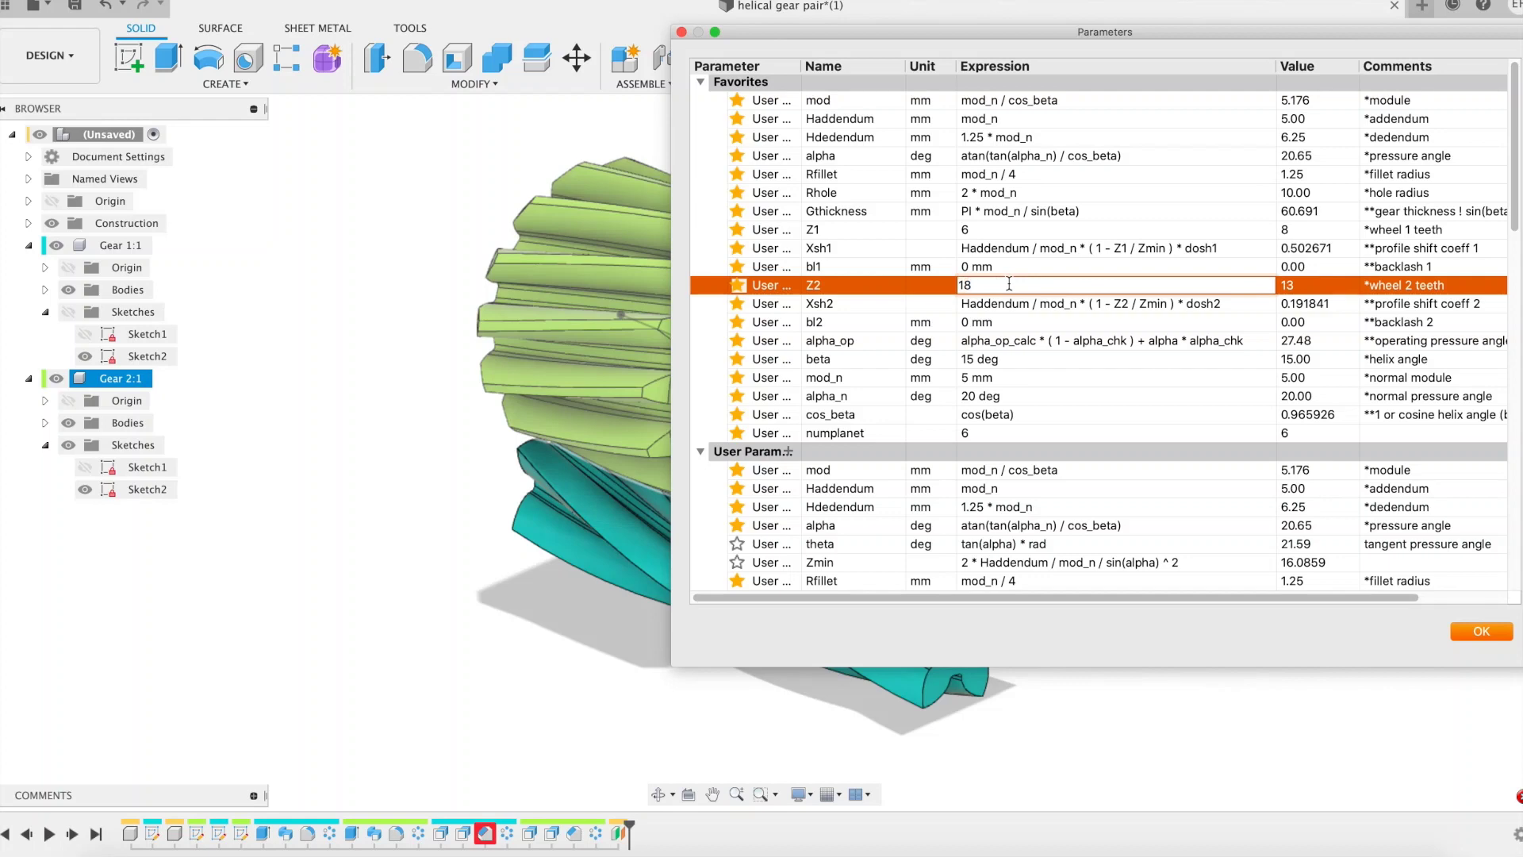
type("18")
key("Return")
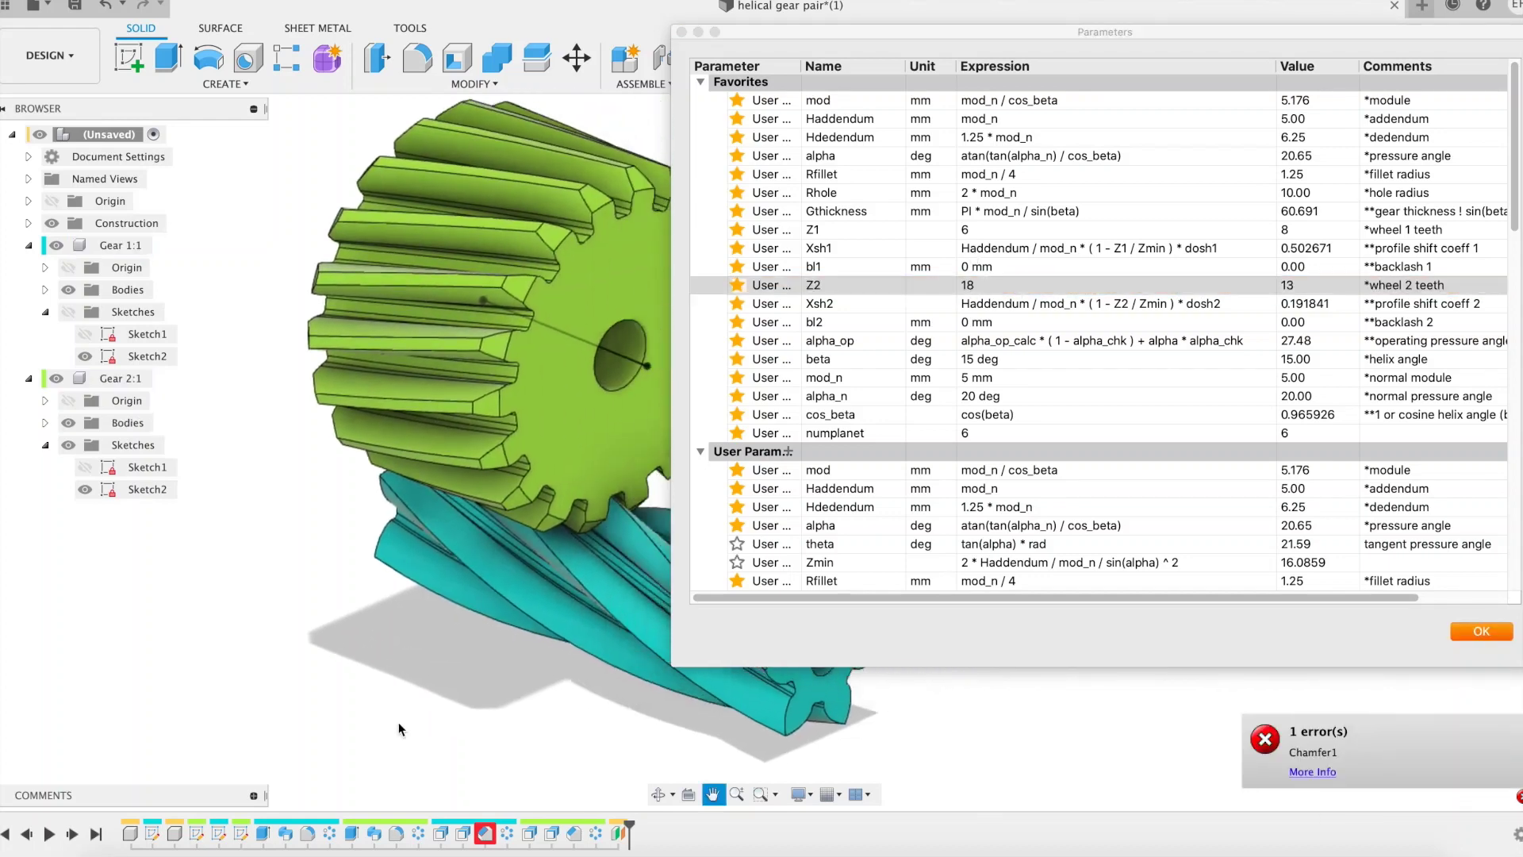
Prefix the Xsh1 expression with 0.19062+0* and the Xsh2 expression with 0*, and accept the parameter changes.
left_click(960, 247)
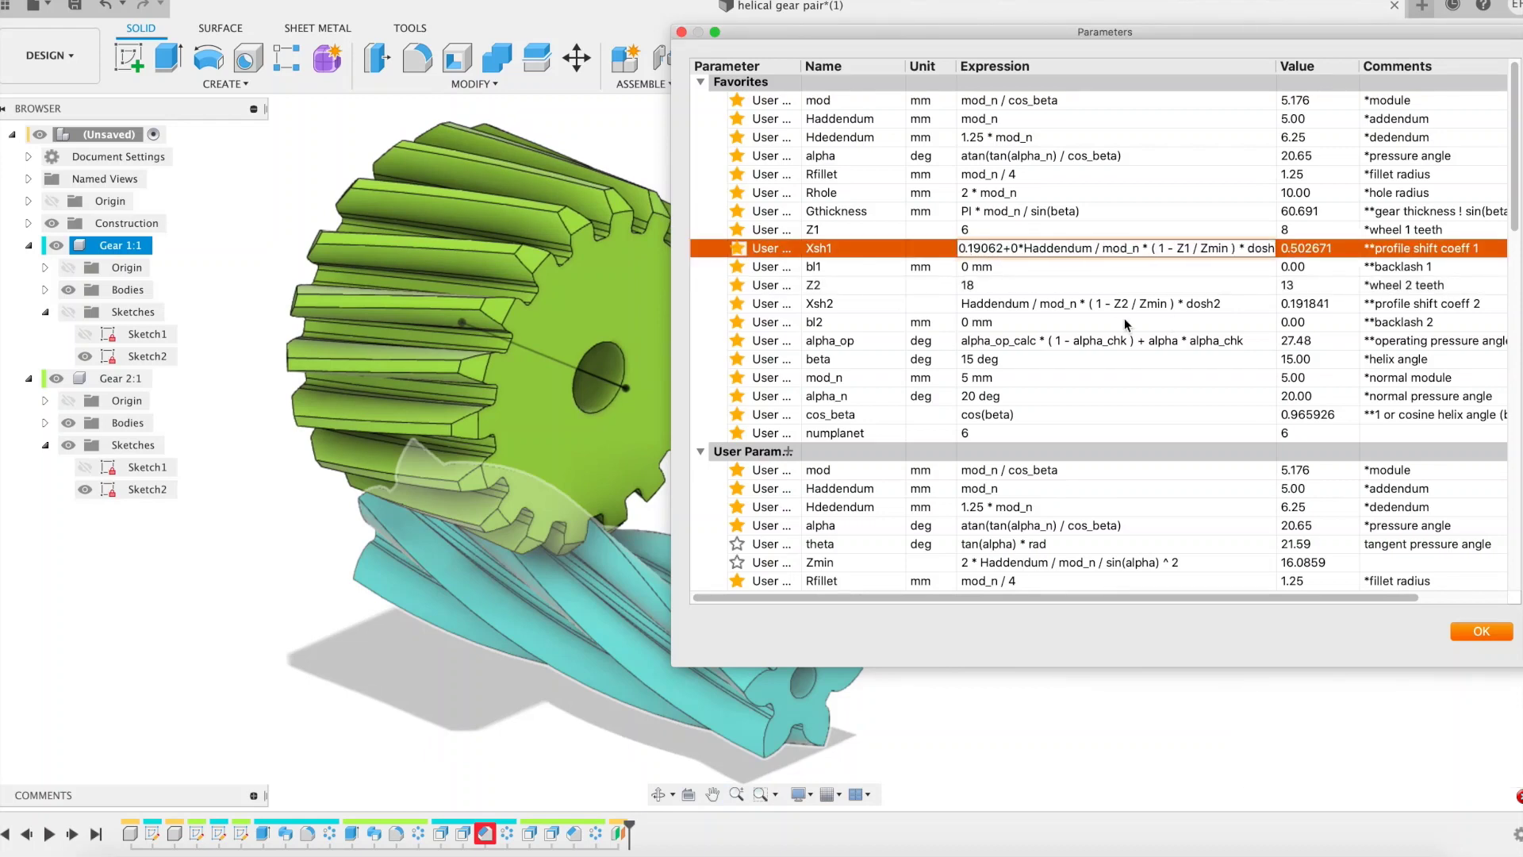
left_click(970, 305)
left_click(968, 303)
type("0*")
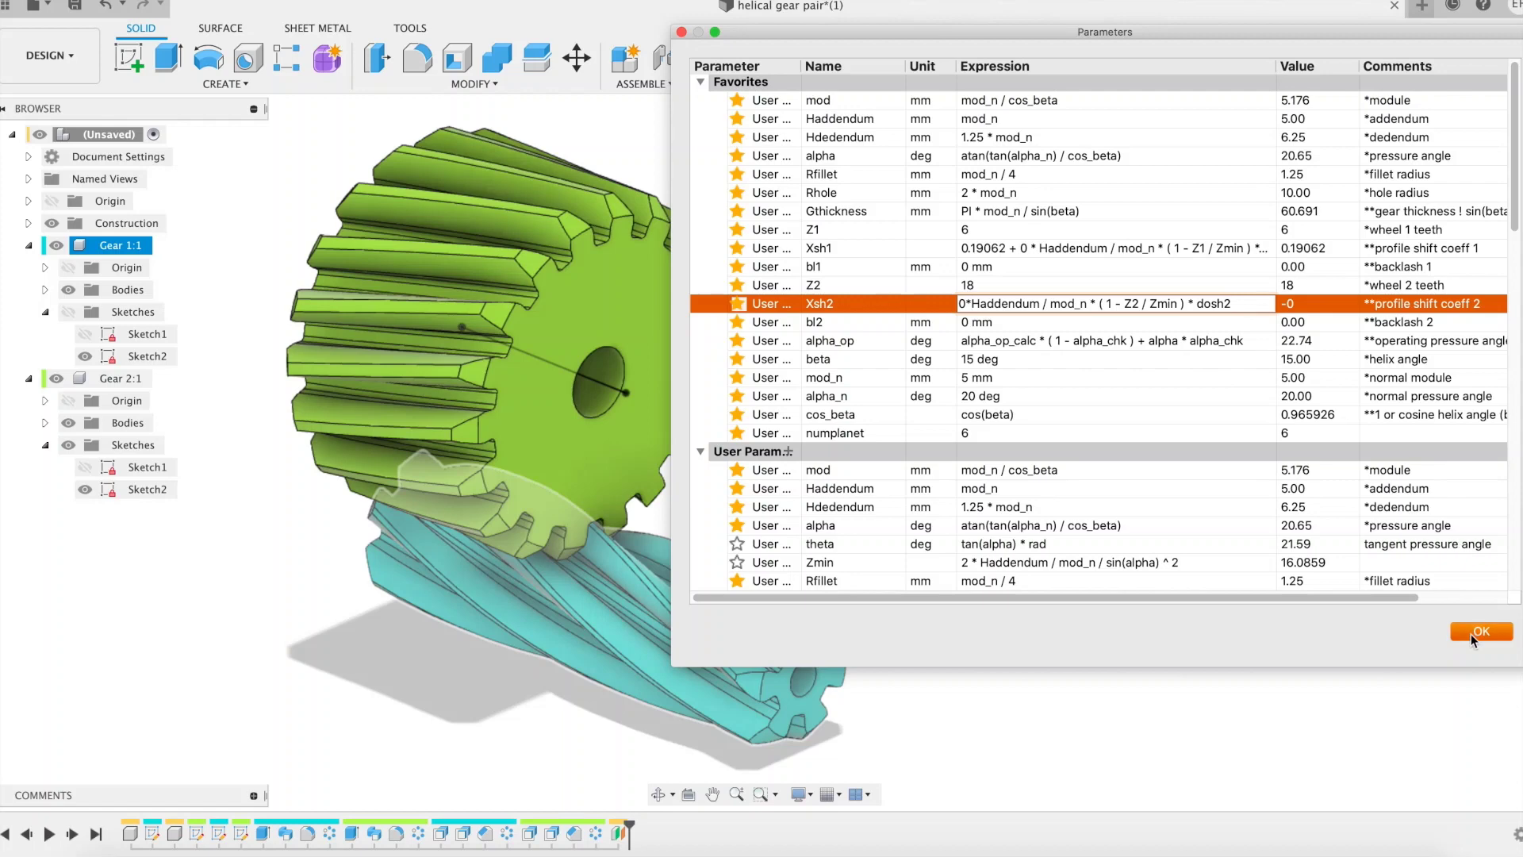
left_click(1479, 631)
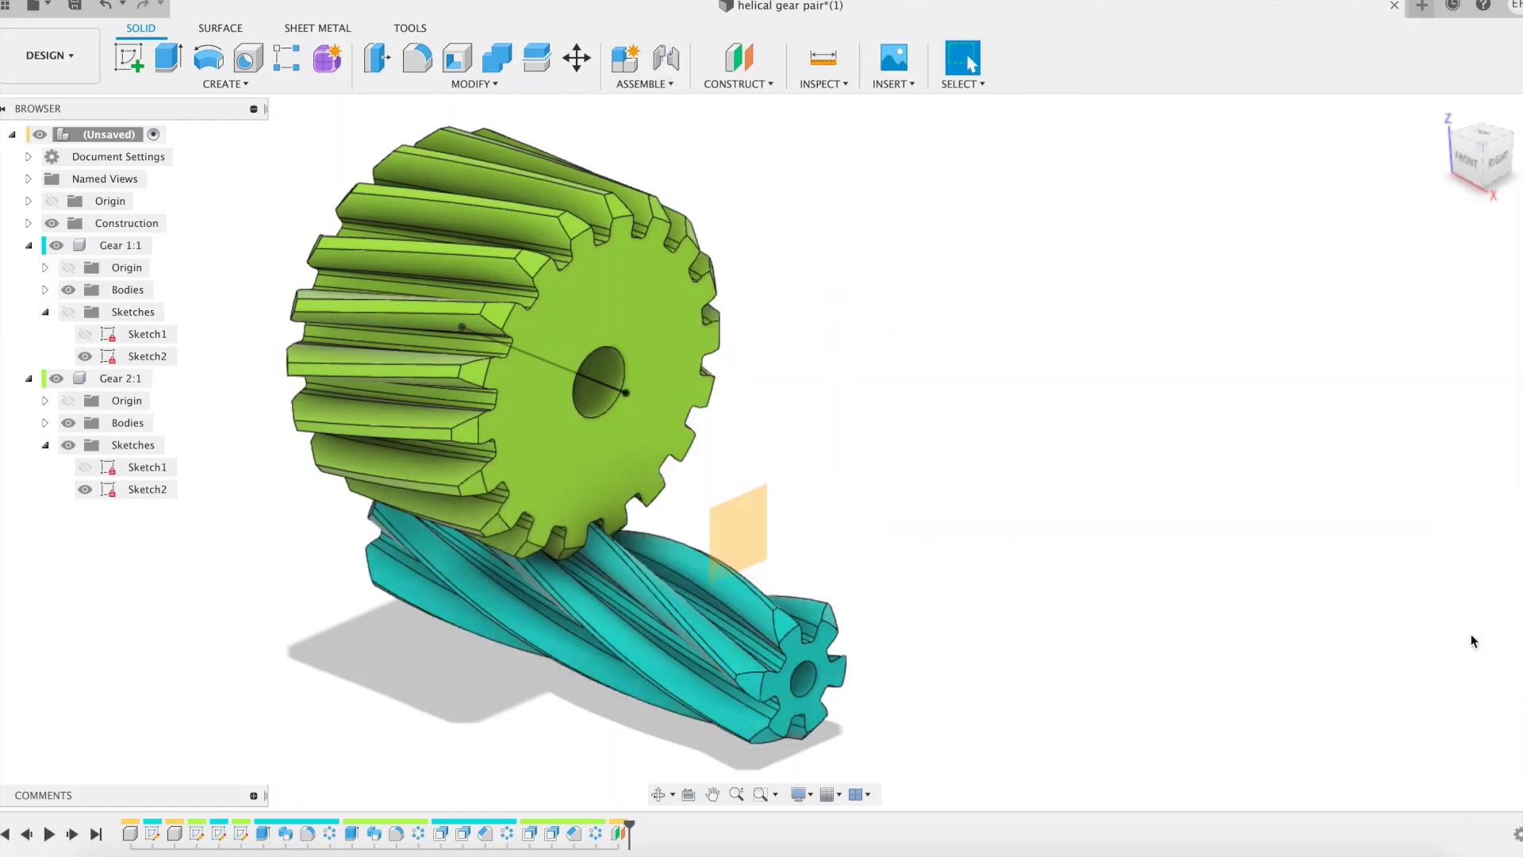
Activate Gear 1 and create a full circular pattern of its body around Gear 2's Sketch2 line, with quantity numplanet.
left_click(163, 245)
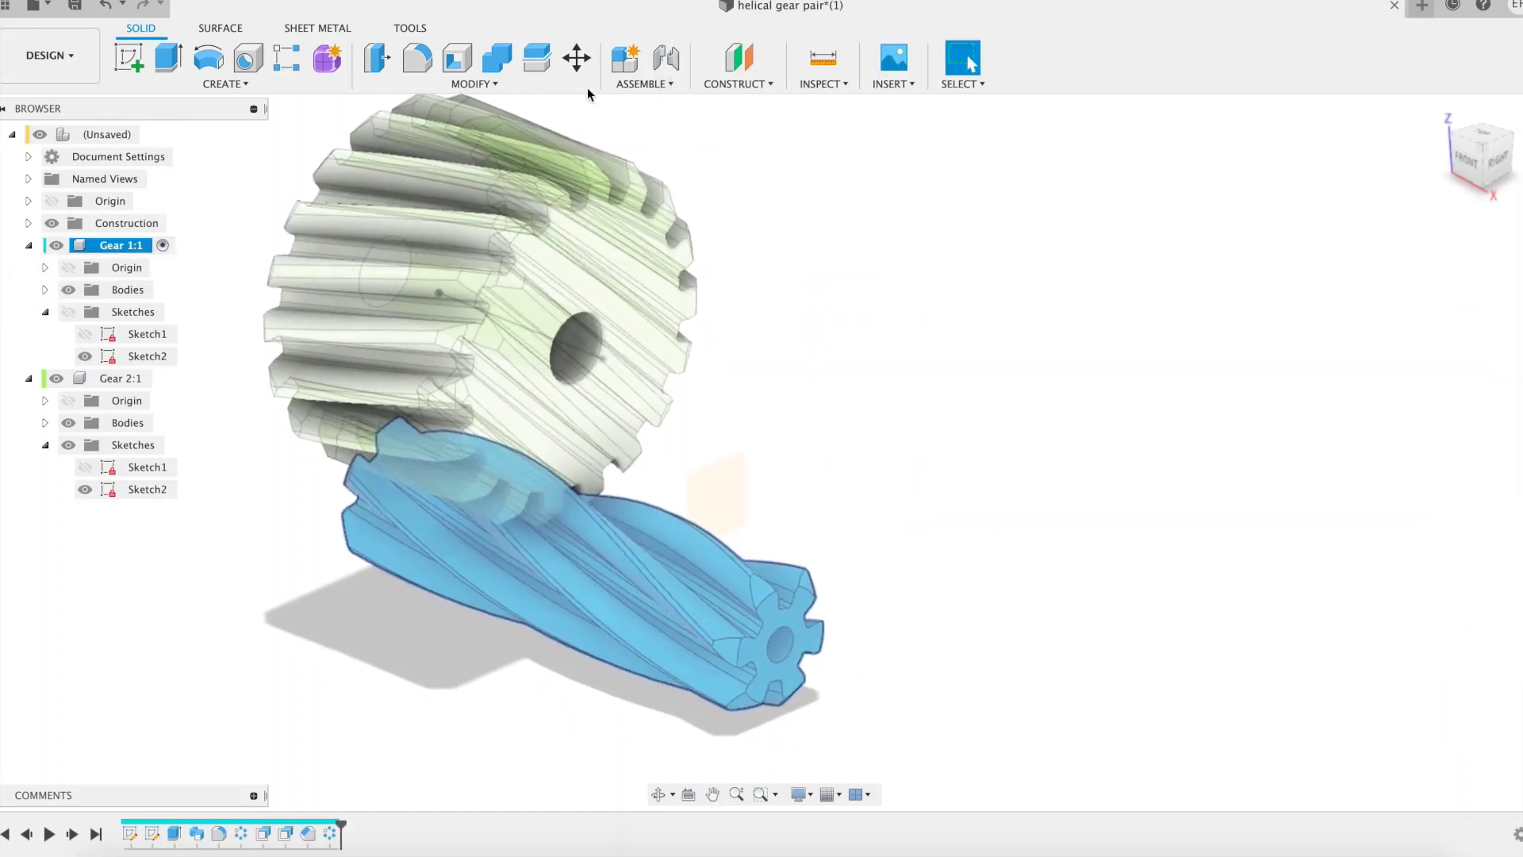
left_click(225, 83)
mouse_move(213, 476)
left_click(344, 497)
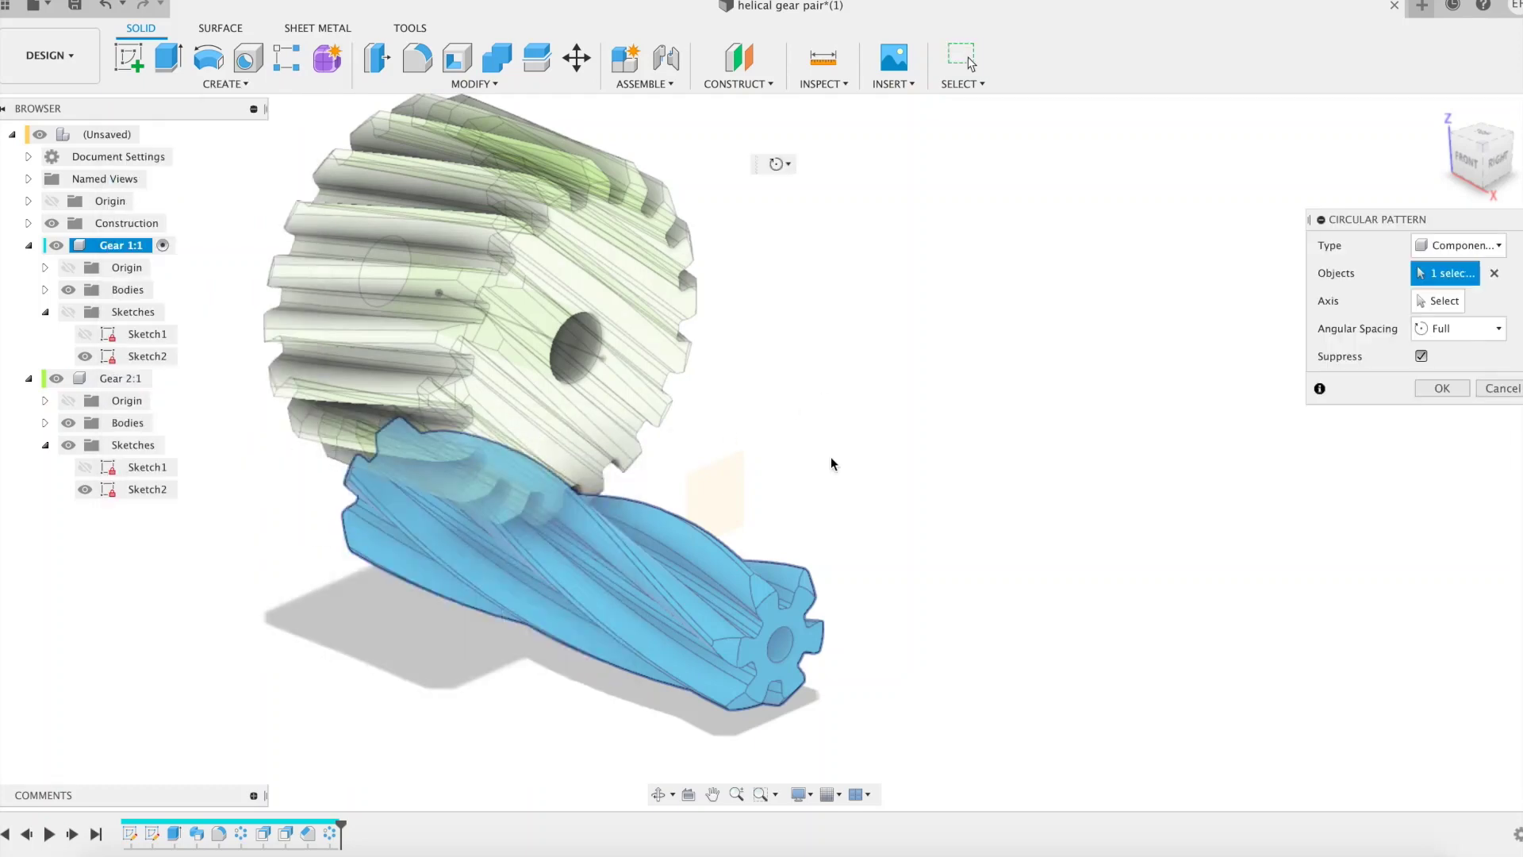
left_click(1459, 245)
left_click(1451, 291)
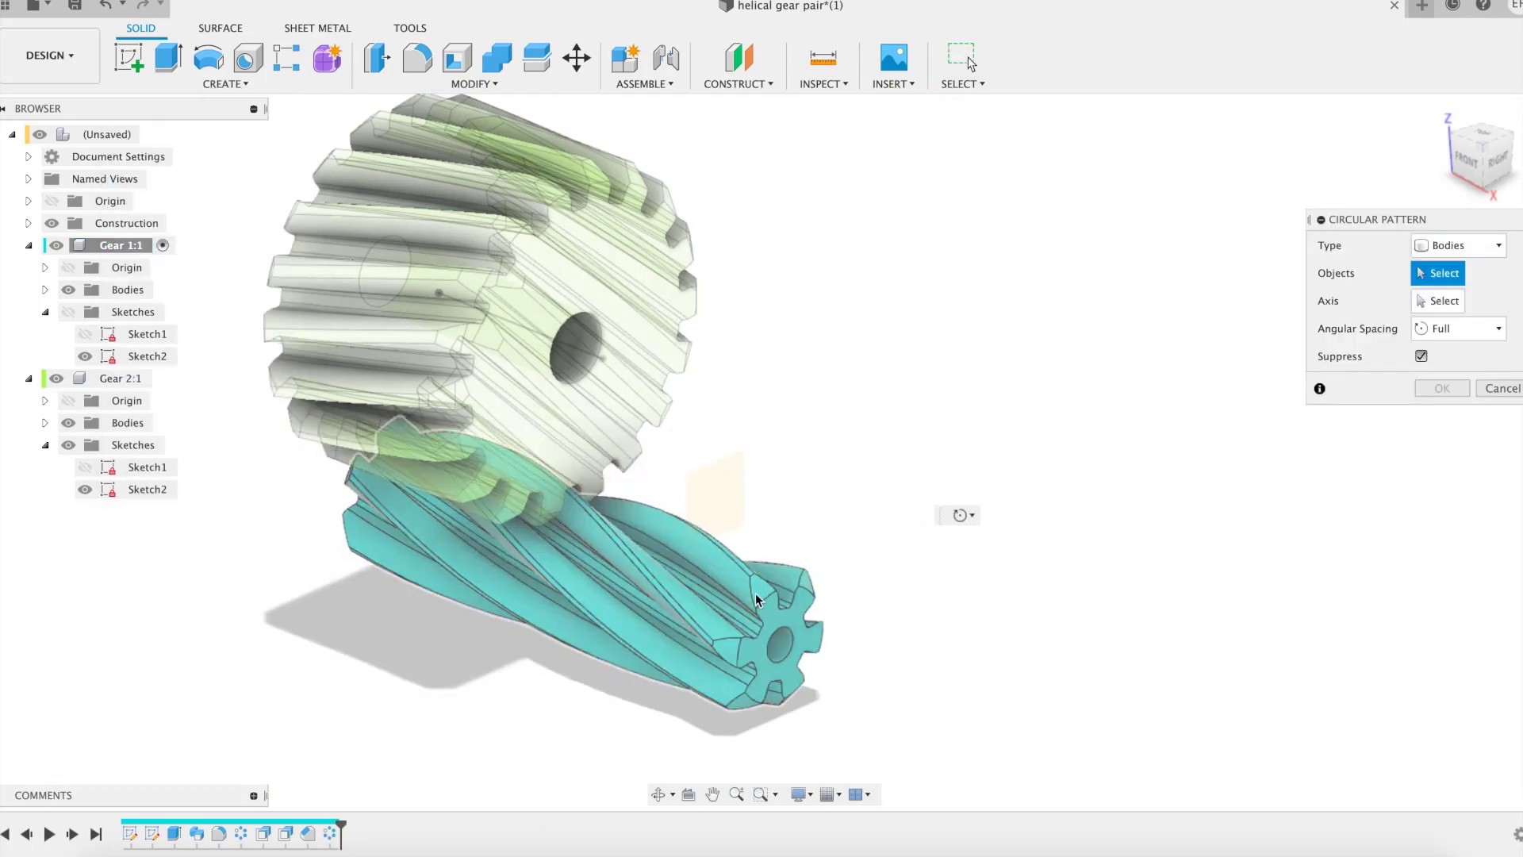
left_click(755, 593)
middle_click_drag(970, 466, 933, 435, "shift")
left_click(583, 353)
type("numplanet")
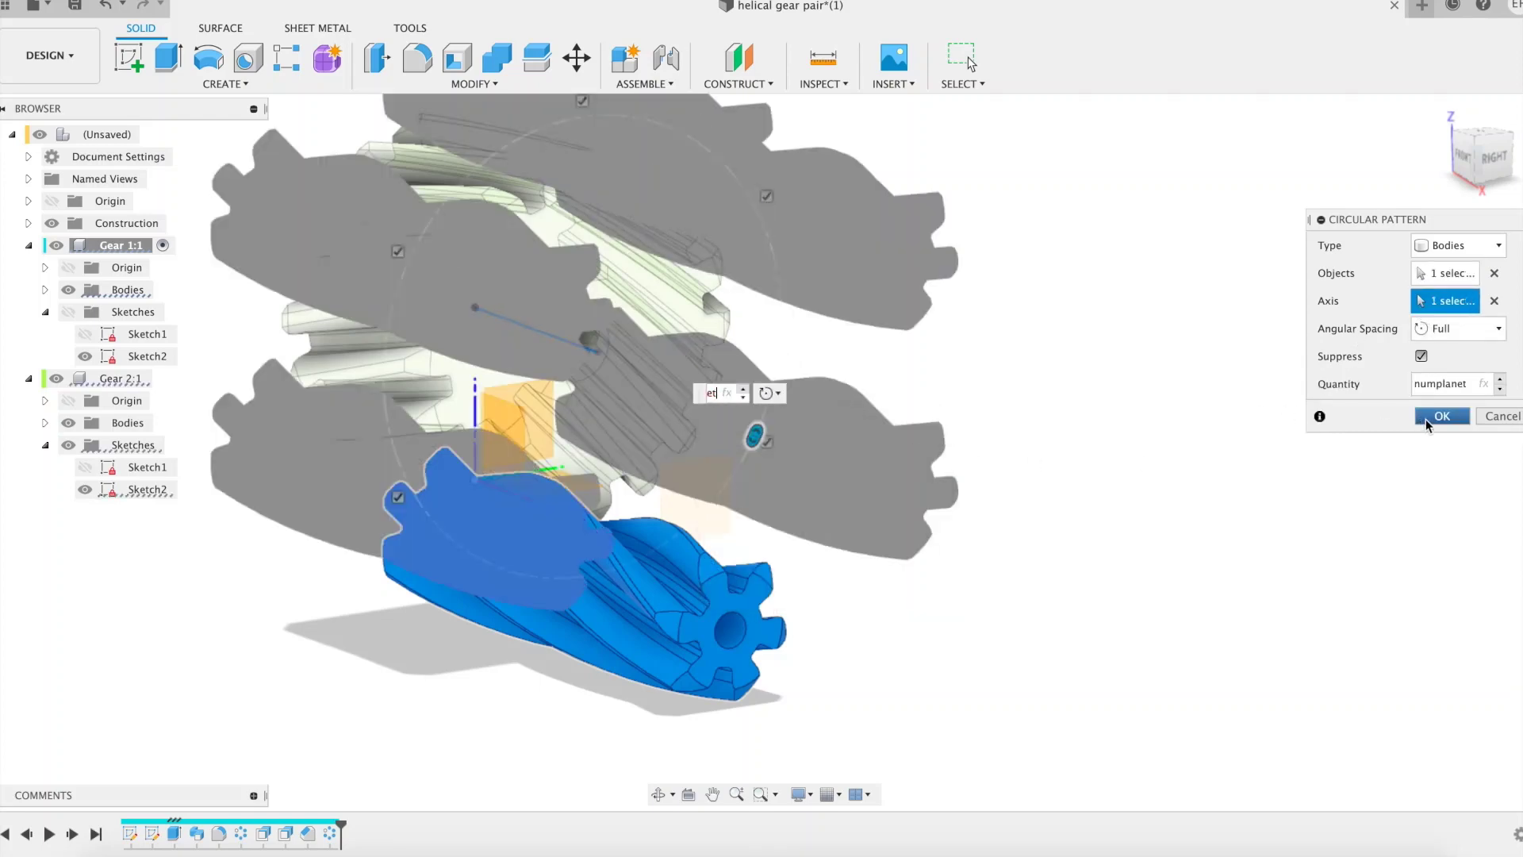
left_click(1440, 417)
Activate the top-level component and mirror the Gear 1 and Gear 2 components across the construction plane.
middle_click_drag(1228, 408, 1312, 391, "shift")
left_click(153, 134)
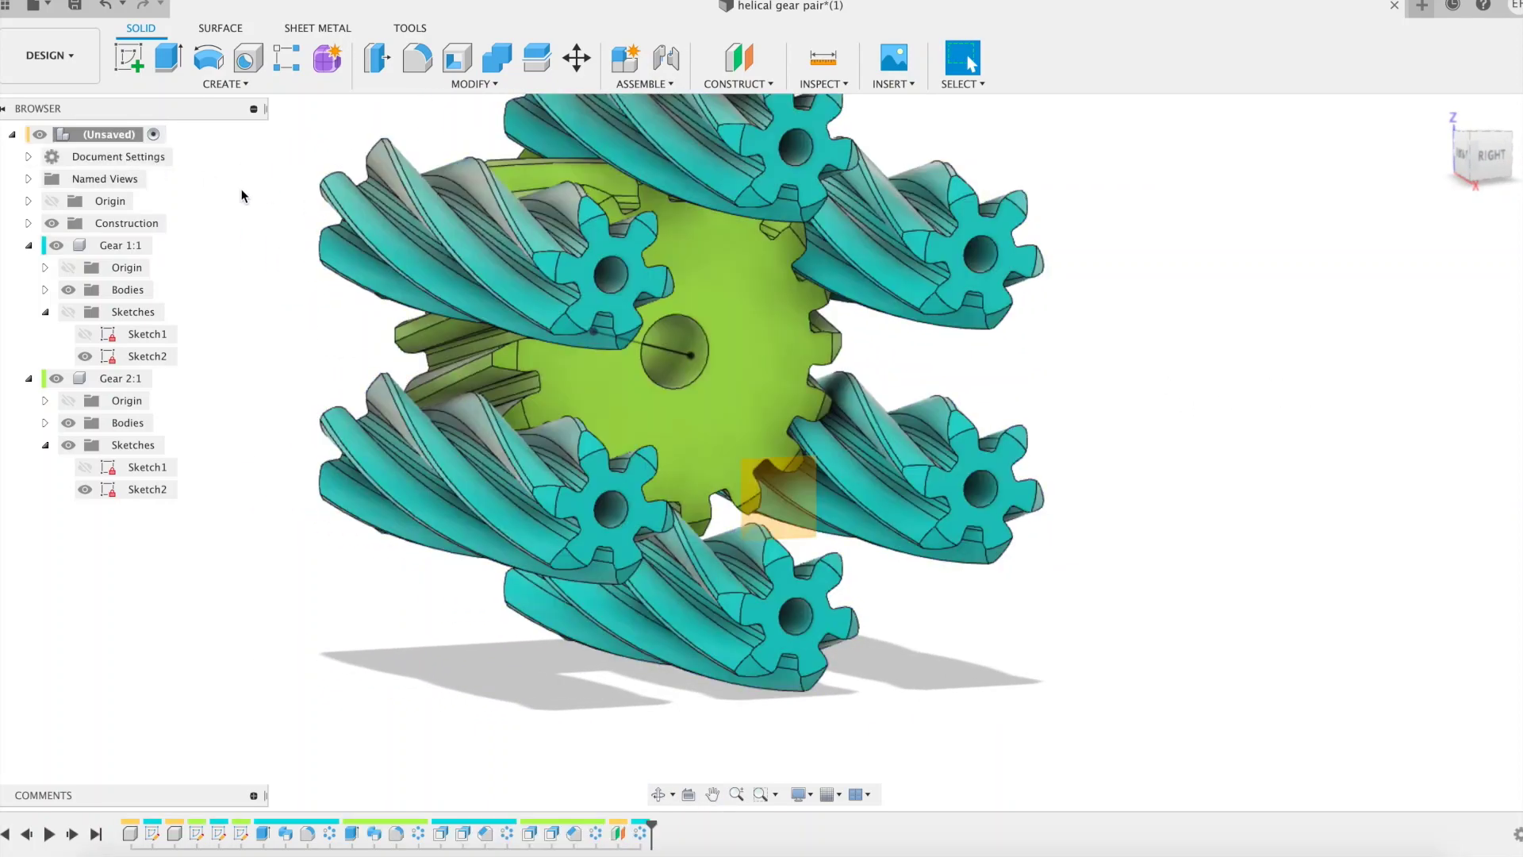
middle_click_drag(241, 192, 268, 208, "shift")
middle_click_drag(1154, 349, 1162, 387)
left_click(226, 83)
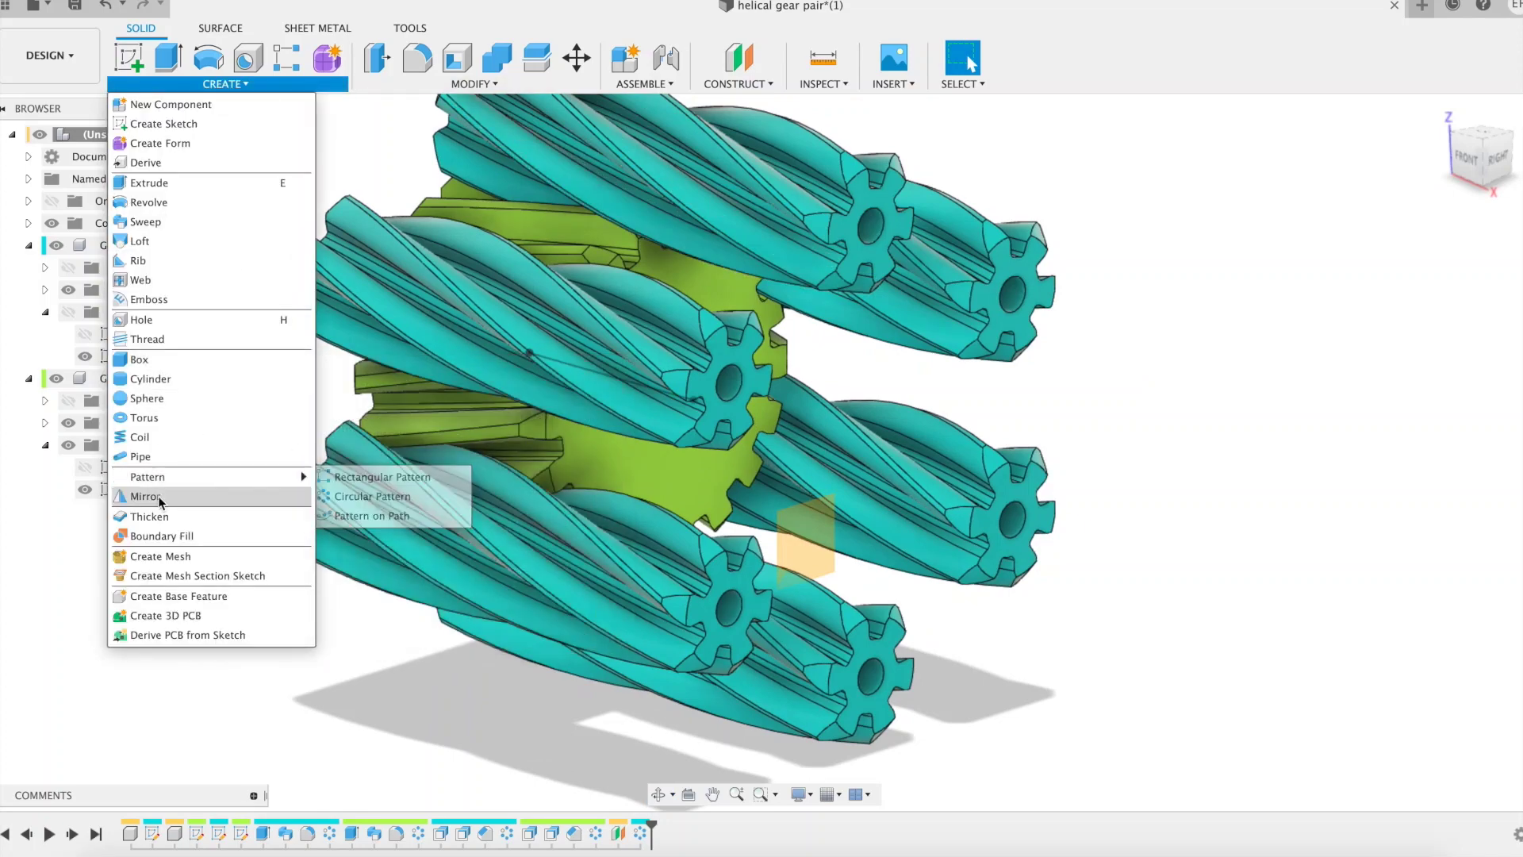
left_click(163, 498)
left_click(1445, 245)
left_click(1416, 328)
left_click(121, 245)
left_click(121, 379)
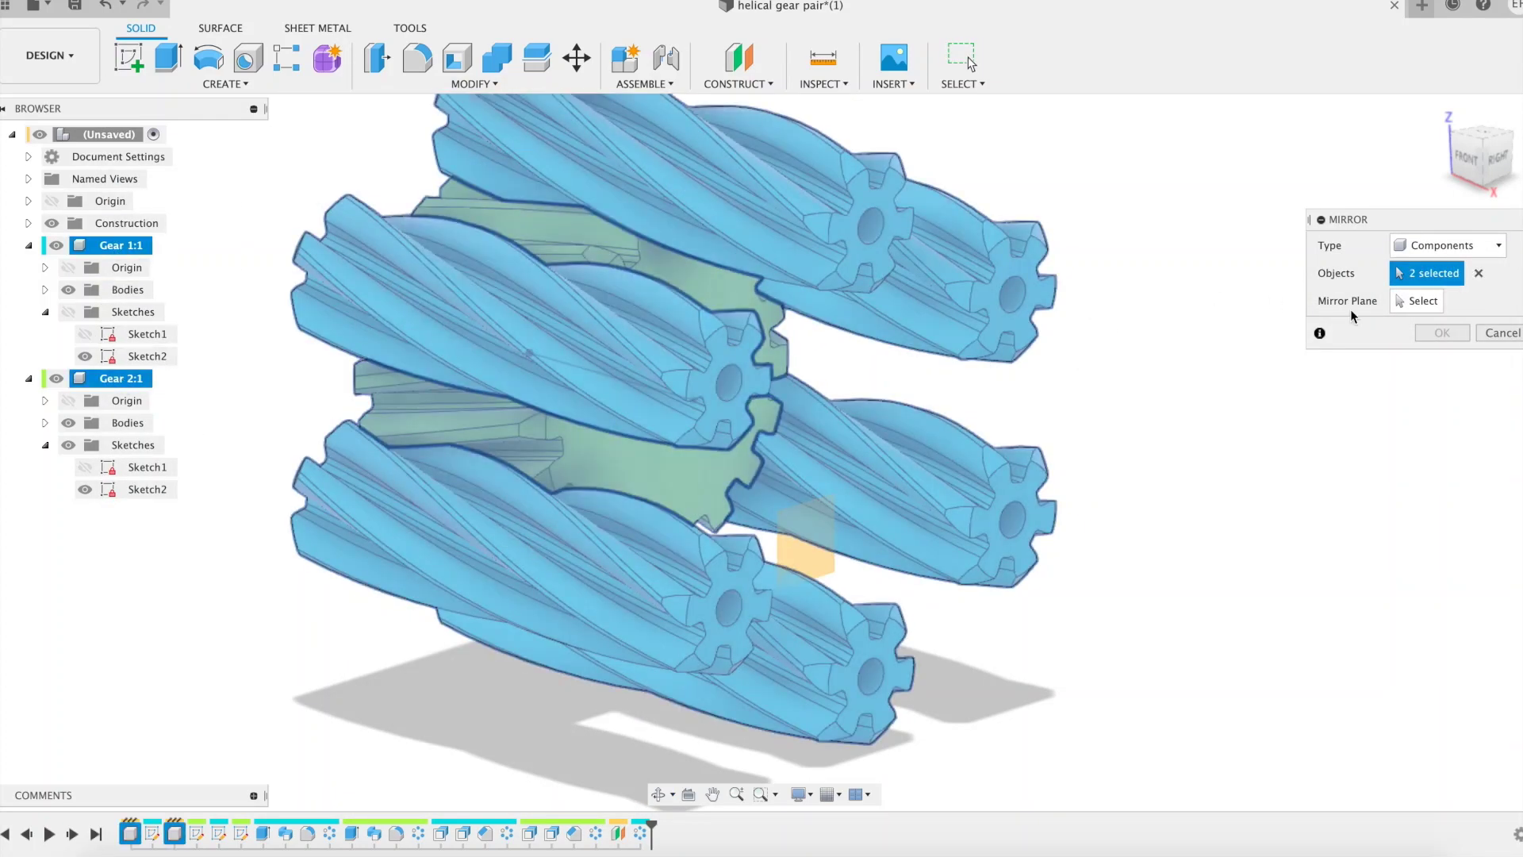
left_click(1416, 300)
left_click(810, 560)
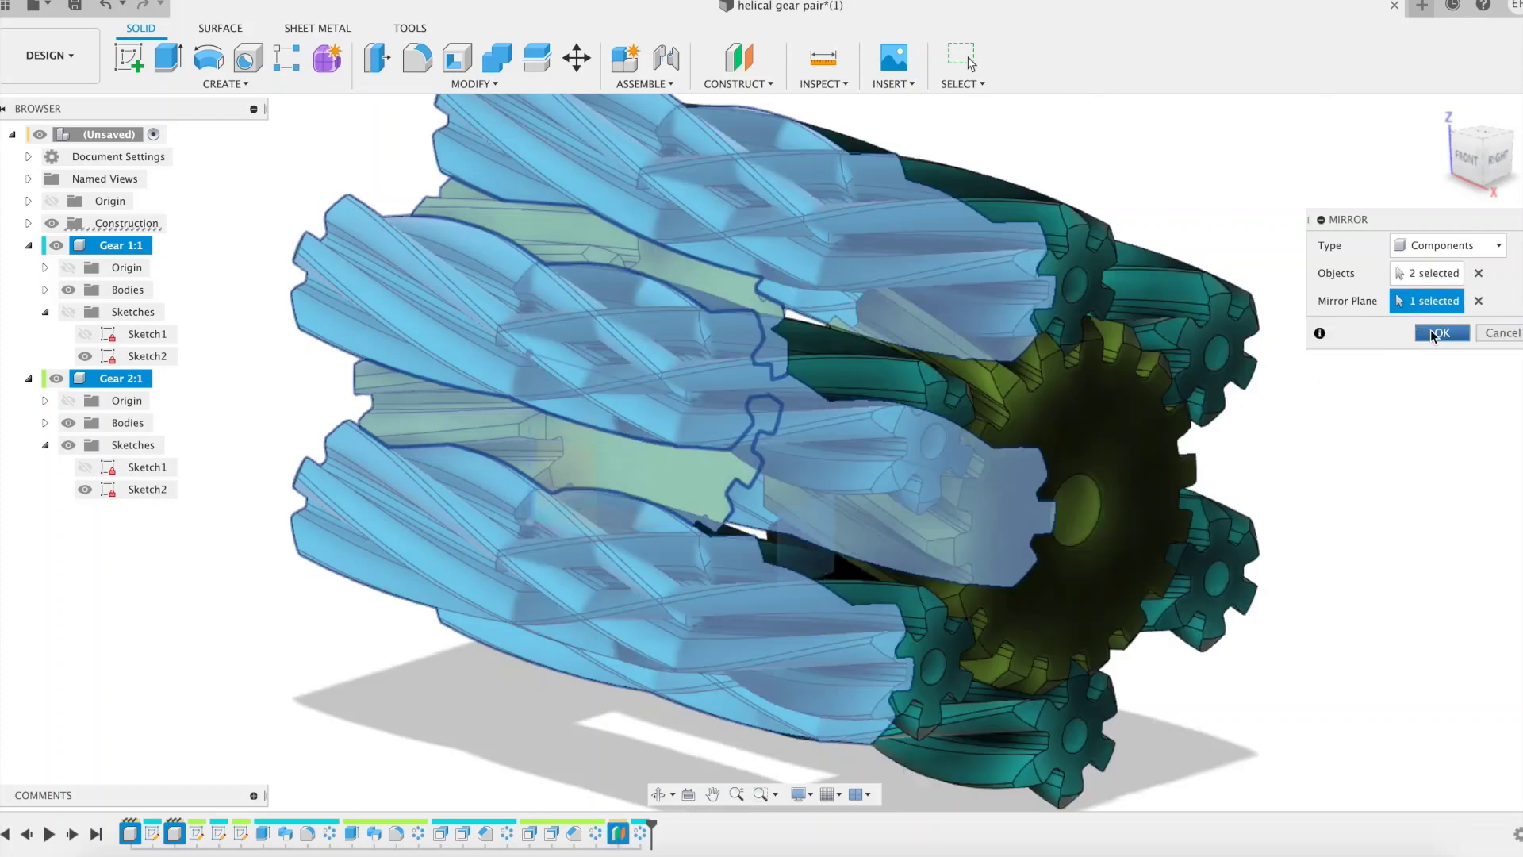
key("Return")
Rotate all seven mirrored gear bodies about Gear 2's Sketch2 line by an angle of 180/numplanet.
middle_click_drag(1282, 150, 1211, 205, "shift")
key("m")
left_click_drag(1144, 232, 937, 665)
middle_click_drag(1257, 291, 1088, 299, "shift")
left_click(1088, 299)
left_click(1077, 444)
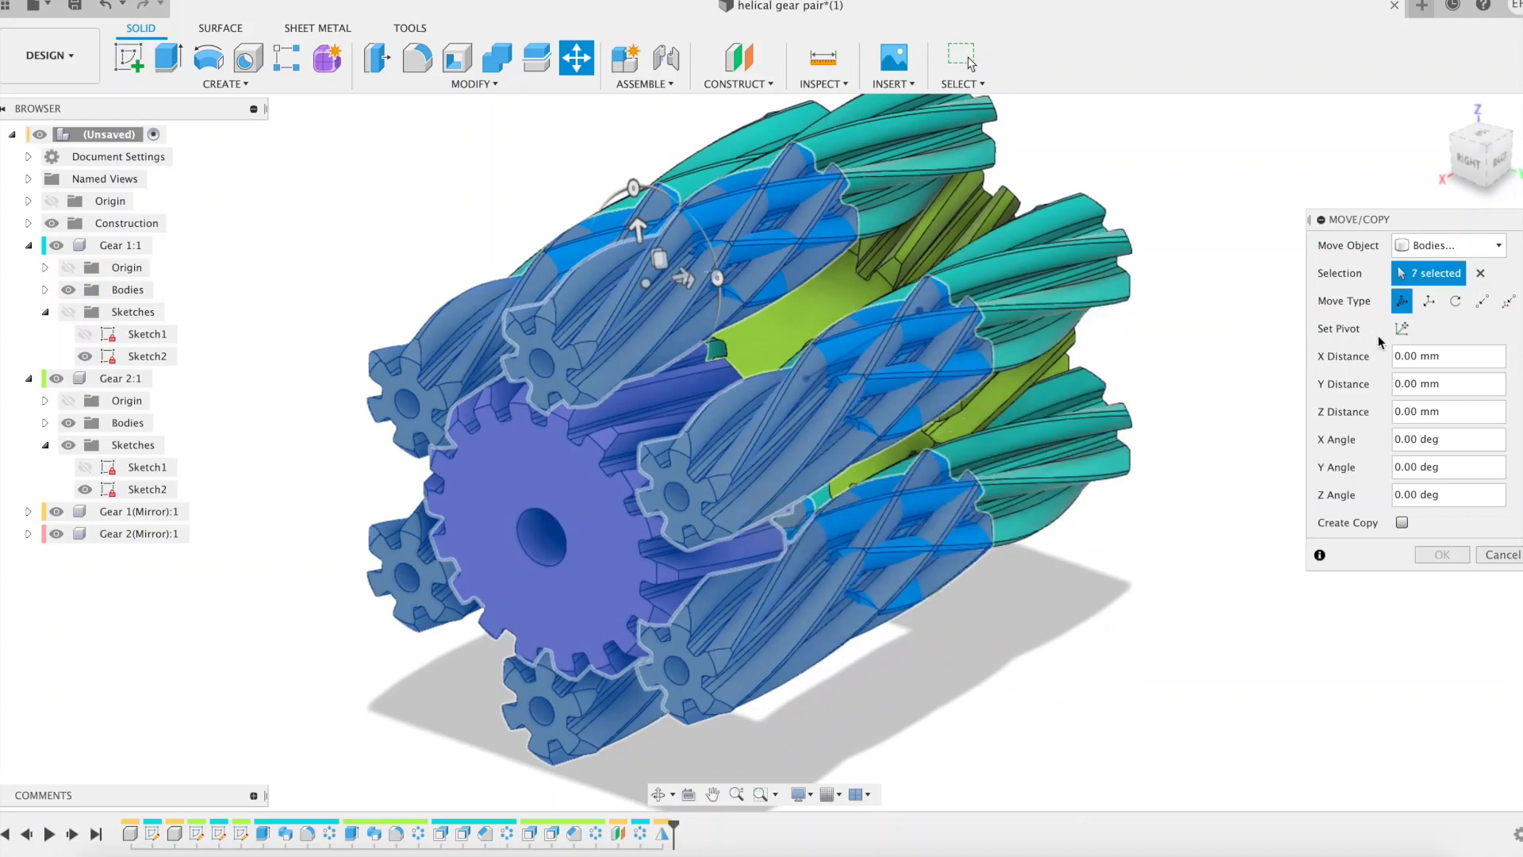
left_click(1455, 301)
middle_click_drag(1142, 354, 1248, 520, "shift")
left_click(680, 418)
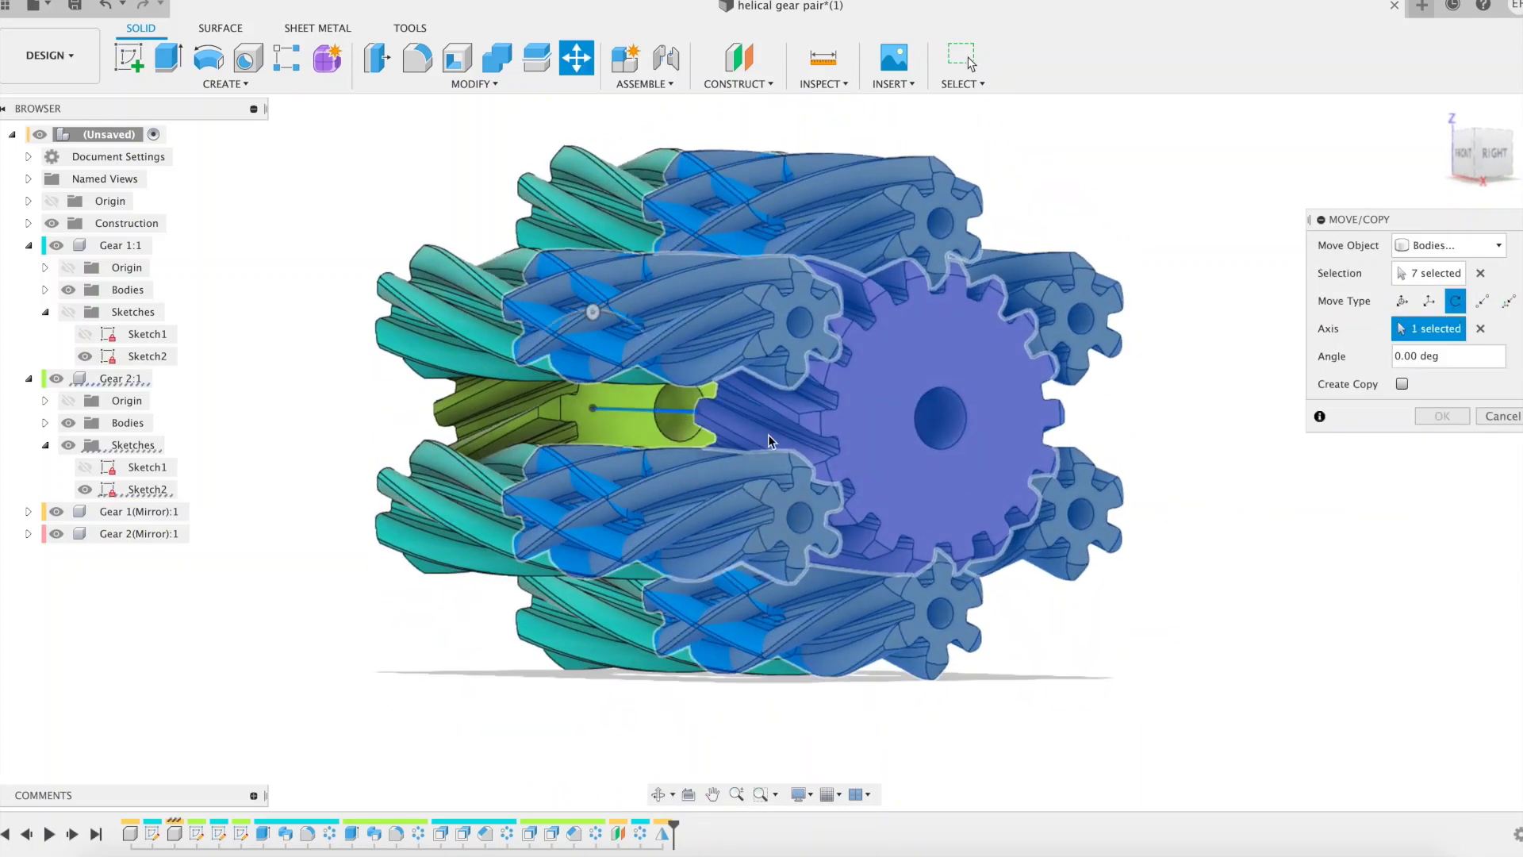
left_click_drag(593, 312, 579, 321)
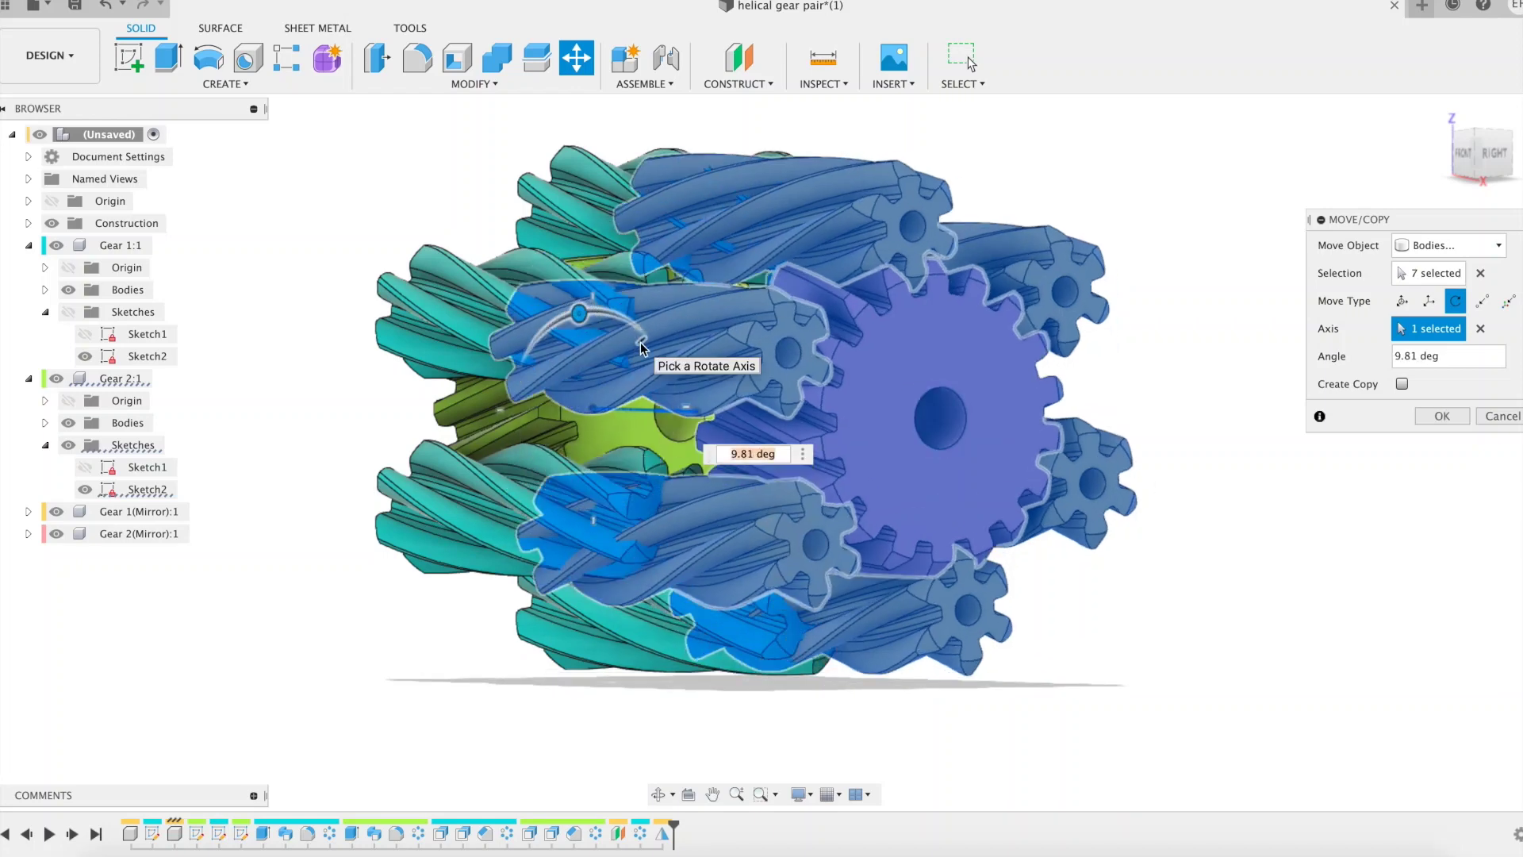
type("180/numplanet")
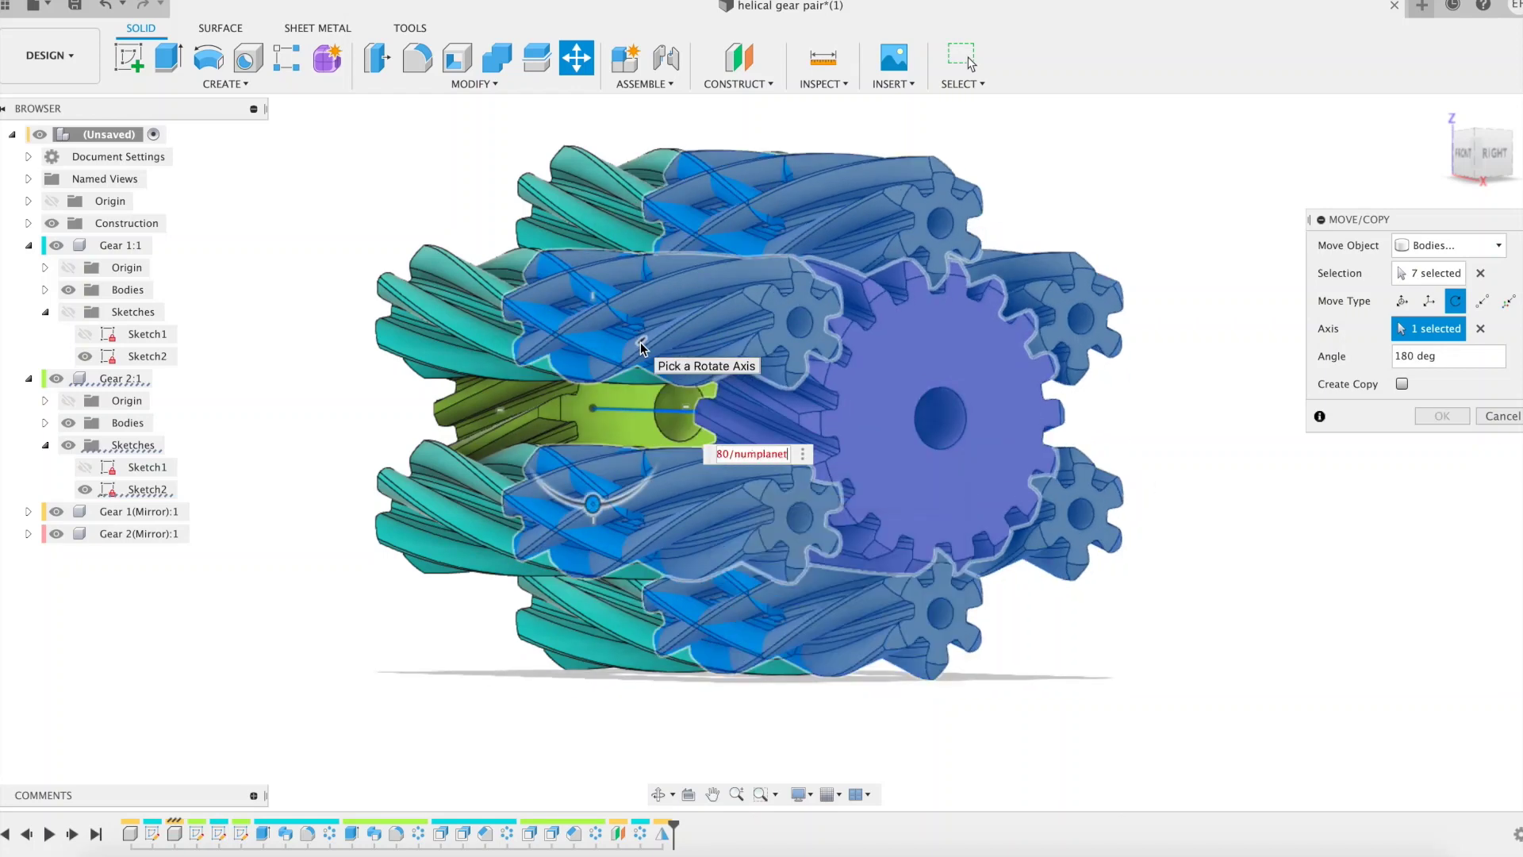
key("Return")
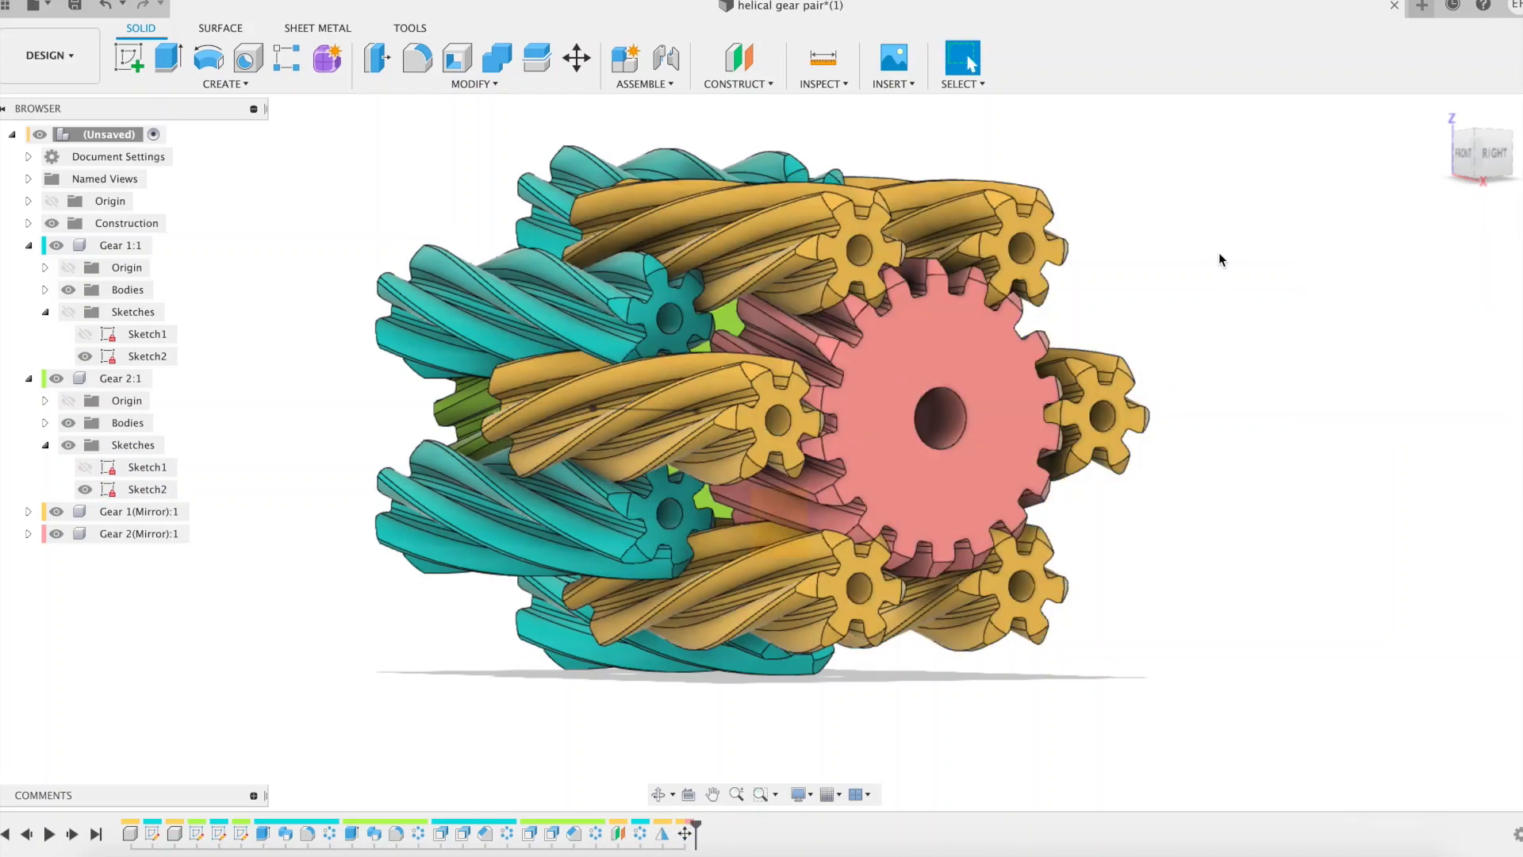
Set the helix angle parameter beta to 30 deg and accept the parameter changes.
mouse_move(1218, 255)
middle_mouse_down("shift")
mouse_move(1204, 272)
mouse_move(1222, 280)
middle_mouse_up("shift")
scroll(1150, 341, "up", 5)
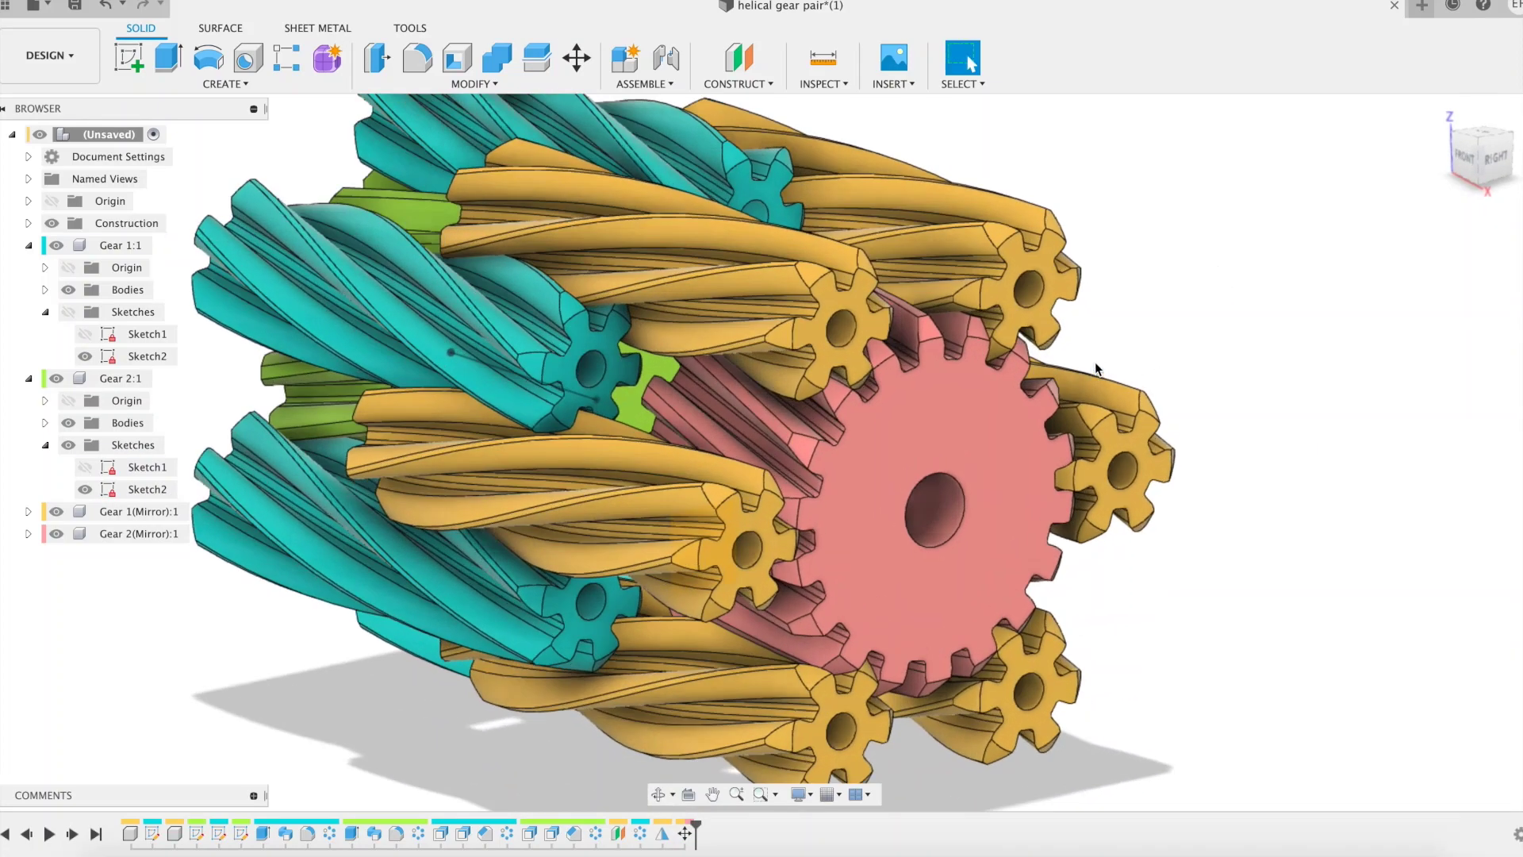
left_click(470, 83)
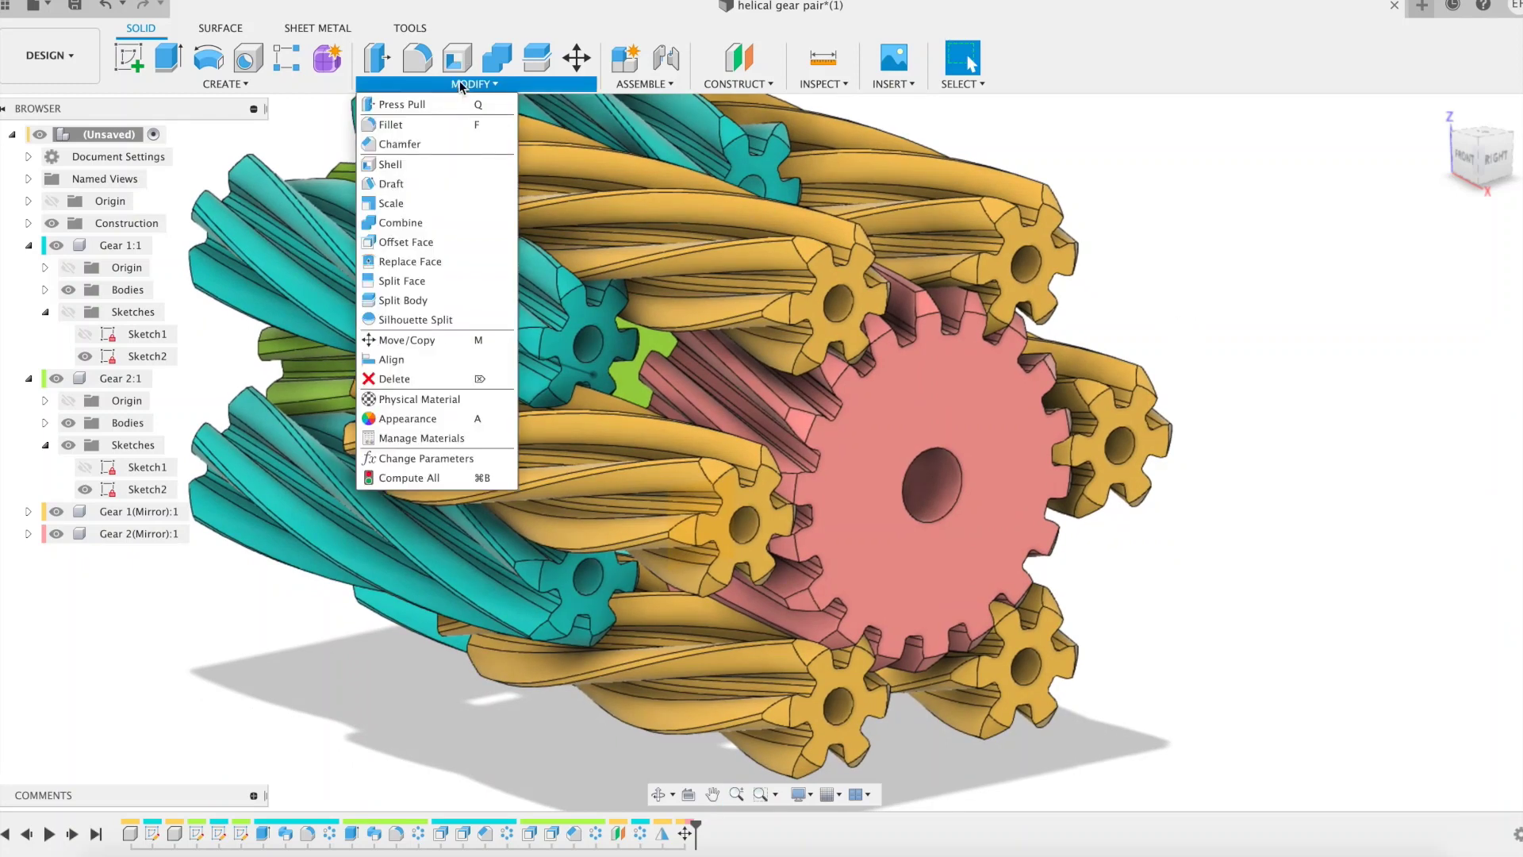
left_click(426, 458)
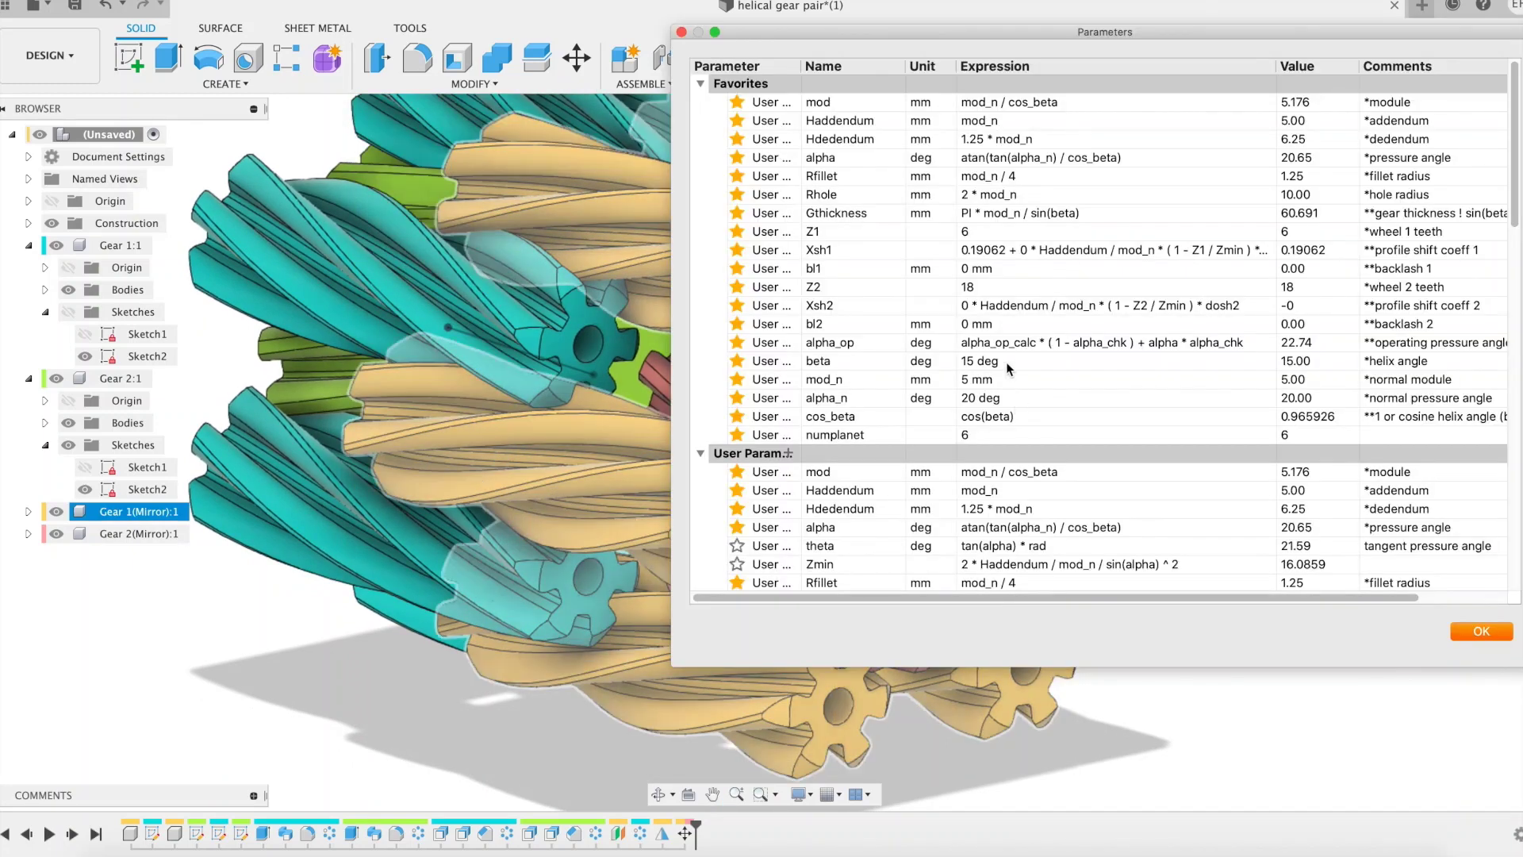
left_click(1008, 367)
type("30")
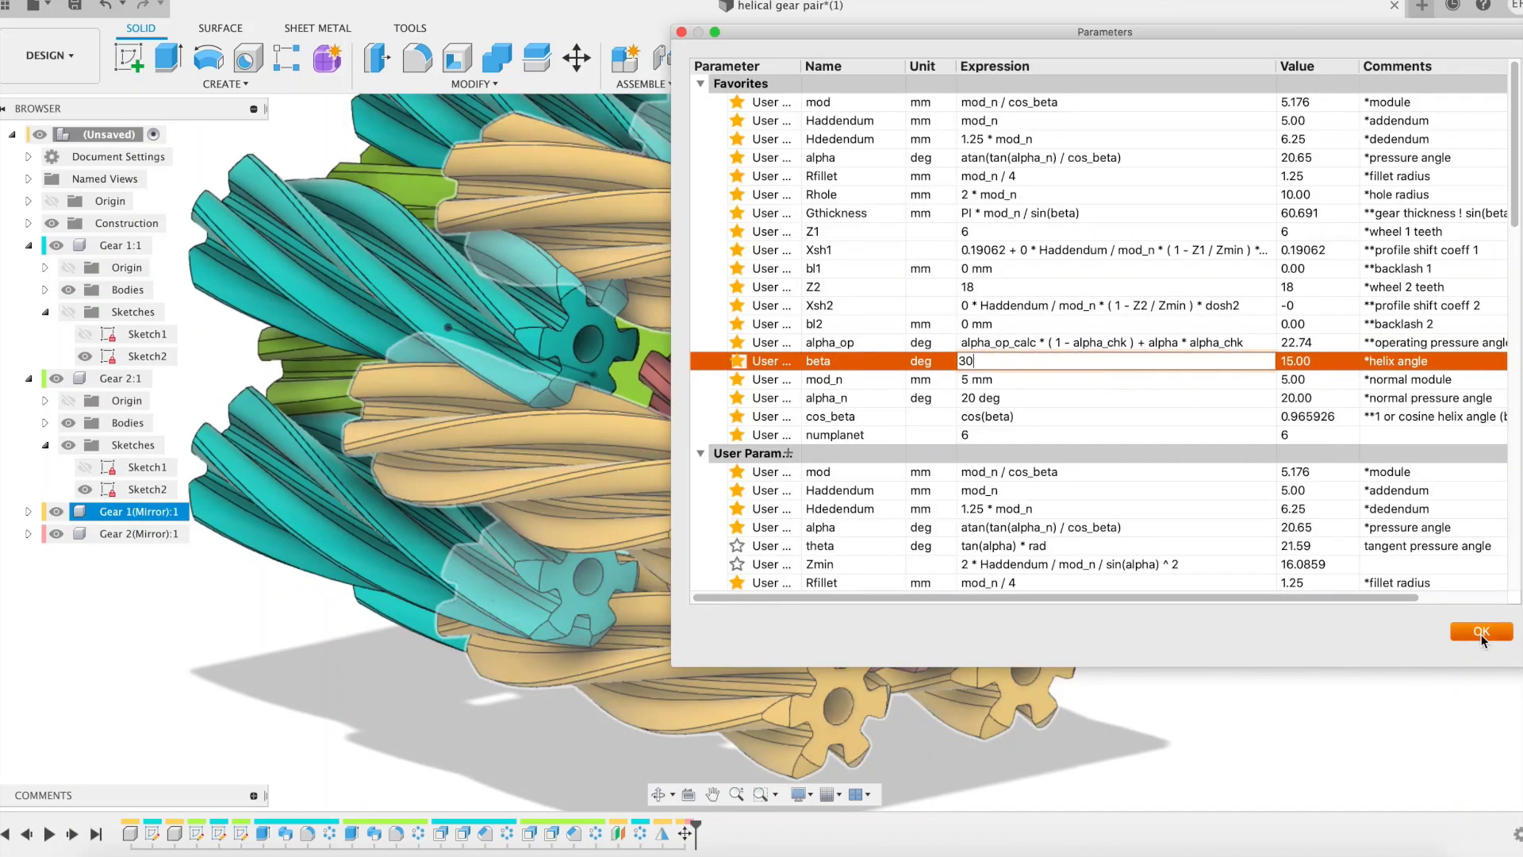
key("Return")
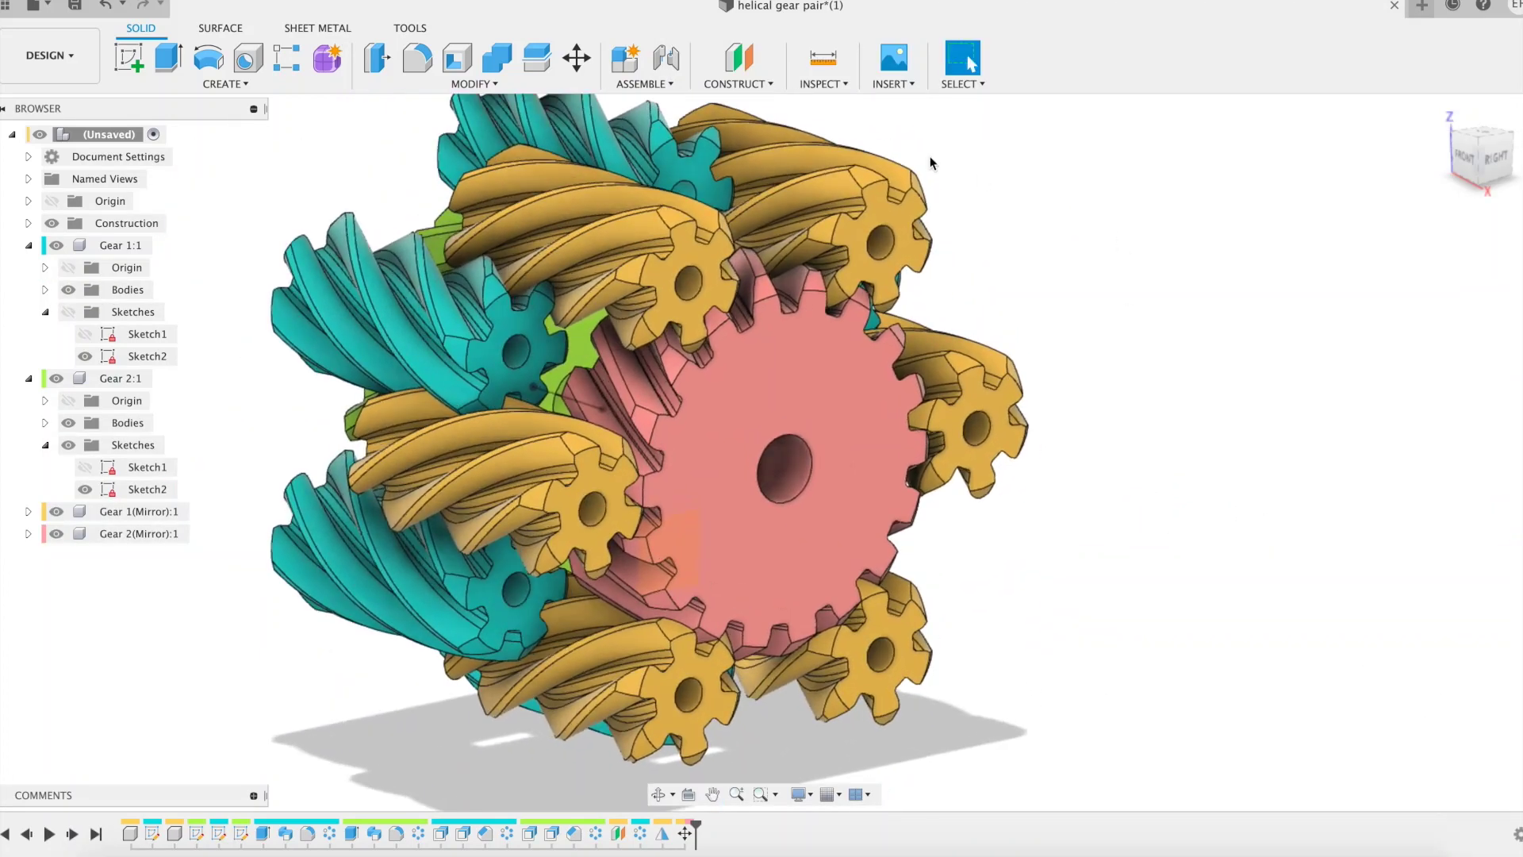
Examine how the gears mesh with a section analysis from the mirrored Gear 2's end face, and cancel it.
left_click(823, 83)
left_click(882, 259)
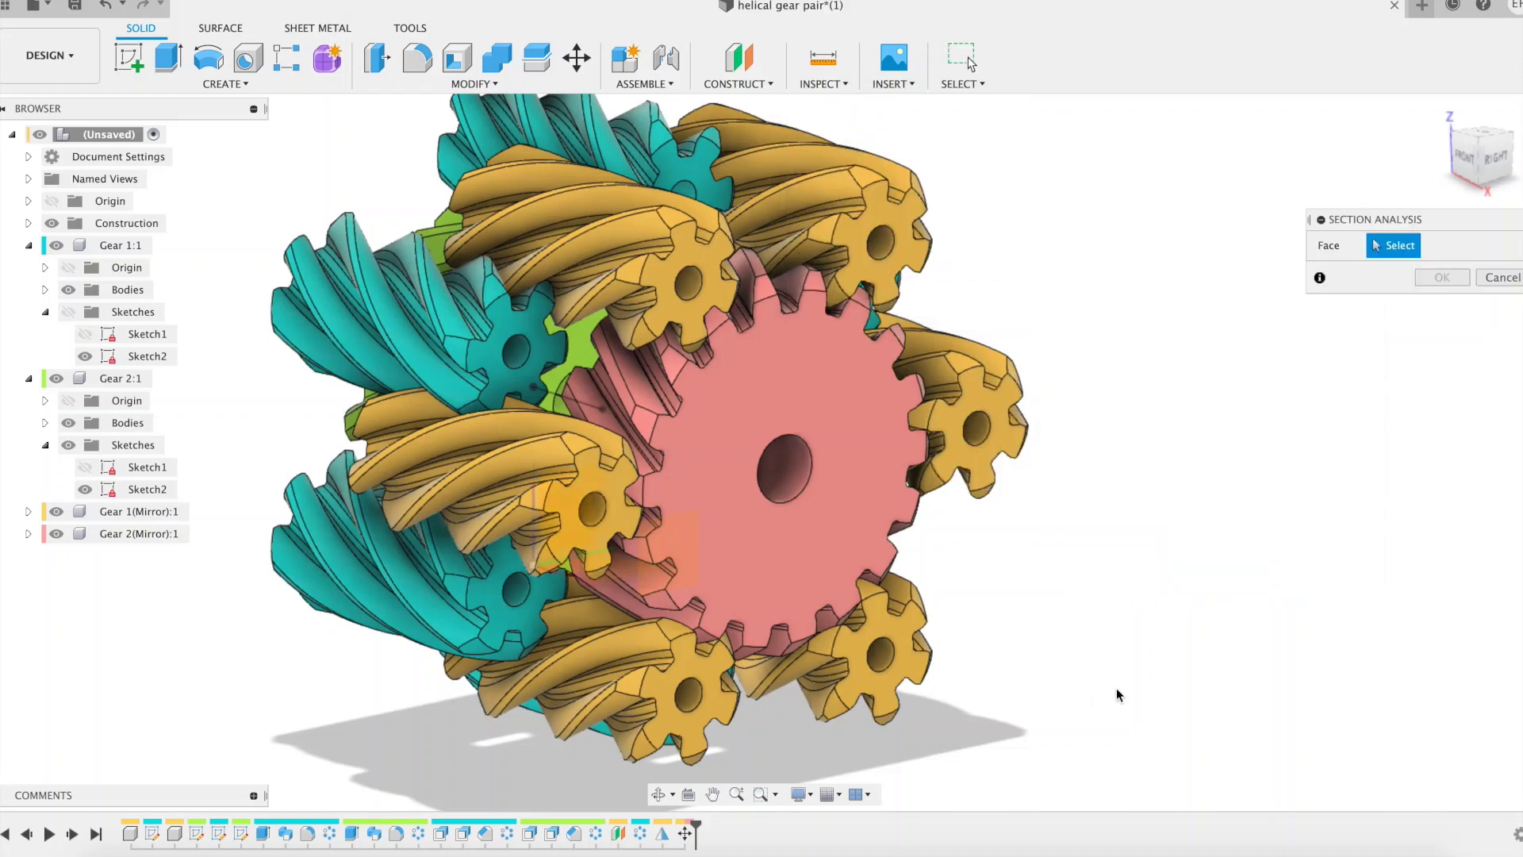
middle_click_drag(1116, 695, 1162, 689, "shift")
scroll(1055, 663, "up", 3)
left_click(984, 405)
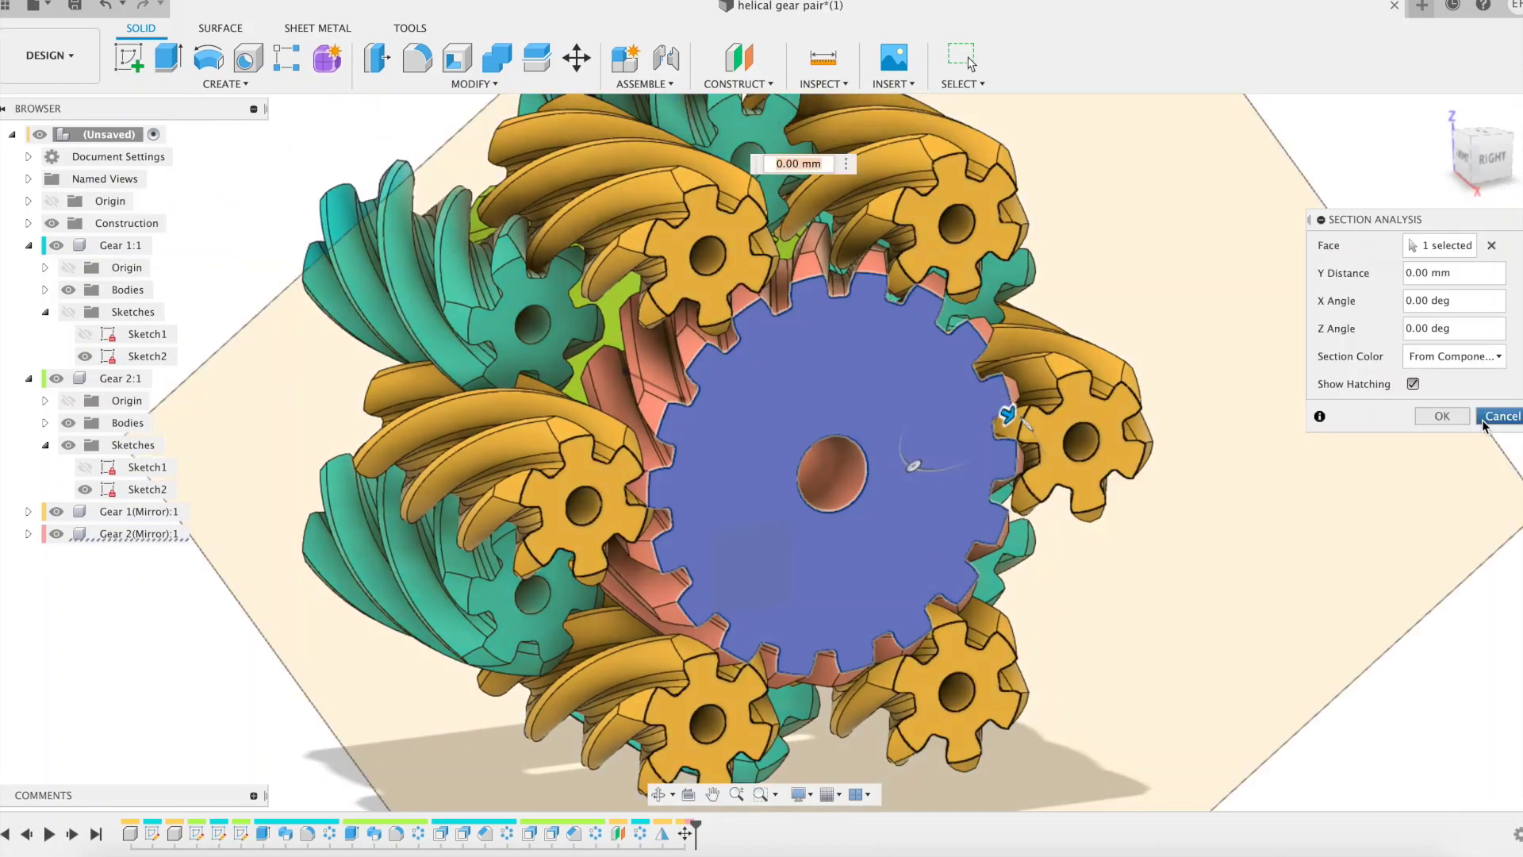
mouse_move(1009, 414)
left_mouse_down()
mouse_move(925, 373)
mouse_move(756, 335)
mouse_move(806, 336)
mouse_move(847, 366)
mouse_move(881, 361)
mouse_move(1009, 414)
left_mouse_up()
left_click(1501, 418)
mouse_move(1259, 391)
middle_mouse_down("shift")
mouse_move(1323, 394)
mouse_move(1255, 403)
middle_mouse_up("shift")
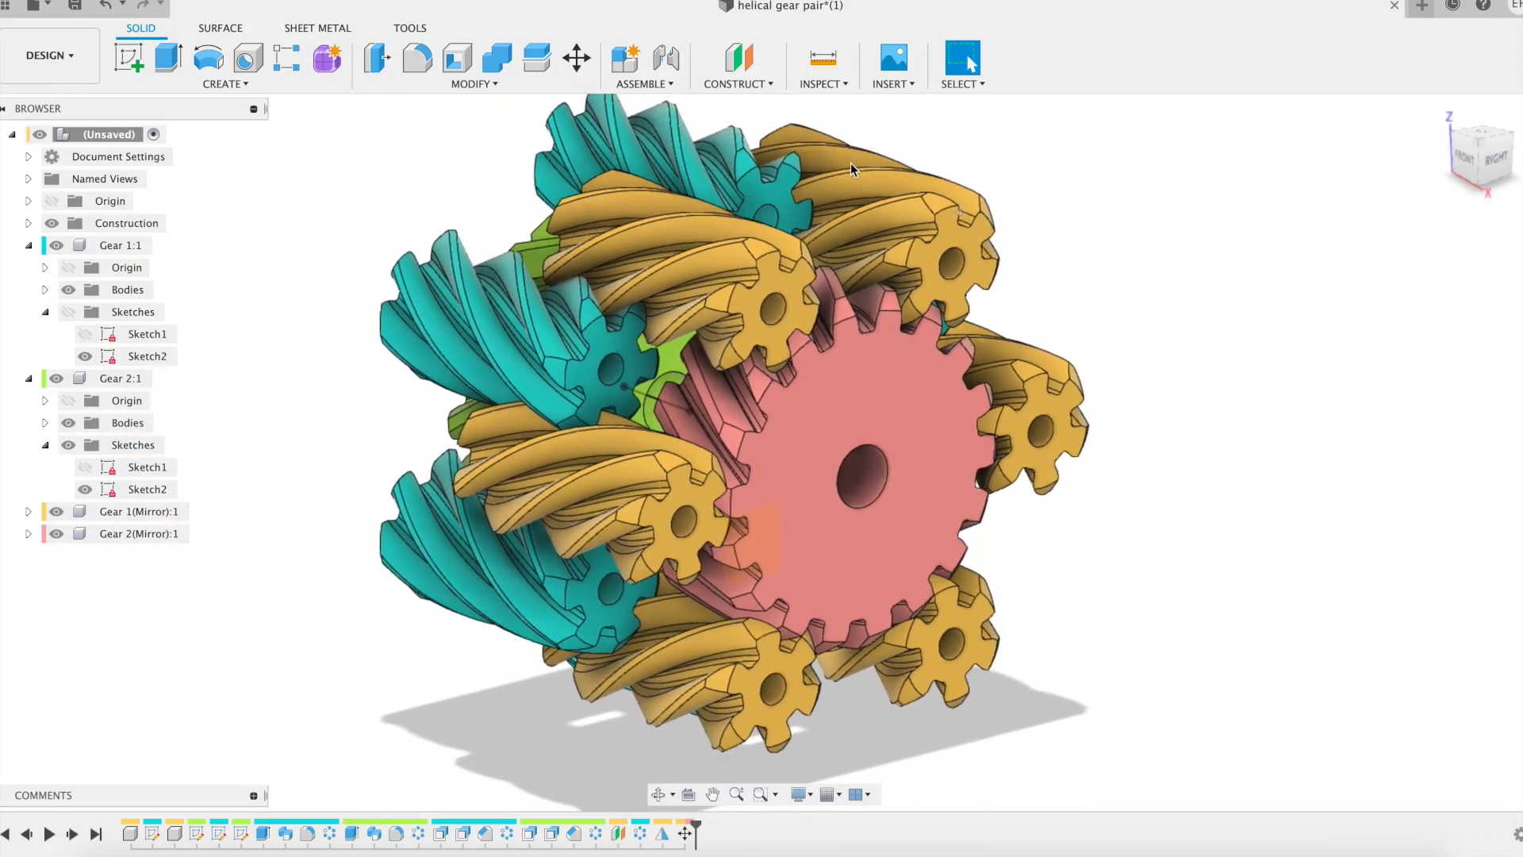
Set the tooth count parameter Z2 to 15 and numplanet to 5.
left_click(481, 92)
left_click(432, 453)
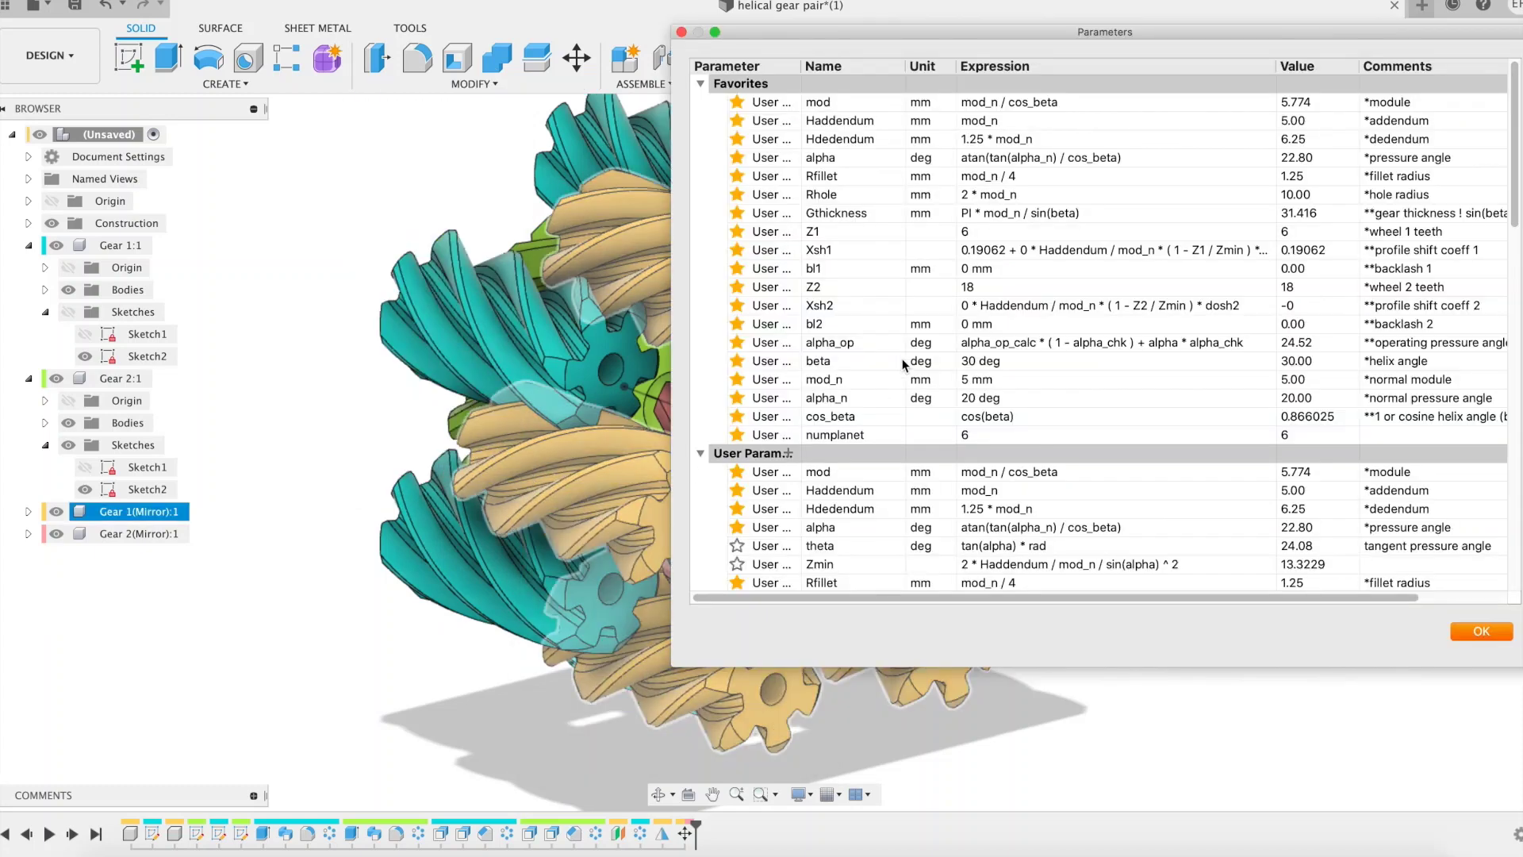
left_click(979, 287)
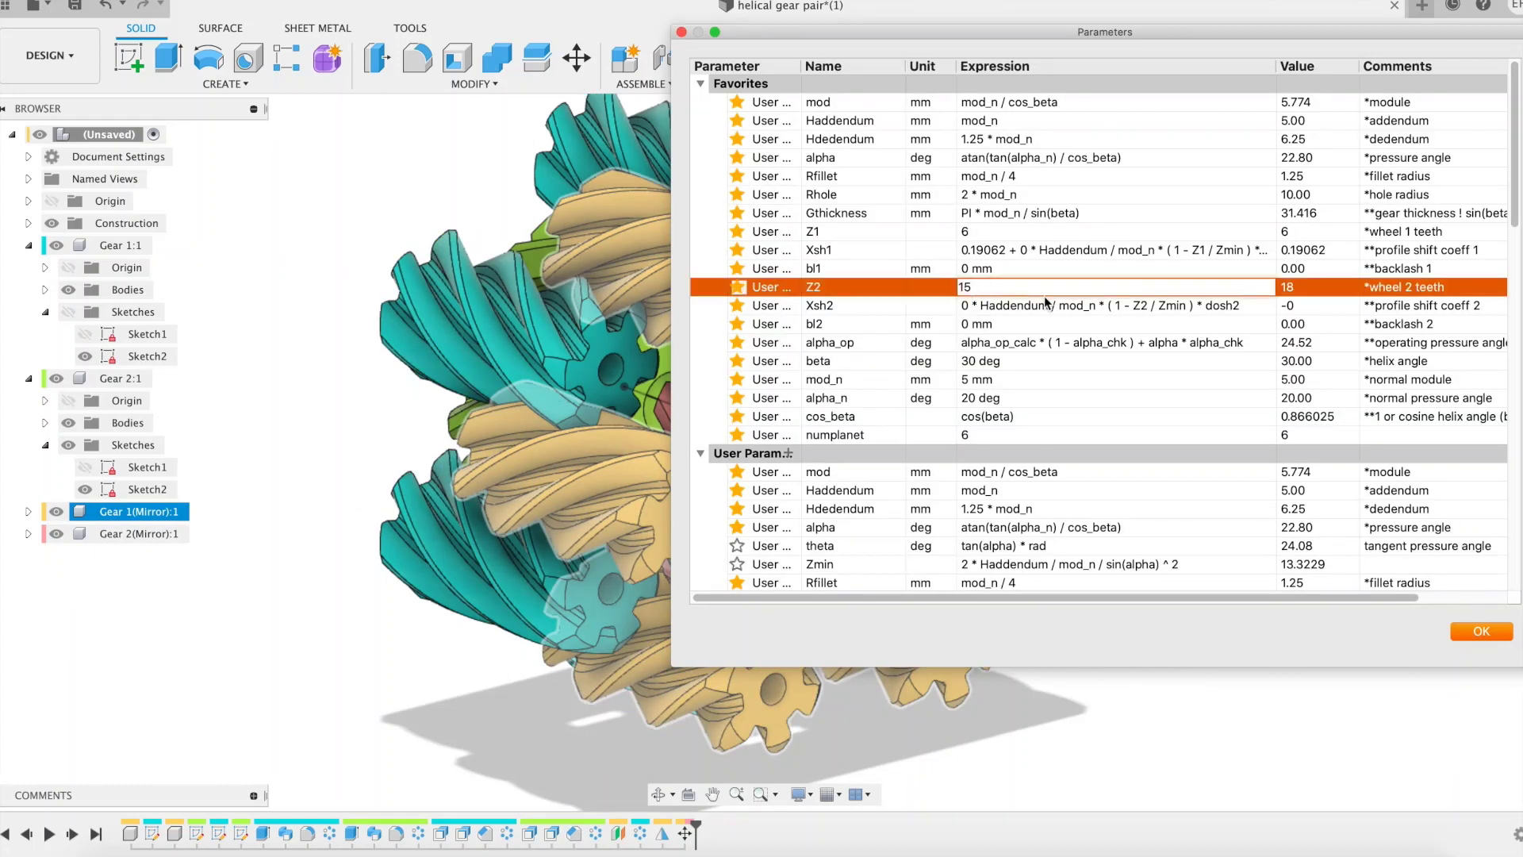
key("Return")
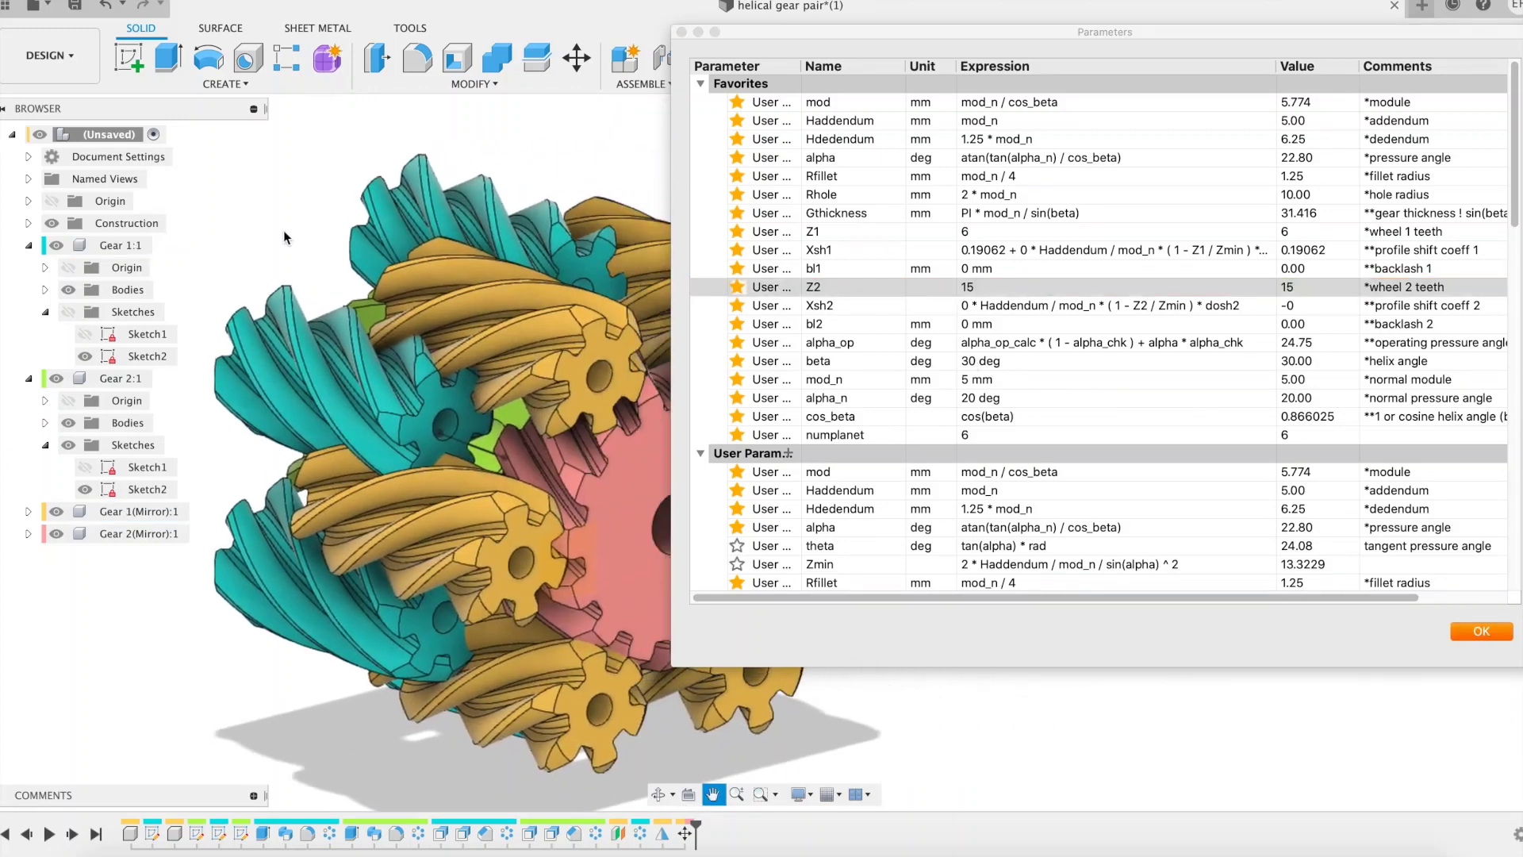
left_click(982, 434)
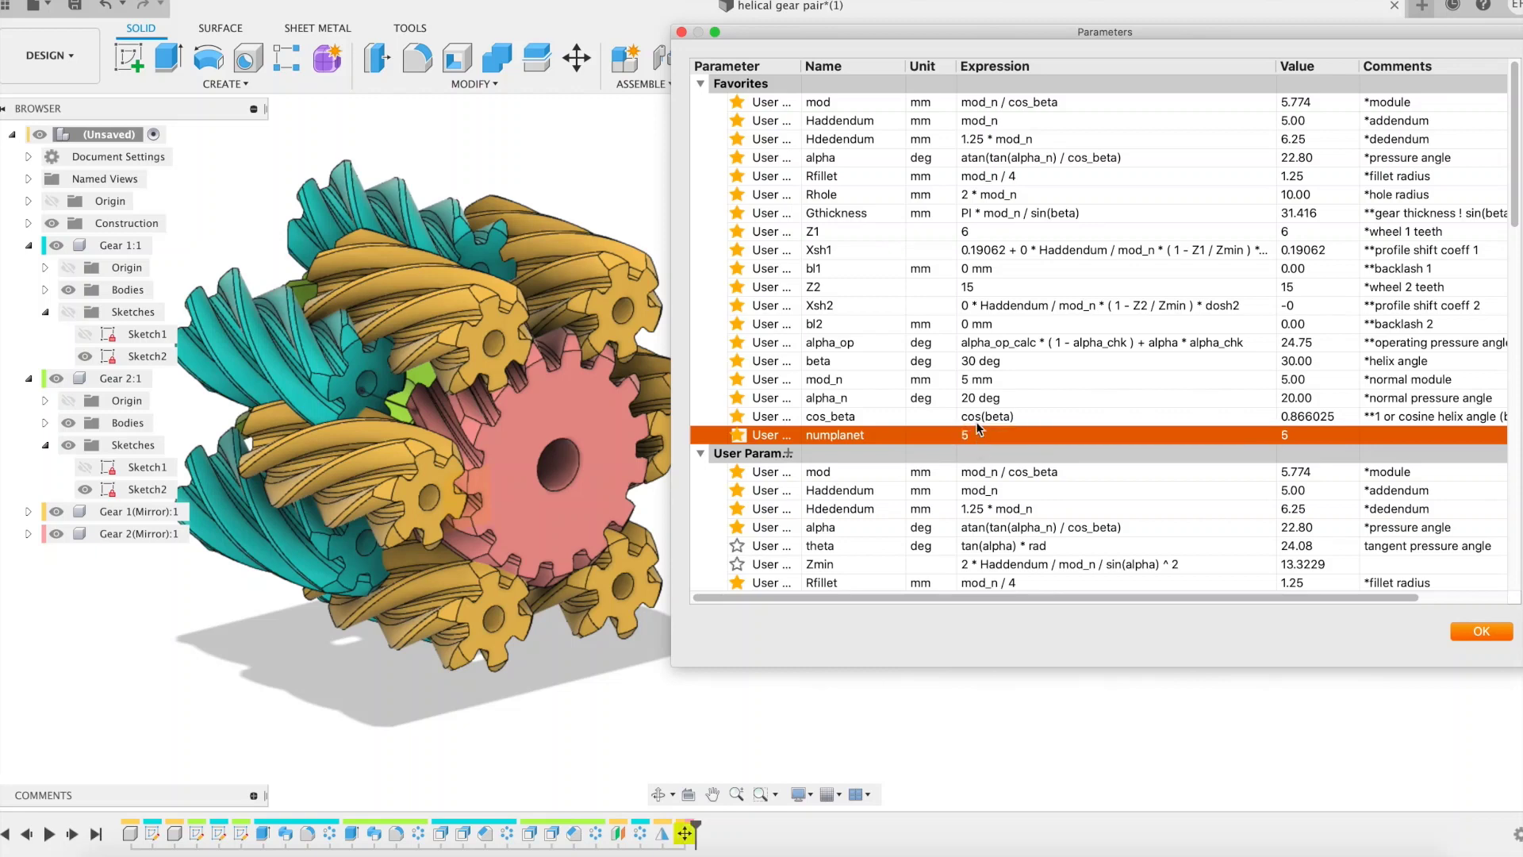
Change the leading offset of Xsh1 to 0.47818, prefix the Xsh2 expression with -0.1258+, and accept the parameters.
left_click(969, 250)
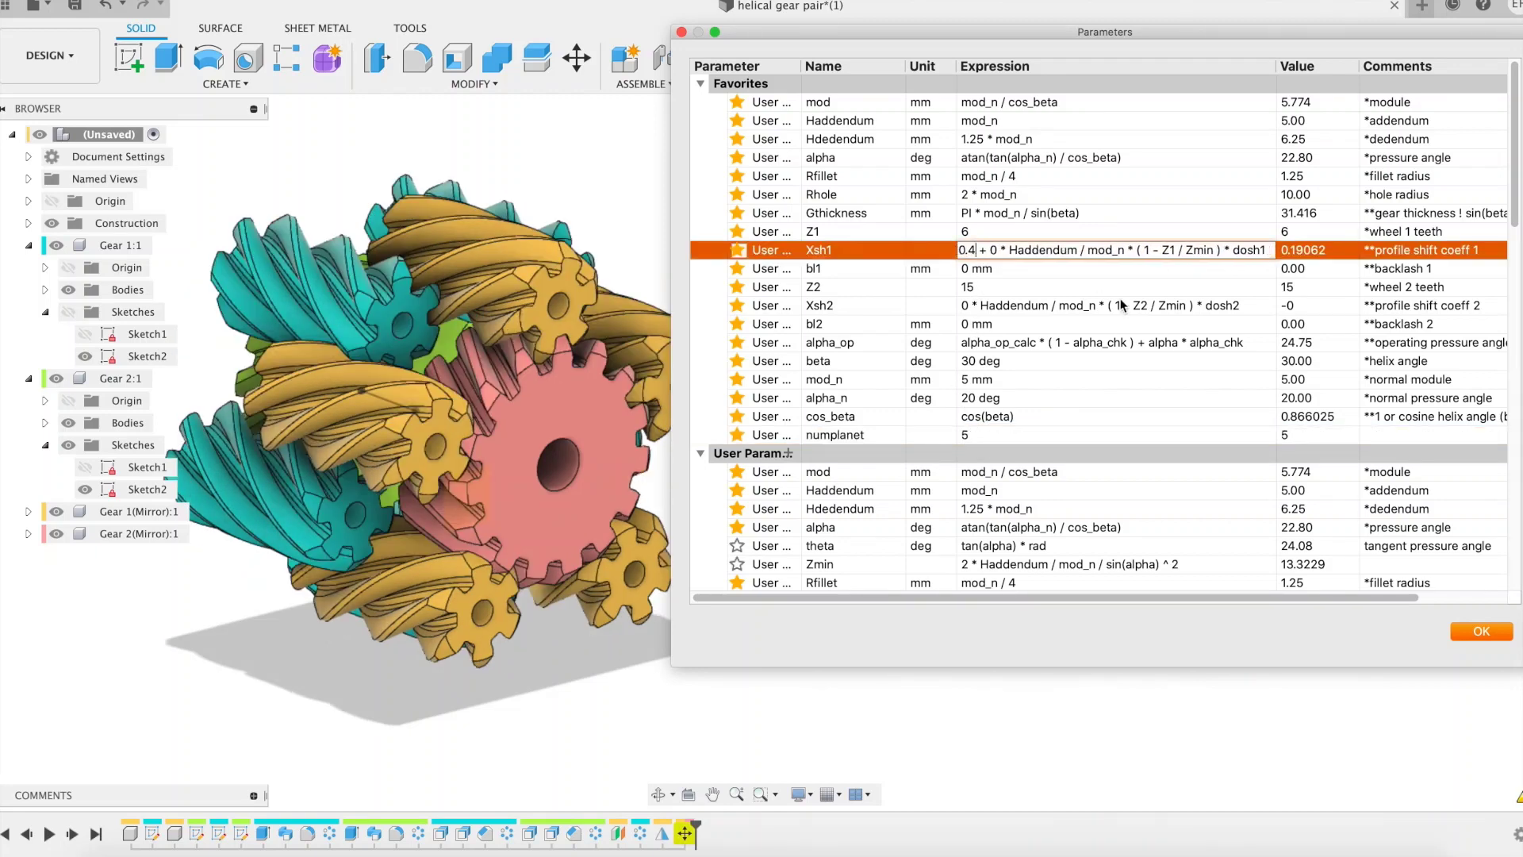
left_click(965, 307)
type("-0.1258+")
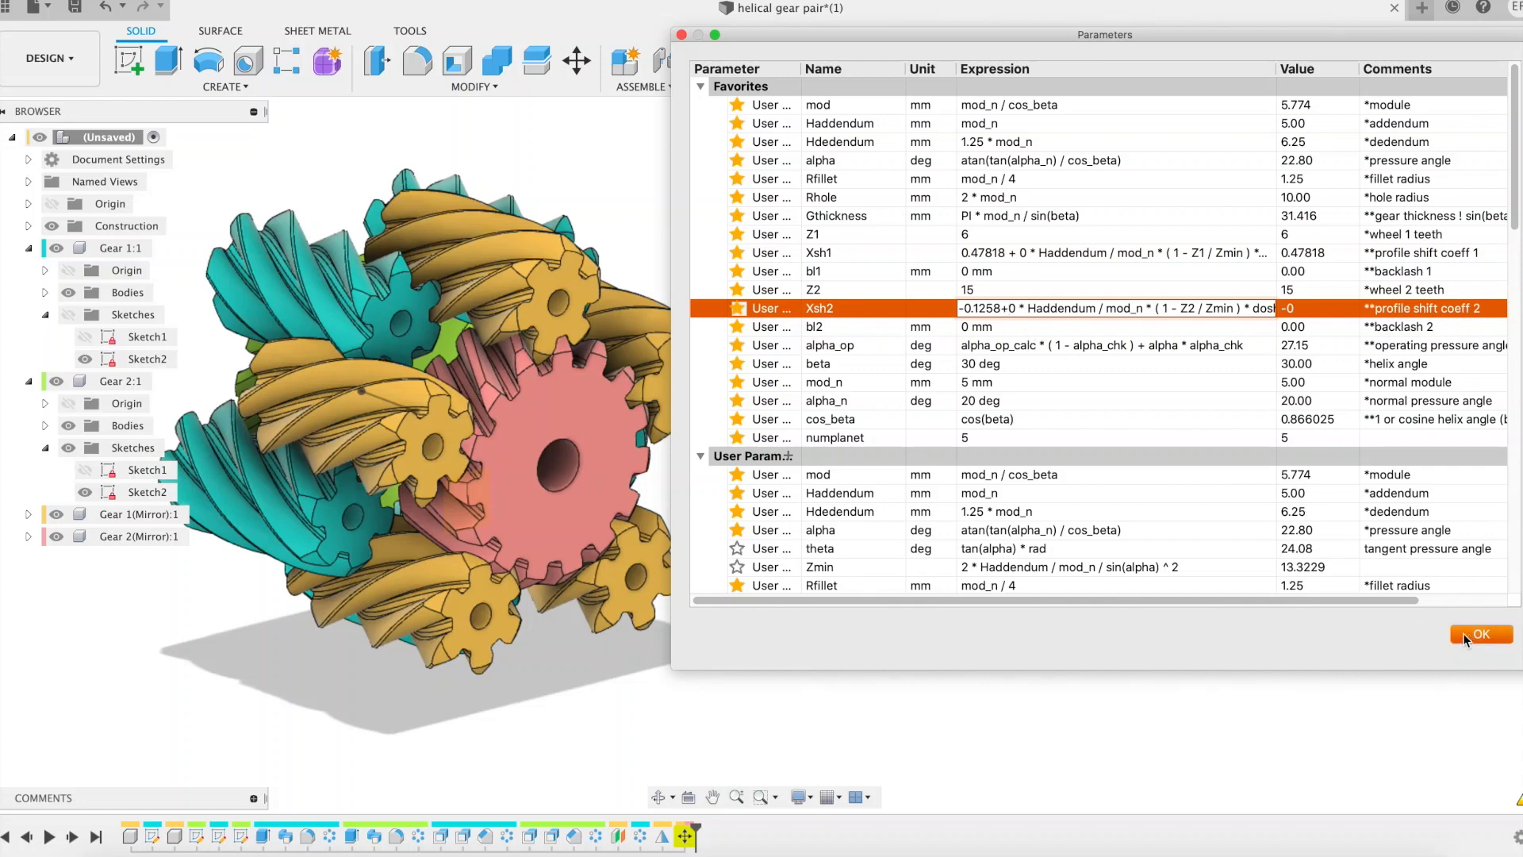
key("Return")
key("Return")
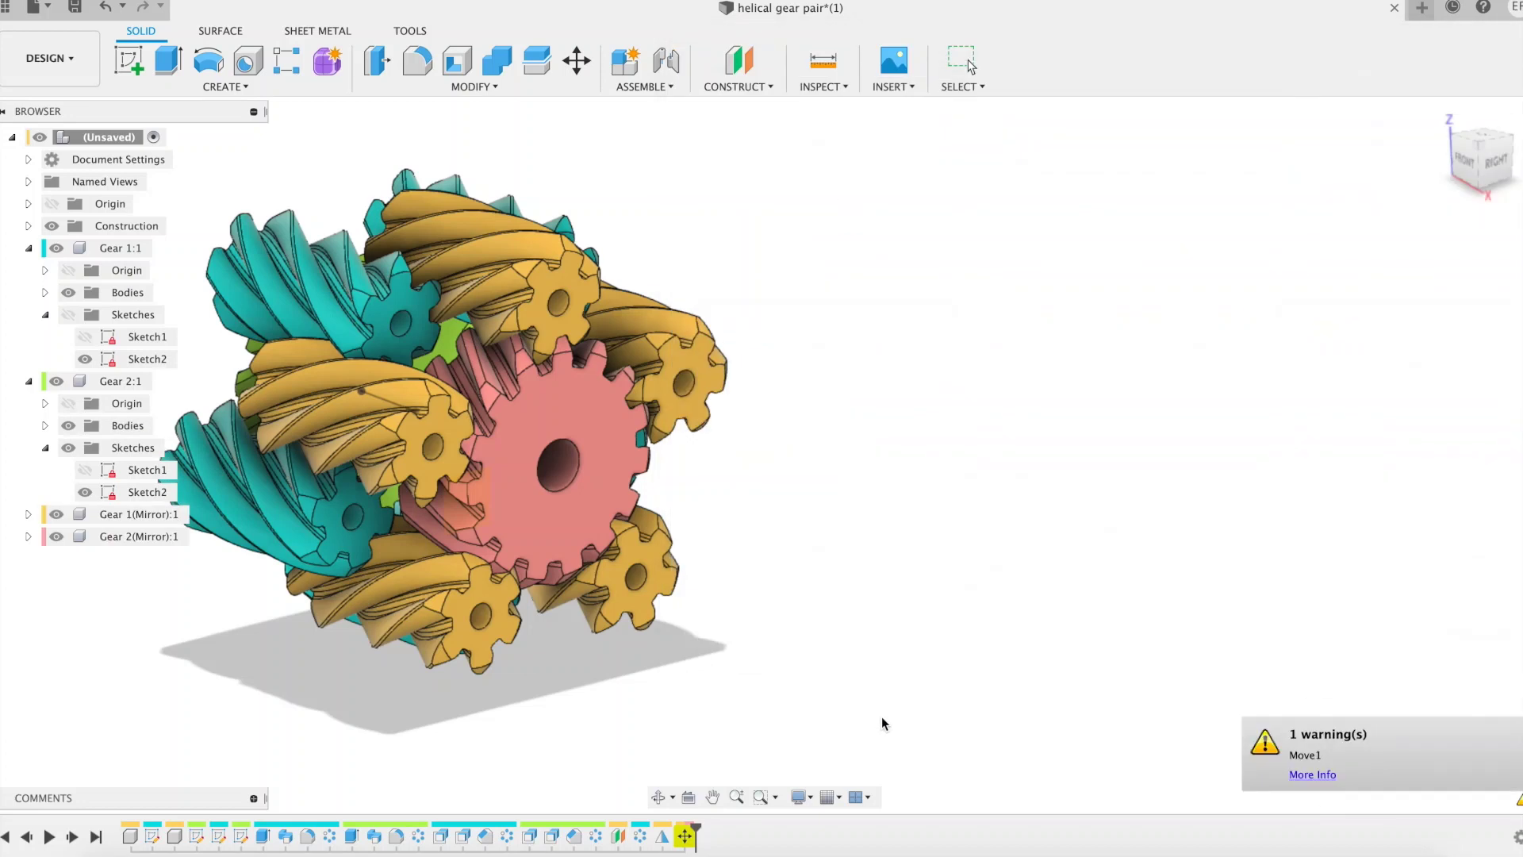
Check the tooth contact of the five-planet layout with a temporary section analysis through the mirrored sun gear.
middle_click_drag(897, 473, 1188, 500, "shift")
scroll(1174, 508, "up", 5)
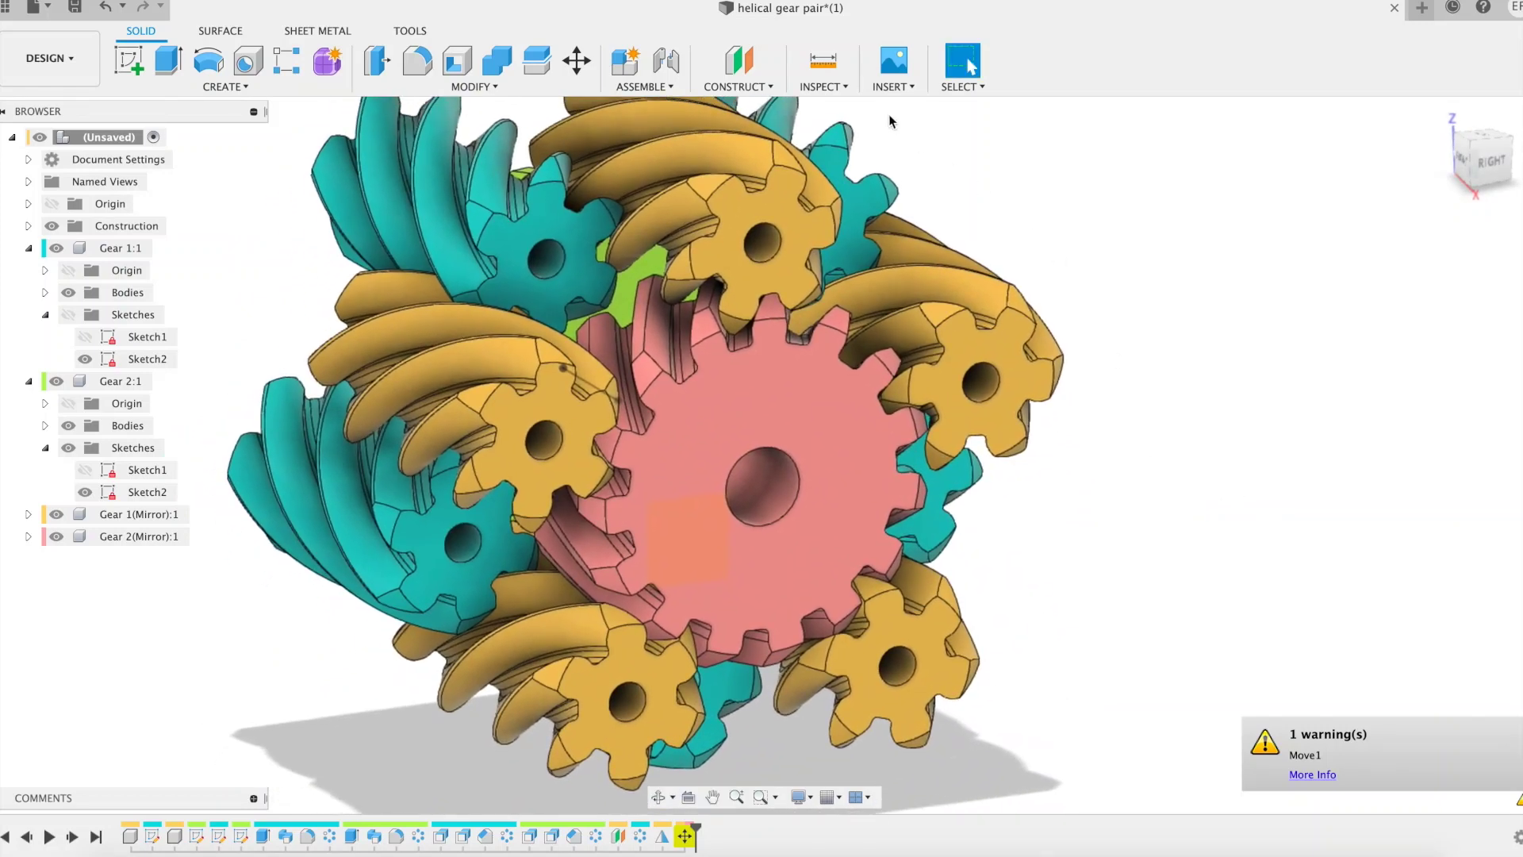
left_click(823, 86)
left_click(852, 263)
left_click(872, 444)
mouse_move(859, 444)
left_mouse_down()
mouse_move(860, 418)
mouse_move(819, 421)
mouse_move(617, 303)
mouse_move(865, 445)
left_mouse_up()
left_click(1501, 419)
Set the numplanet parameter to 4.
middle_click_drag(1179, 454, 1101, 413, "shift")
left_click(474, 86)
left_click(434, 460)
left_click(1028, 437)
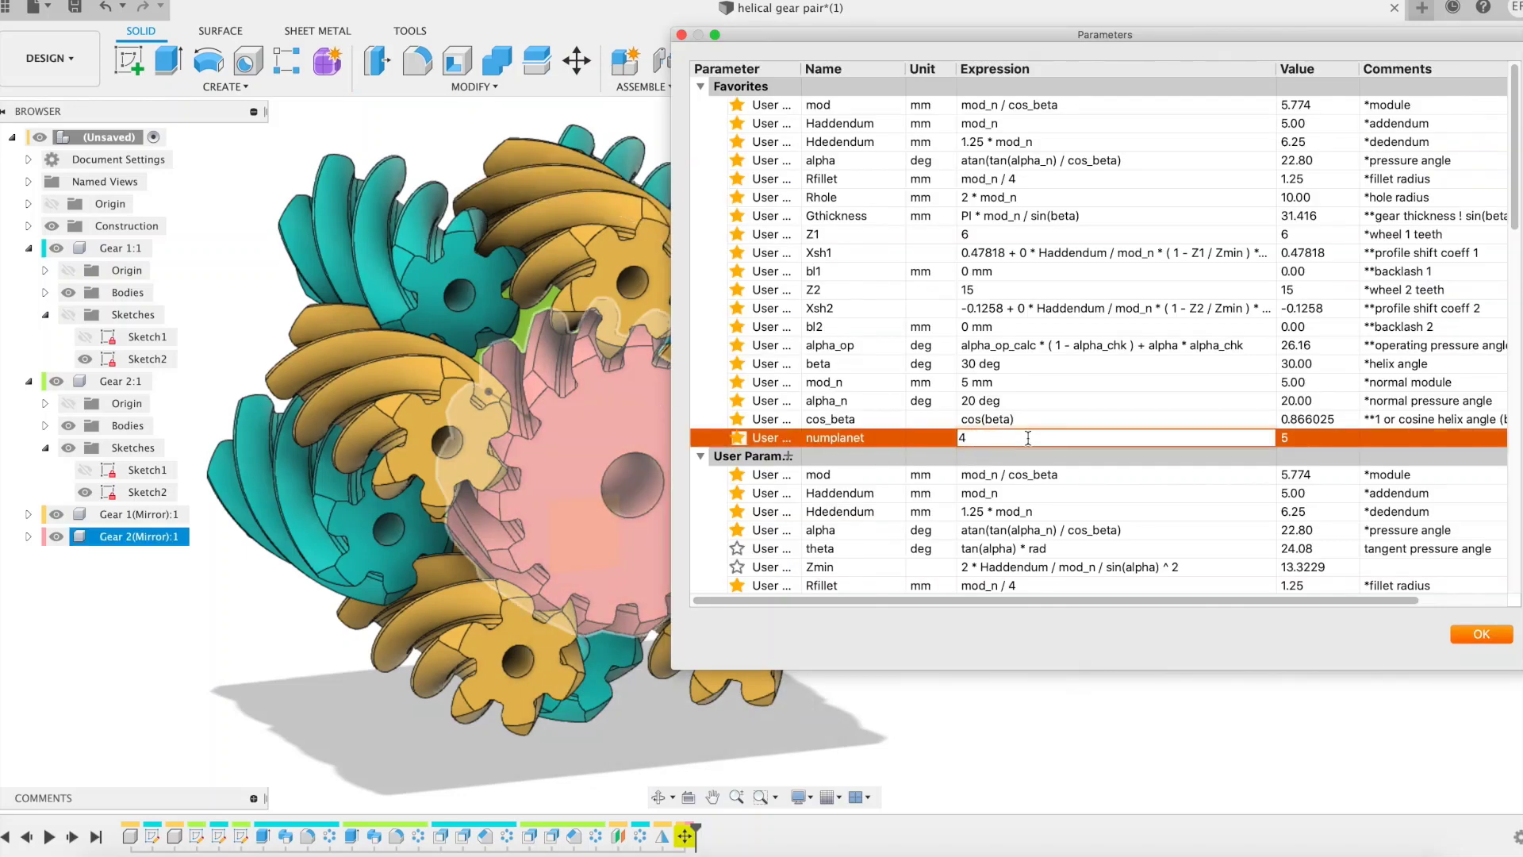
key("Return")
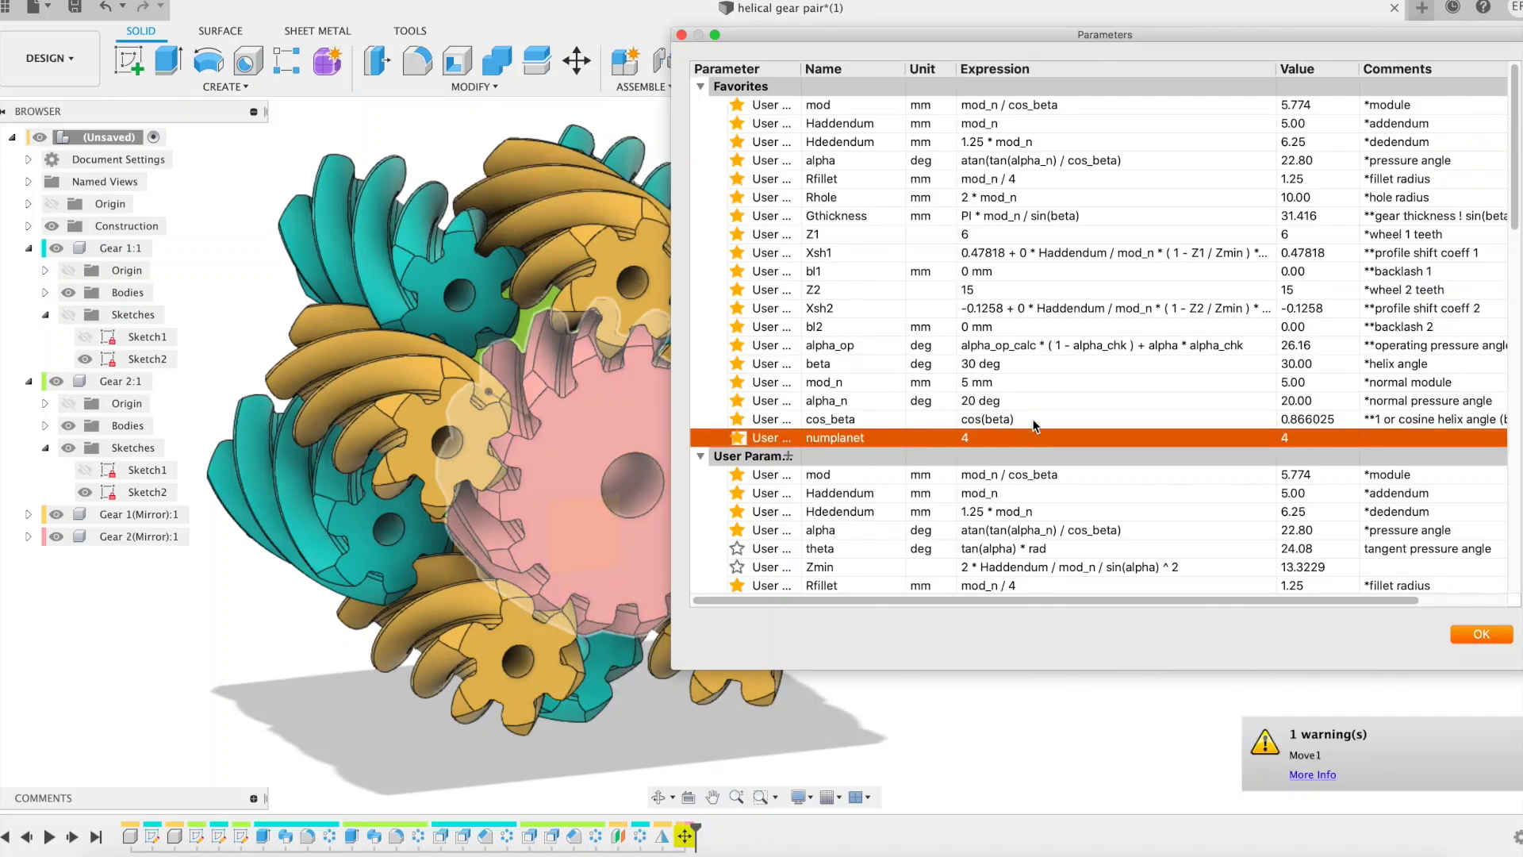
Set the tooth counts to 7 for parameter Z1 and 12 for parameter Z2.
left_click(979, 235)
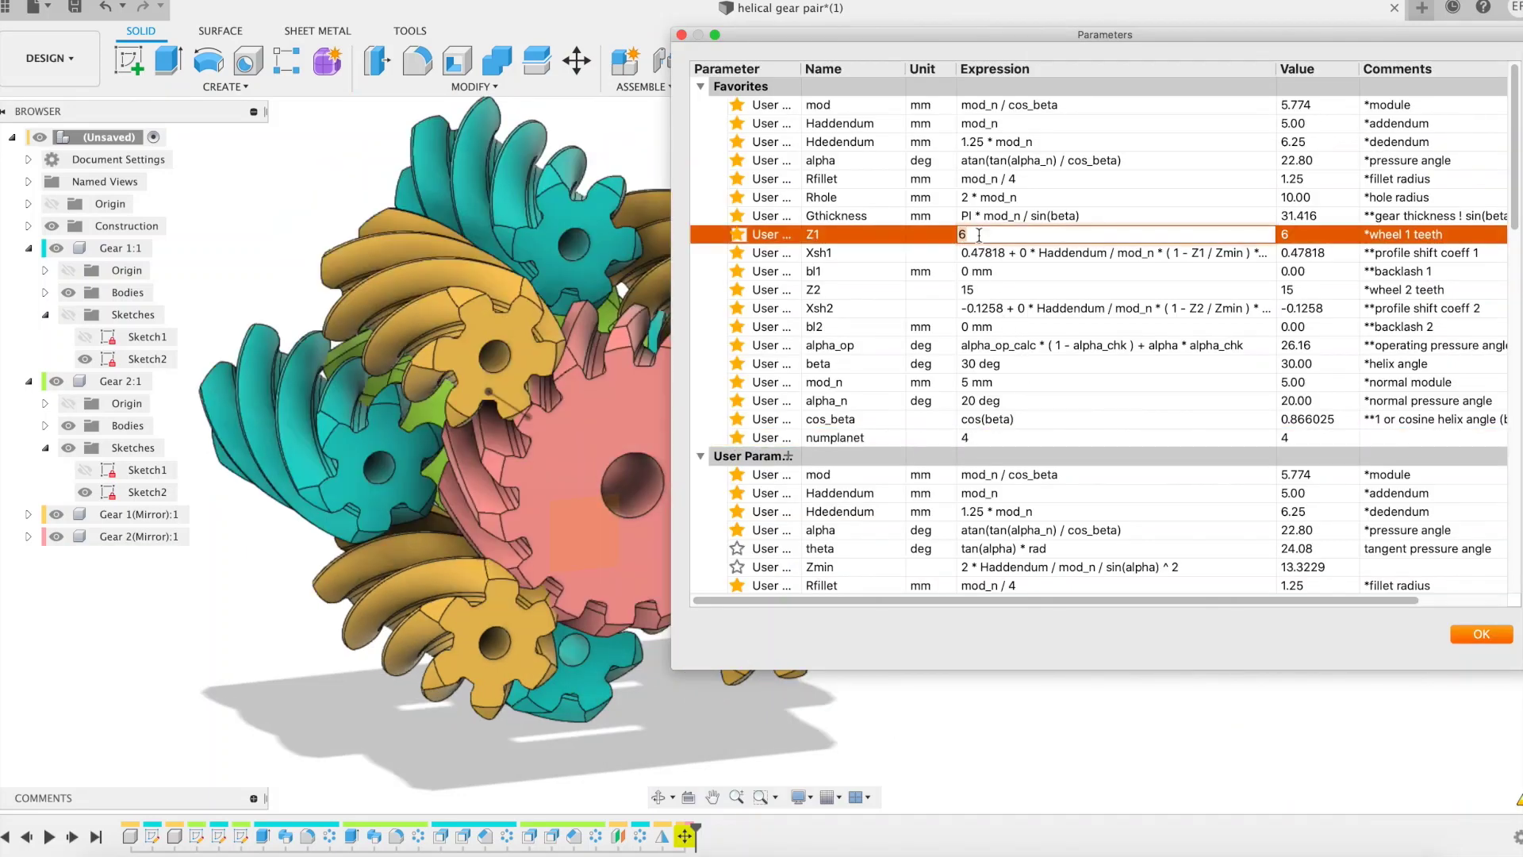
key("Return")
left_click(984, 289)
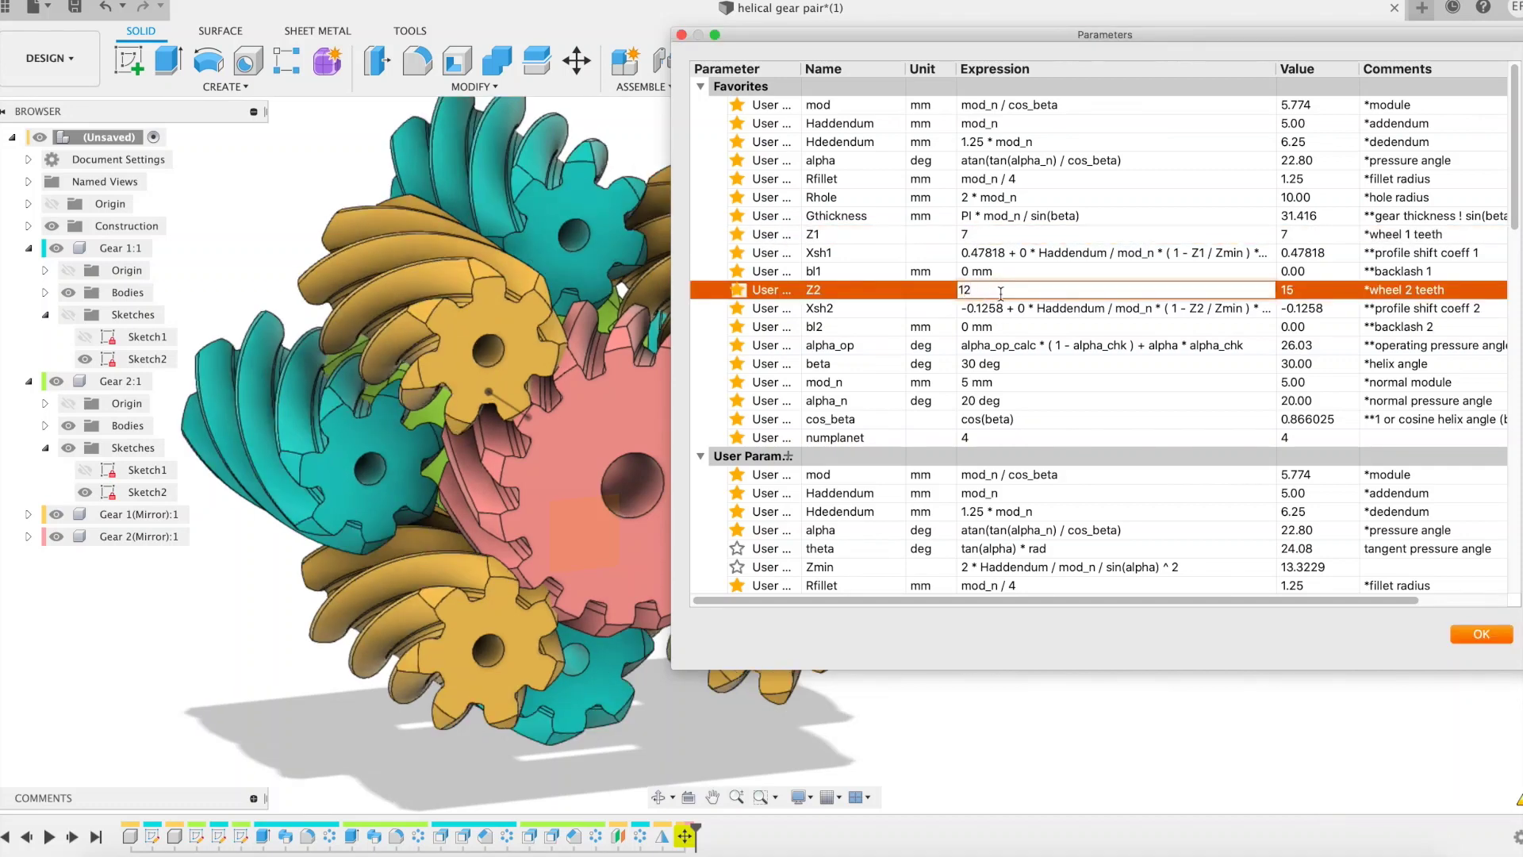
key("Return")
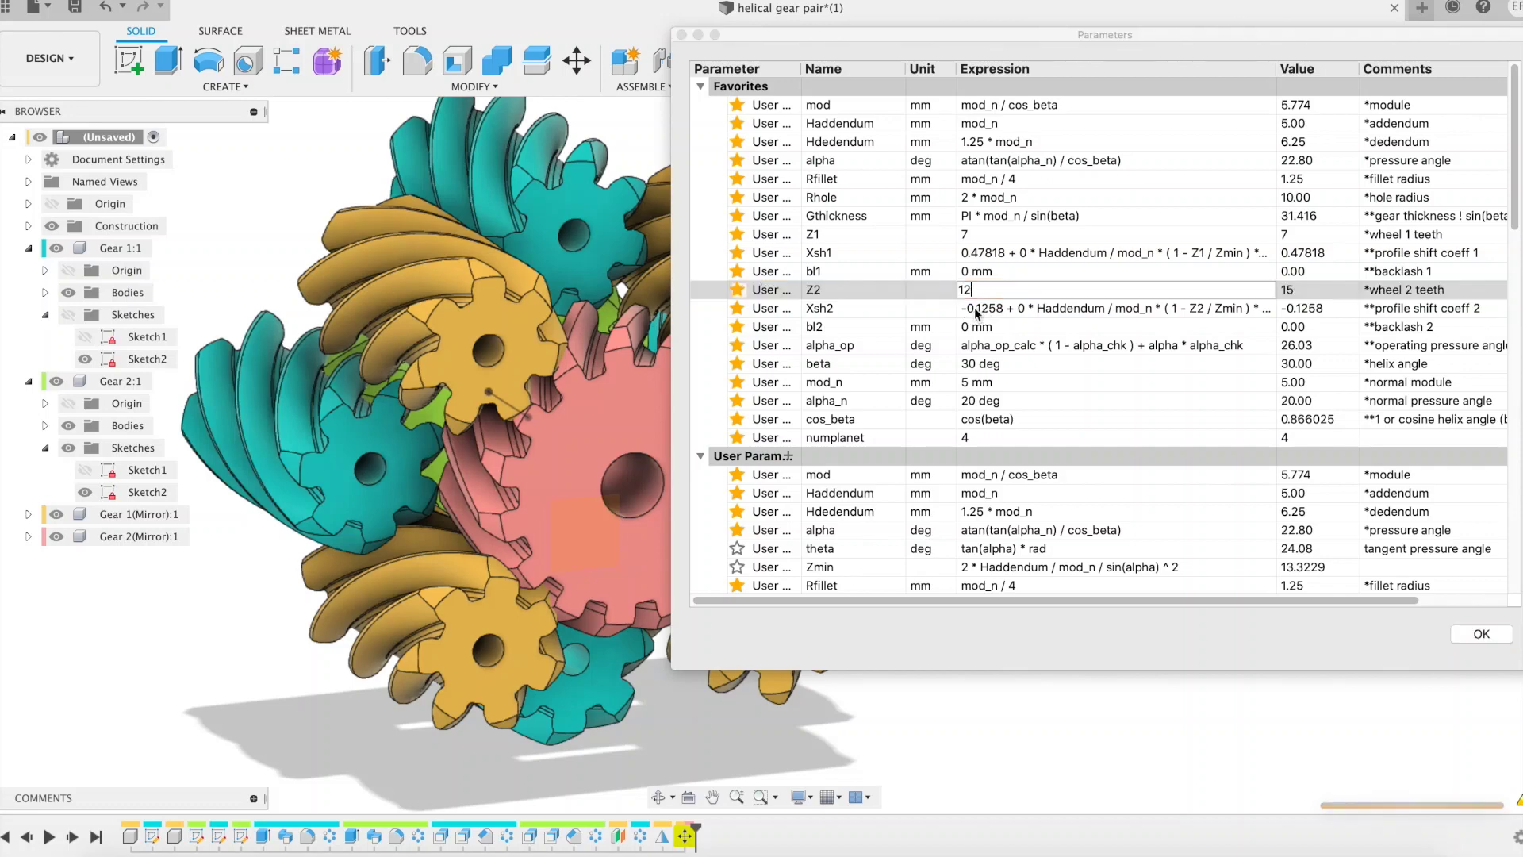
Remove the -0.1258 offset from the Xsh2 expression, set the Xsh1 offset to 0.30992, and accept the parameters.
left_click(974, 307)
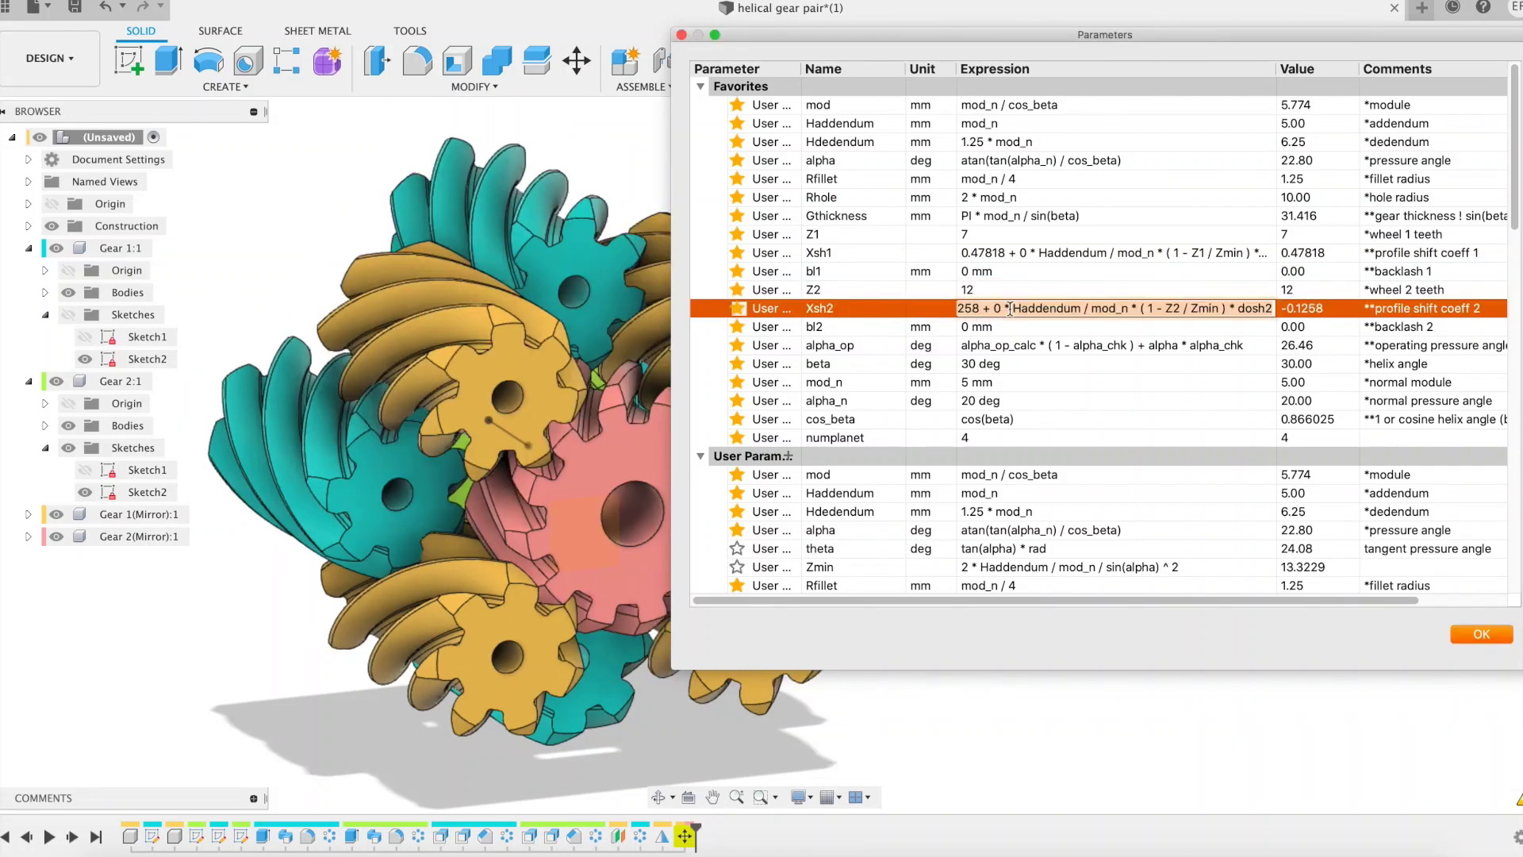
key("BackSpace")
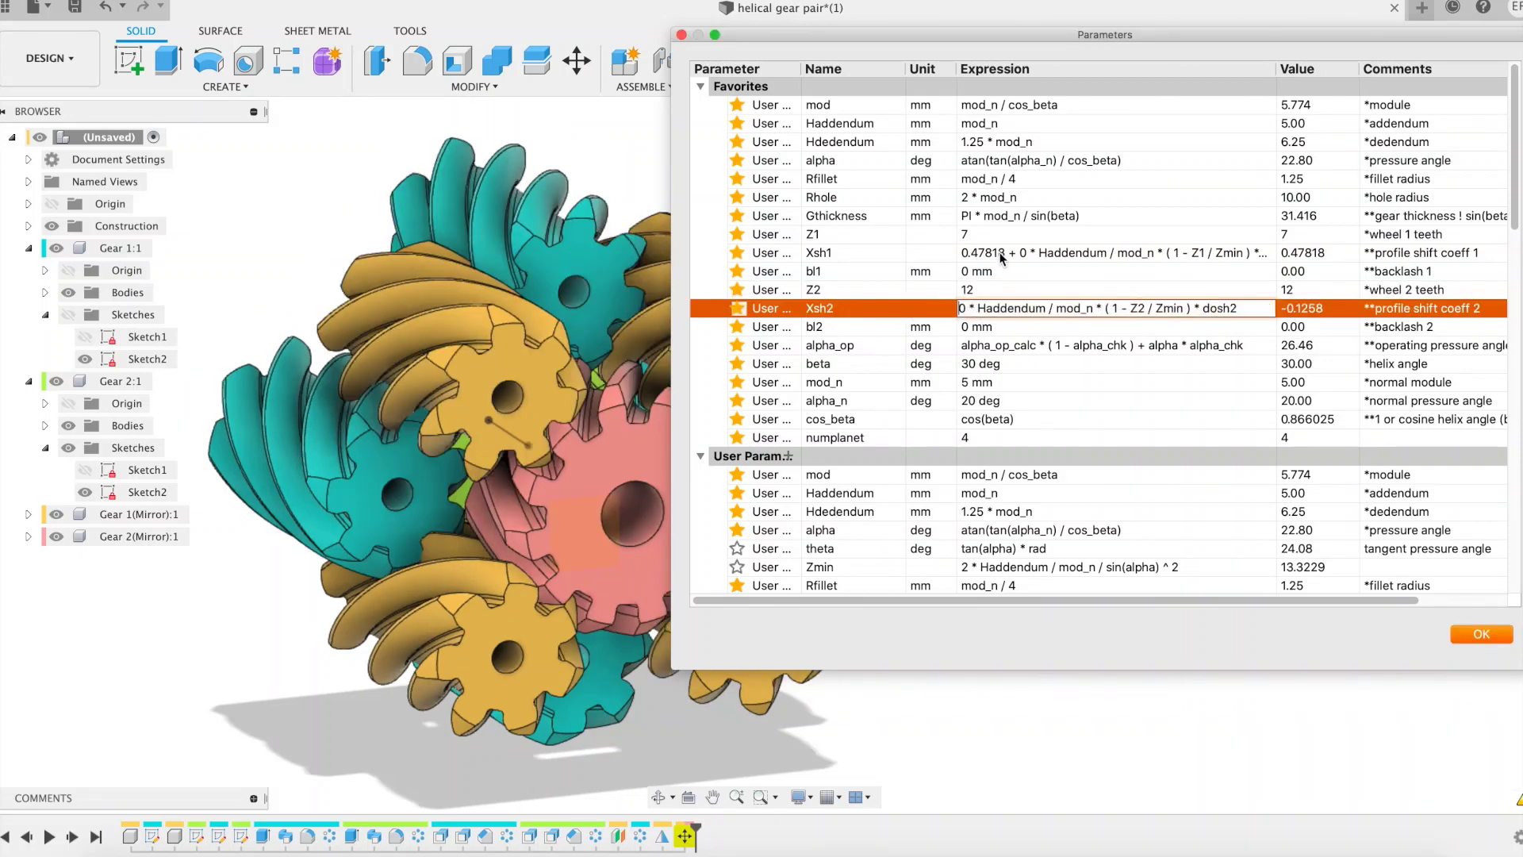
left_click(1003, 252)
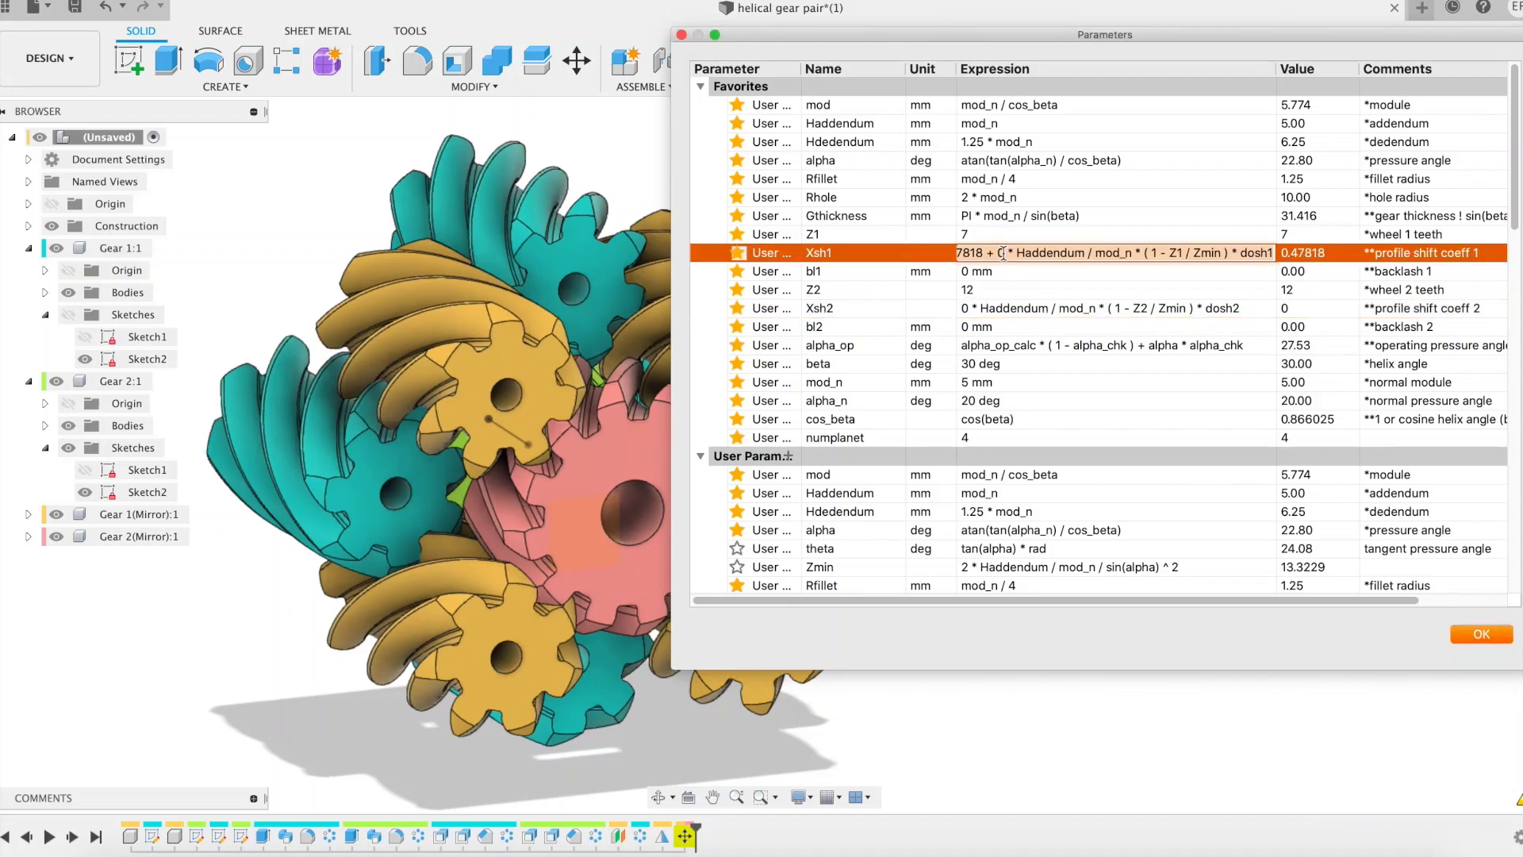
left_click(980, 253)
key("BackSpace")
key("BackSpace")
key("BackSpace")
key("BackSpace")
key("BackSpace")
type("30992")
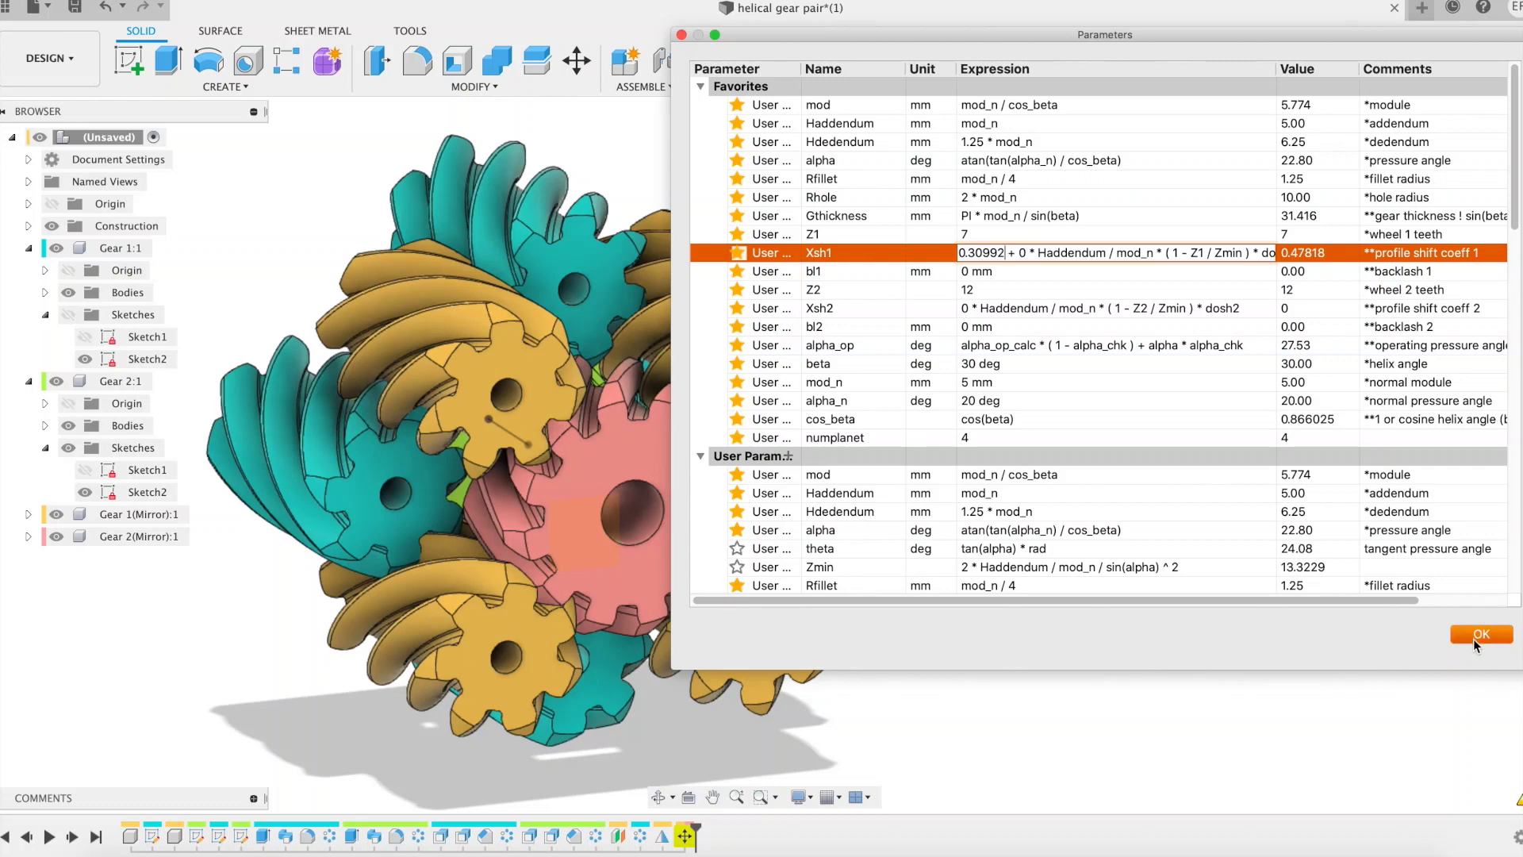
left_click(1479, 635)
Inspect the four-planet gear meshing with a section analysis from the mirrored Gear 2's end face, with hatching off, and cancel it.
middle_click_drag(900, 481, 1057, 469)
scroll(1059, 479, "down", 3)
scroll(1059, 480, "up", 5)
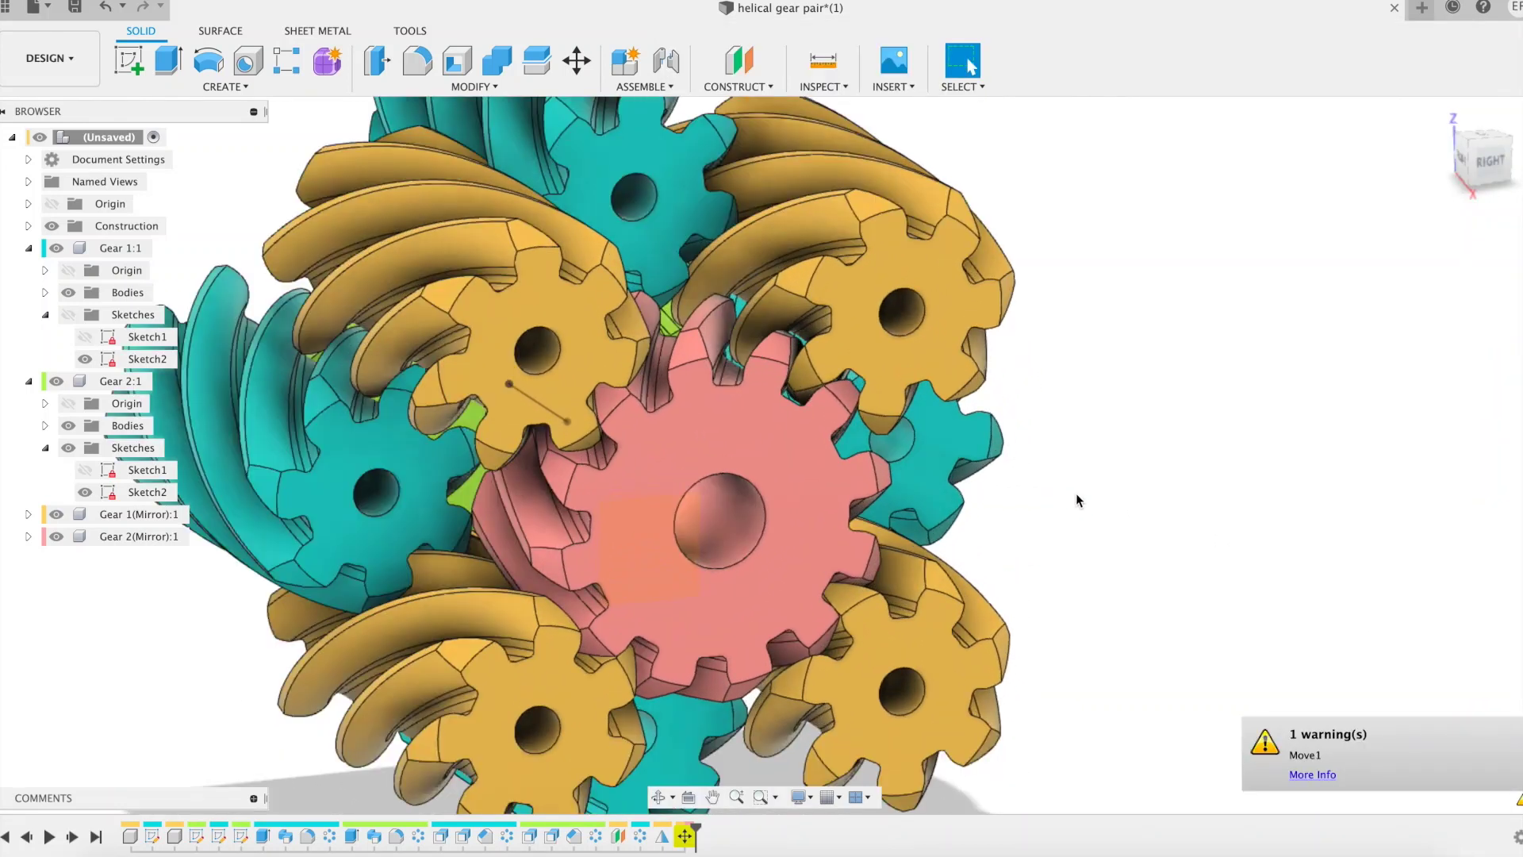
left_click(823, 80)
left_click(813, 268)
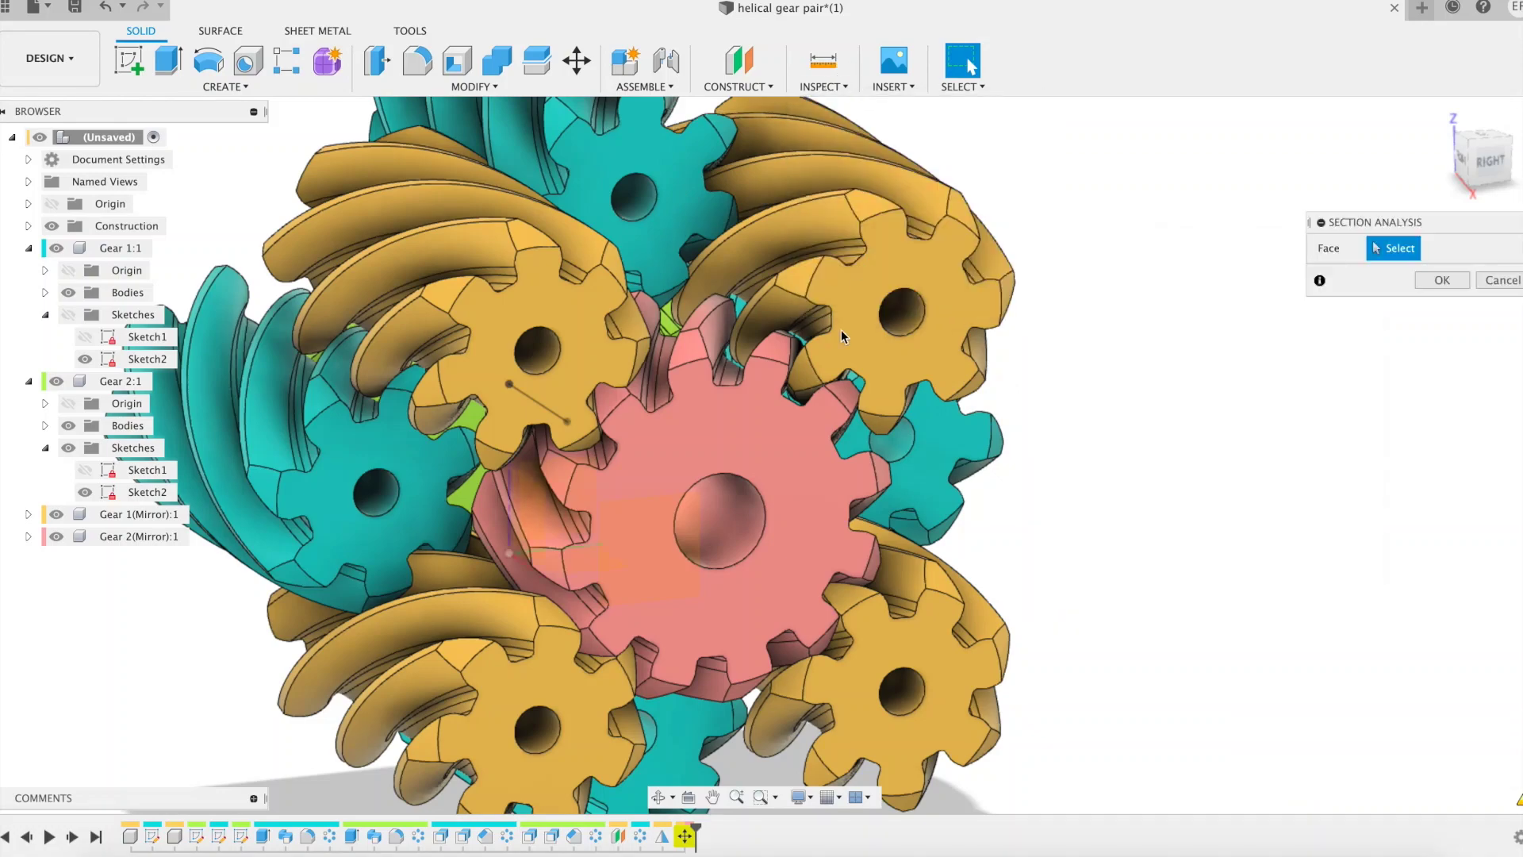
left_click(823, 375)
left_click(1413, 387)
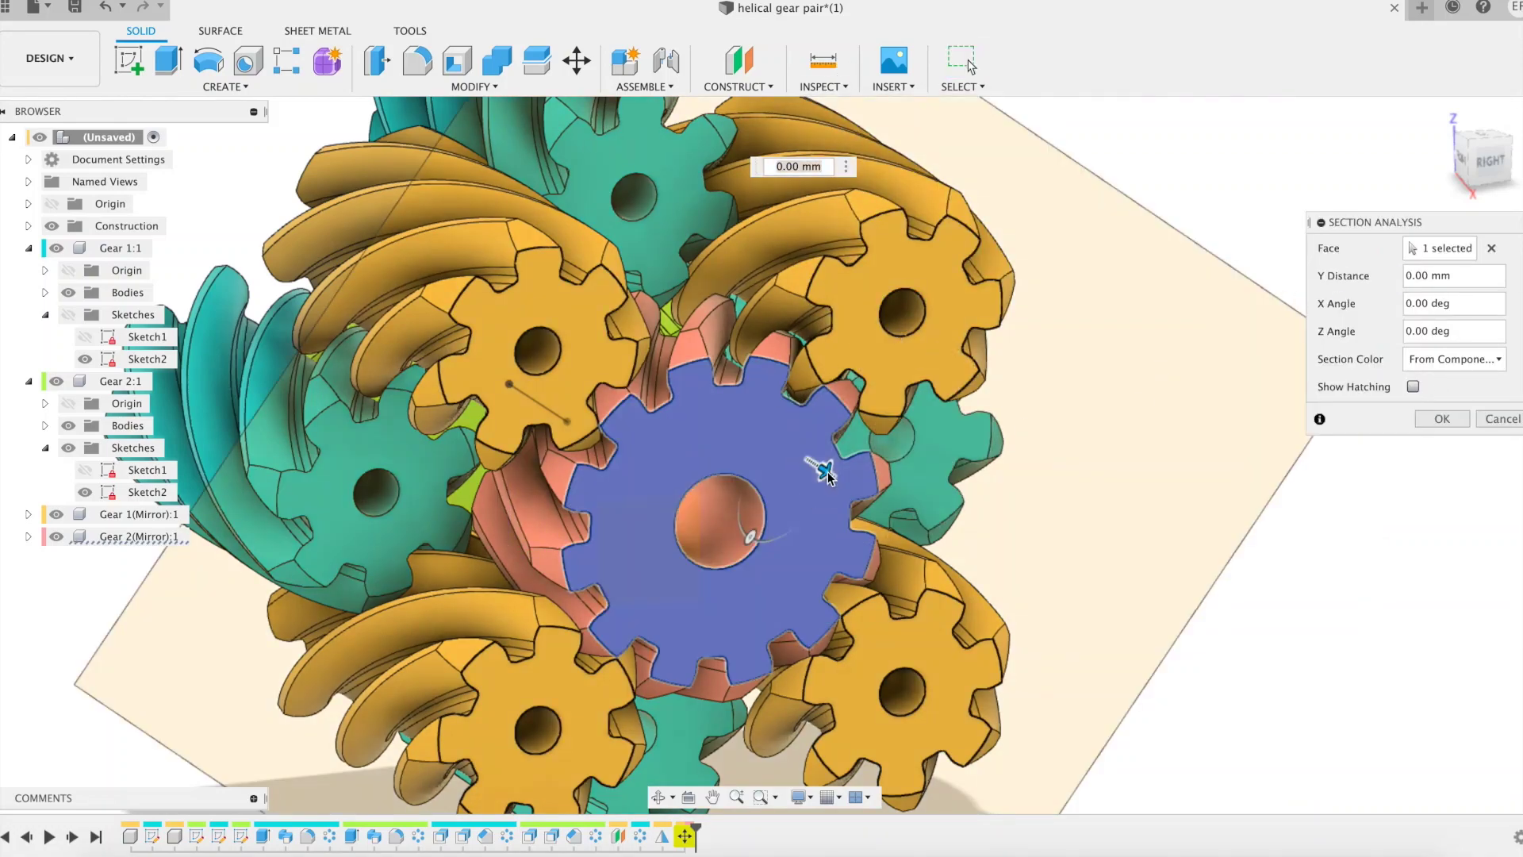
mouse_move(824, 469)
left_mouse_down()
mouse_move(578, 318)
mouse_move(659, 349)
mouse_move(838, 472)
left_mouse_up()
left_click(1501, 419)
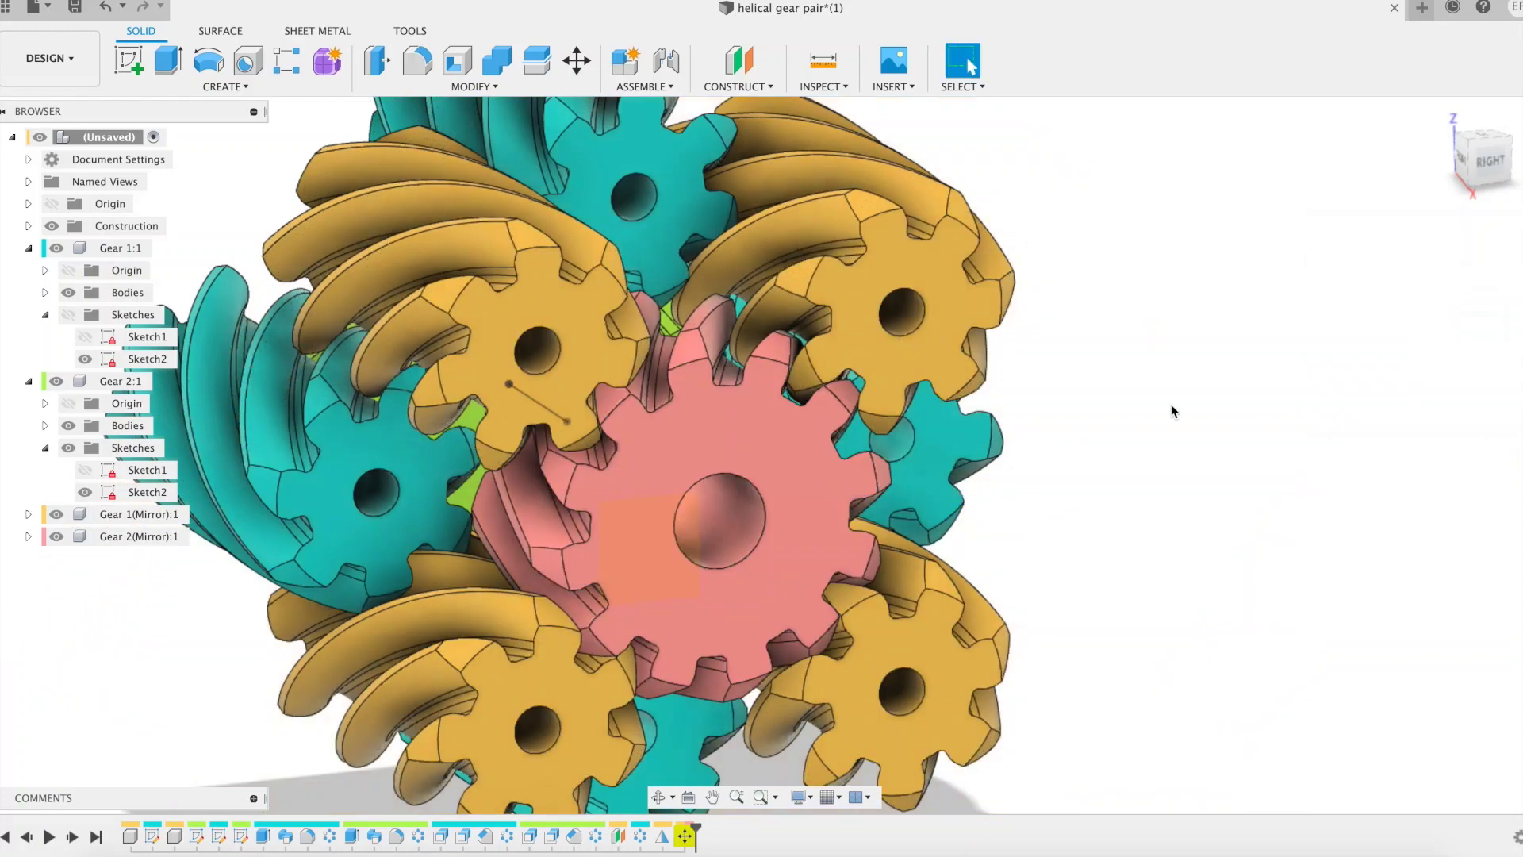
middle_click_drag(1172, 411, 1368, 223, "shift")
left_click(1477, 144)
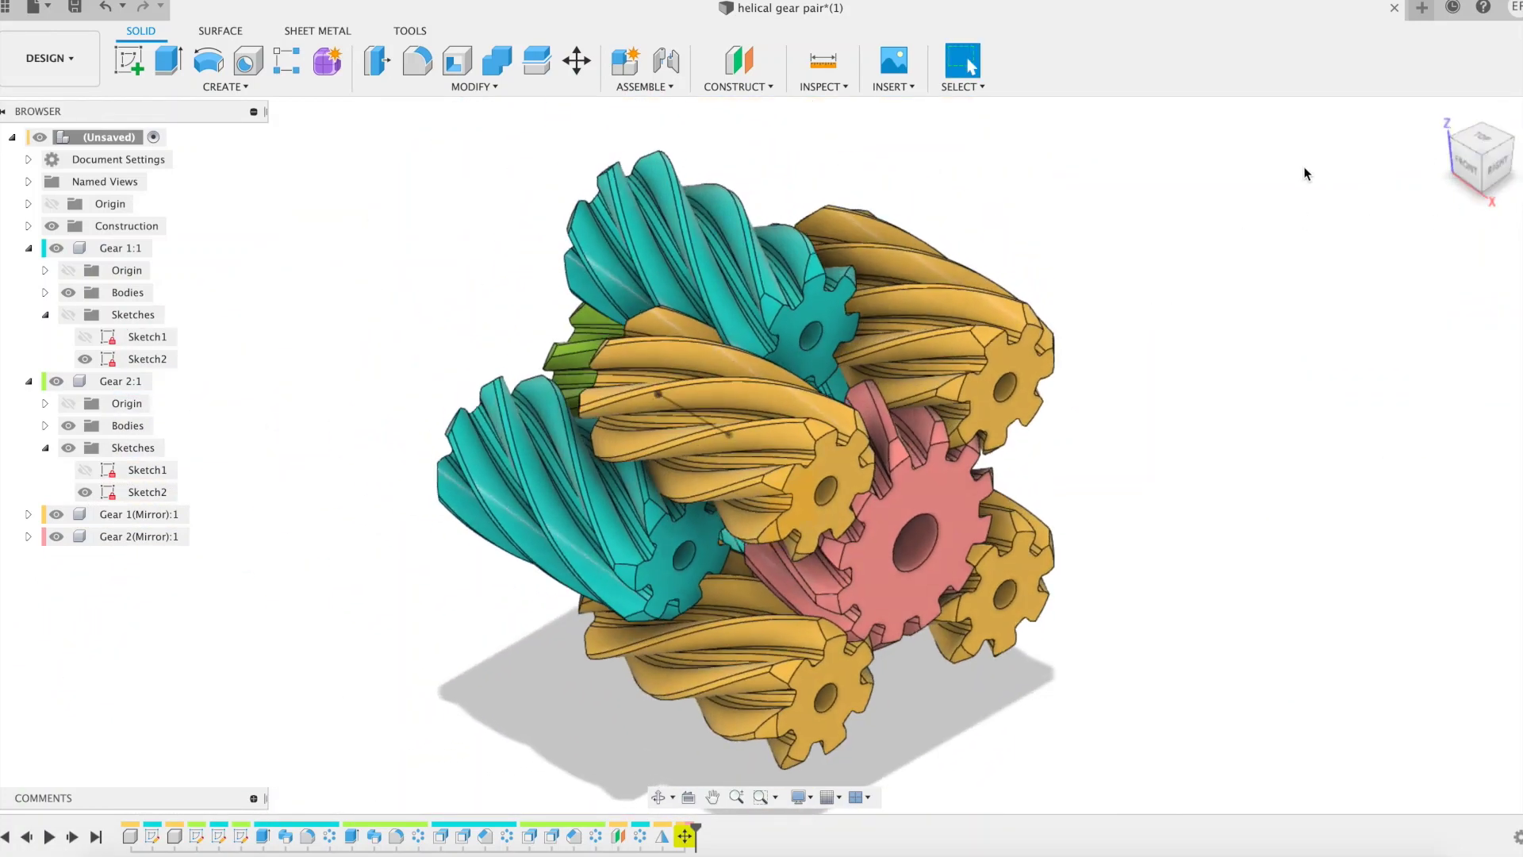